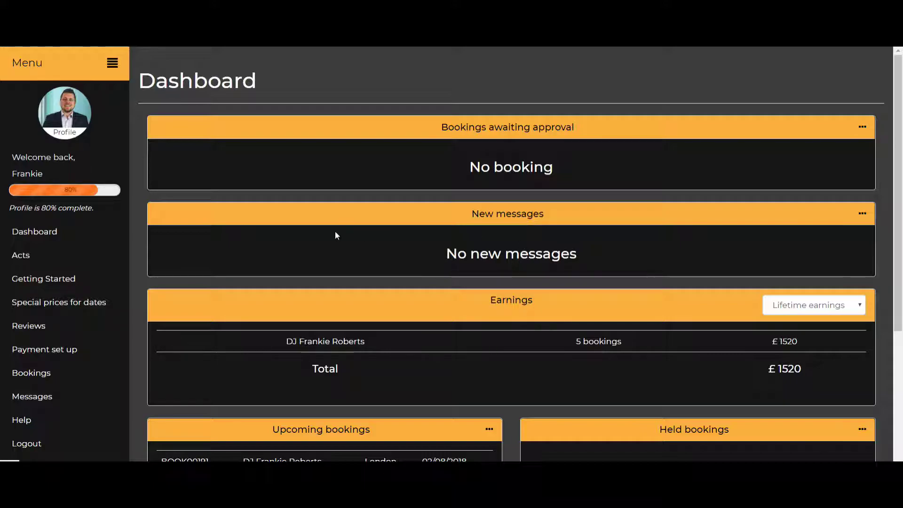
Step: Start a new act and look through all sections of its creation form
left_click(47, 256)
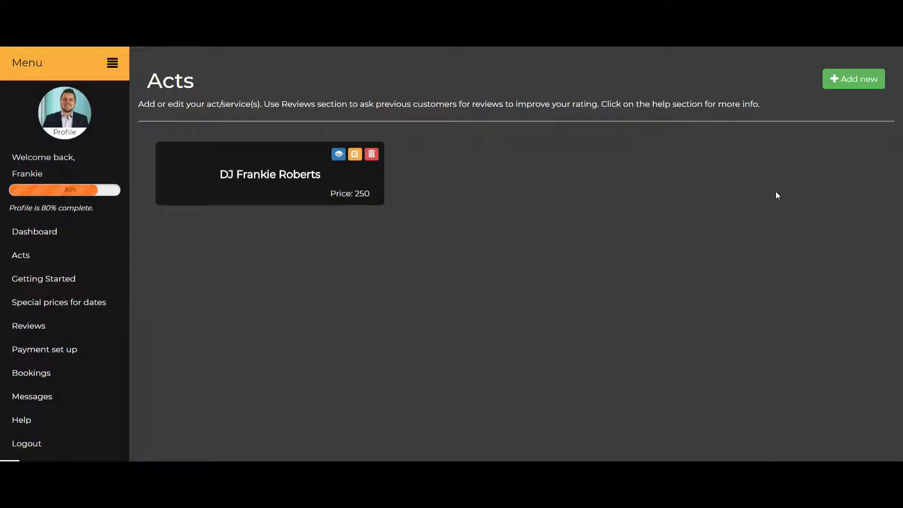
left_click(843, 83)
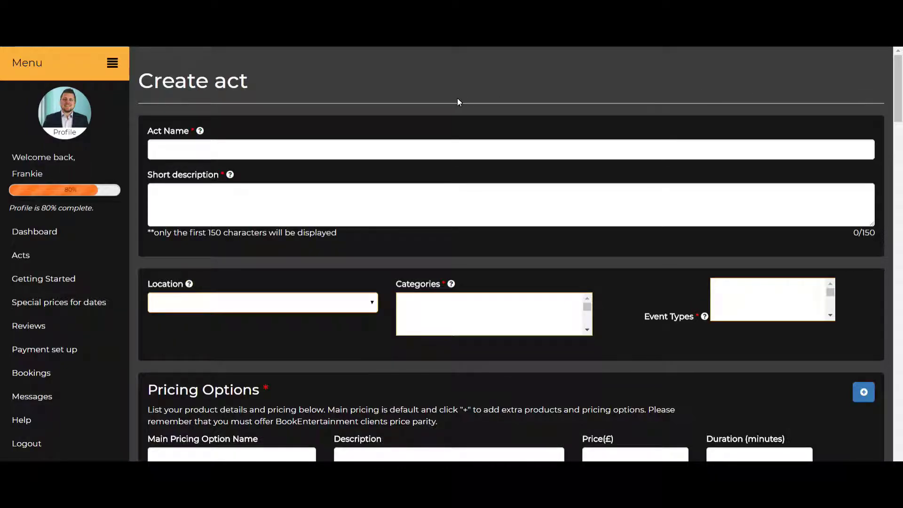
scroll(433, 202, "down", 1)
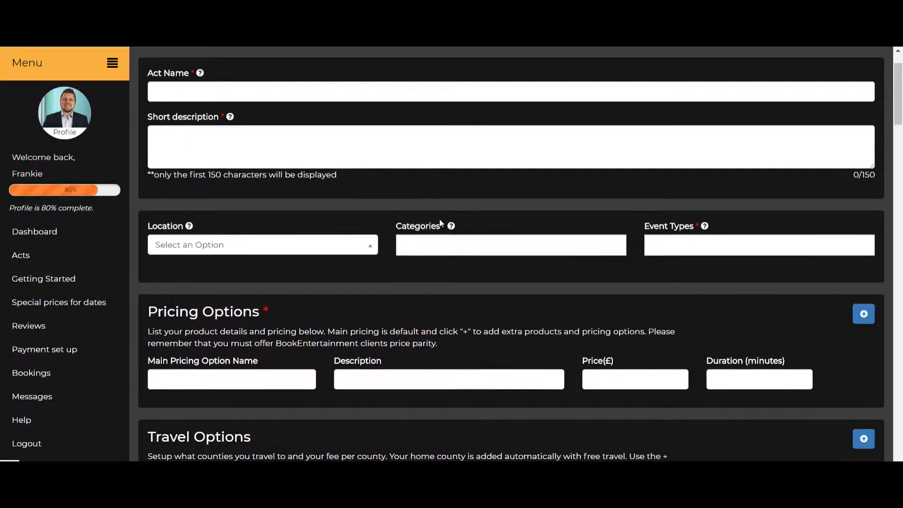
scroll(441, 222, "down", 15)
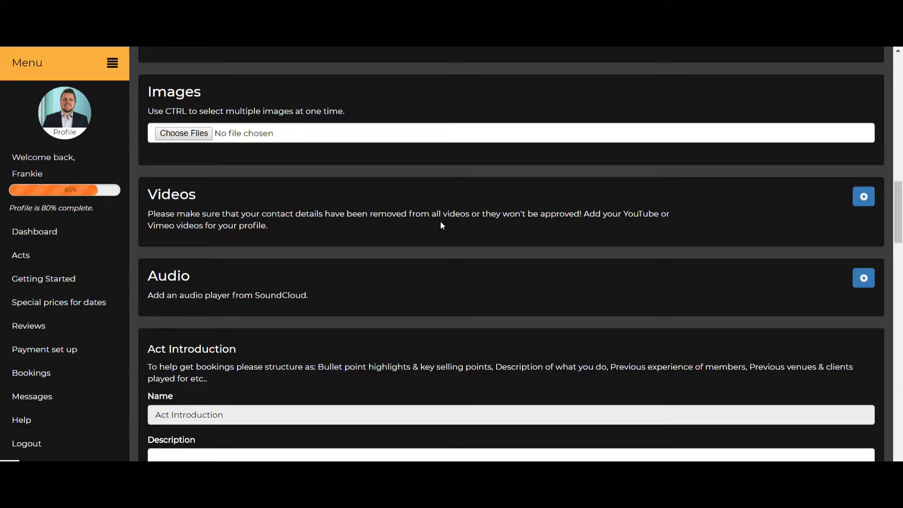
scroll(441, 225, "down", 15)
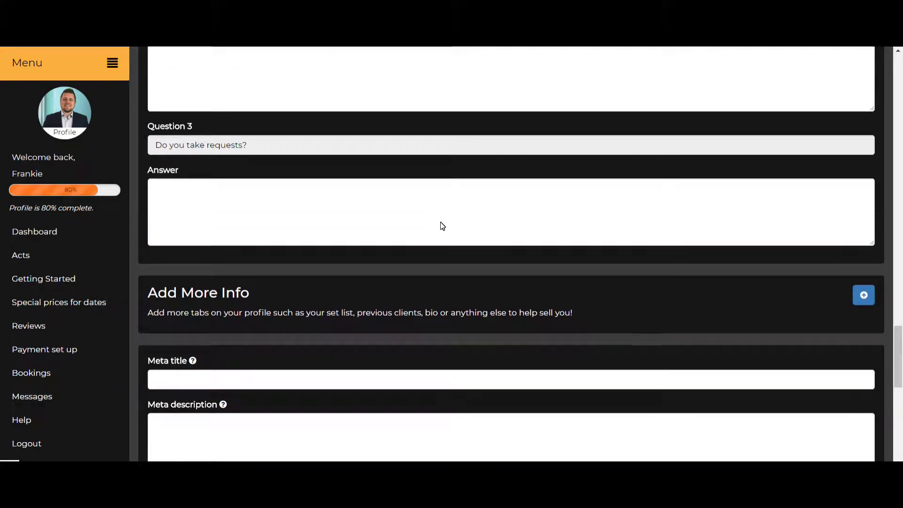
scroll(442, 227, "down", 10)
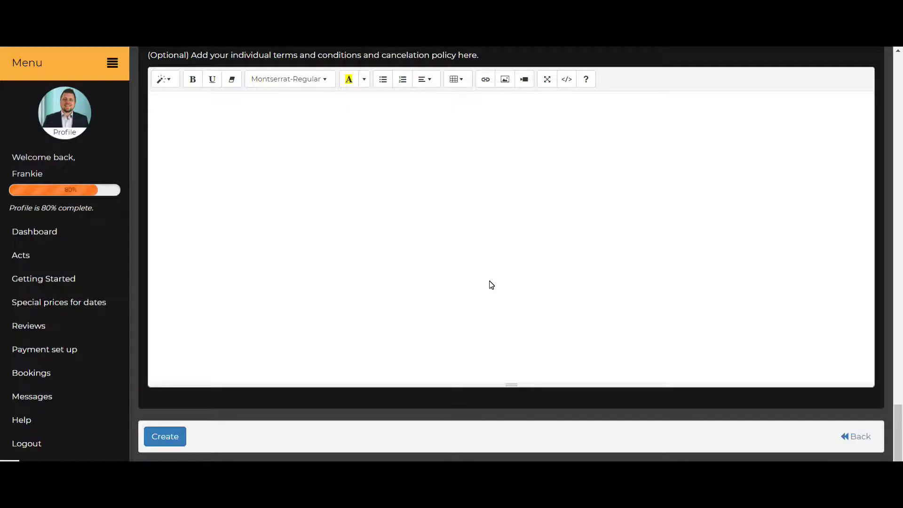
scroll(490, 281, "up", 8)
scroll(490, 281, "up", 15)
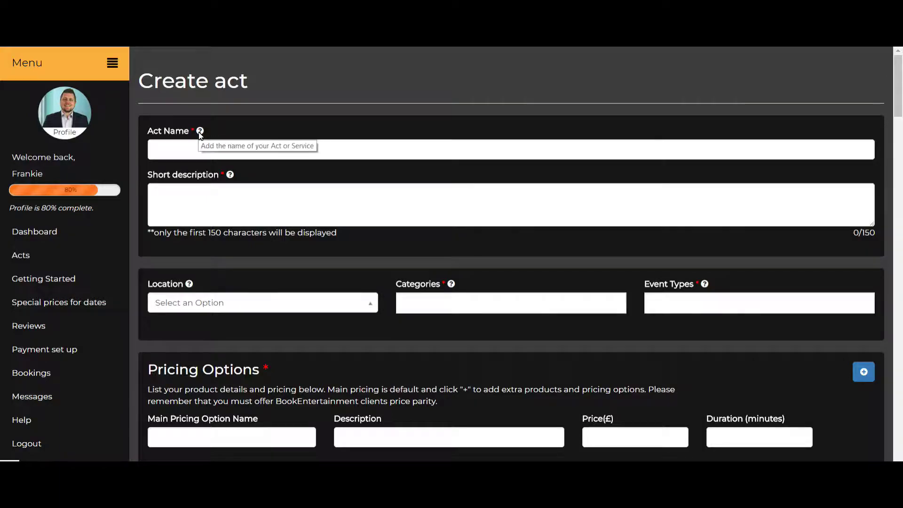
Step: Enter the DJ's act name and a short description offering availability to play at Weddings, Parties and Events throughout the East Midlands
left_click(197, 154)
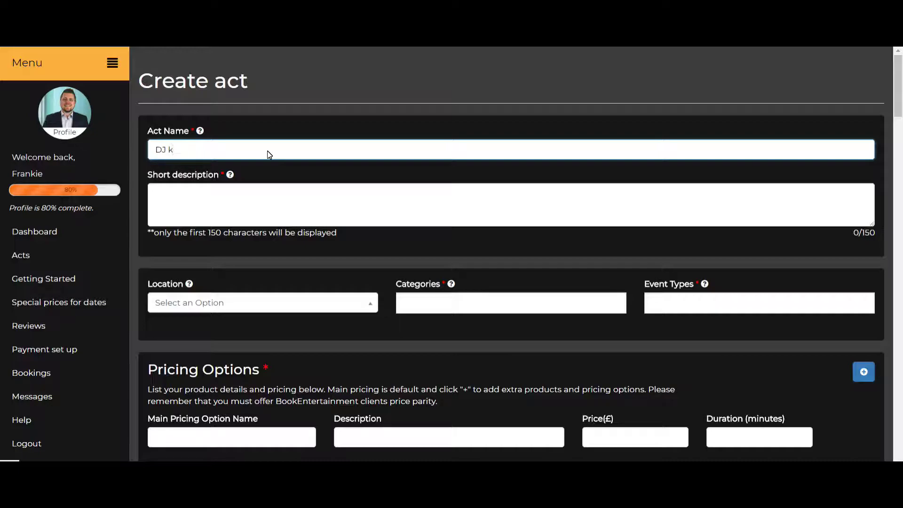
type("DJ Keith")
left_click(198, 204)
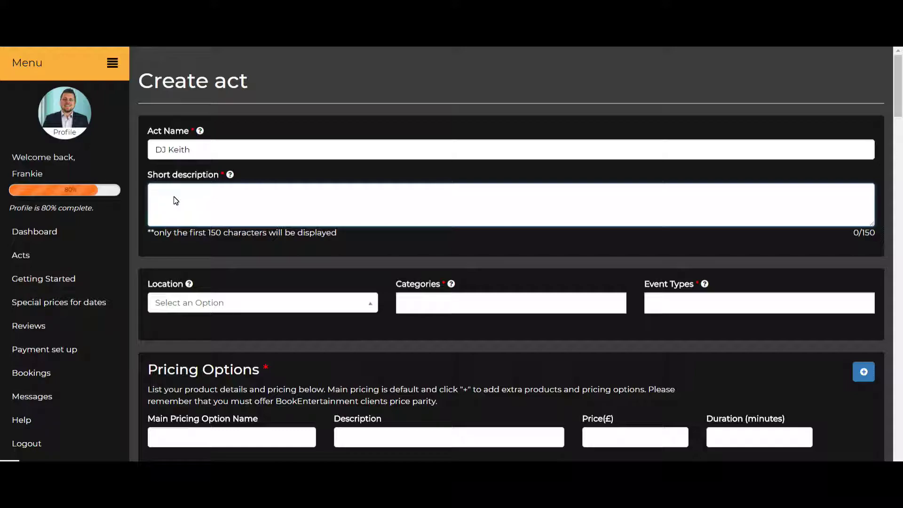
type("Keith is available to play at Weddings")
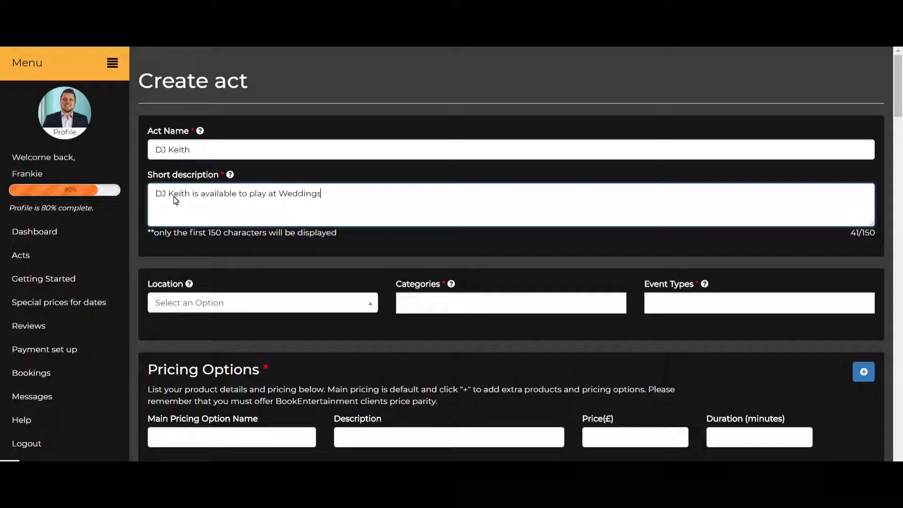
type(", Parties and Events throughout the East Midlands")
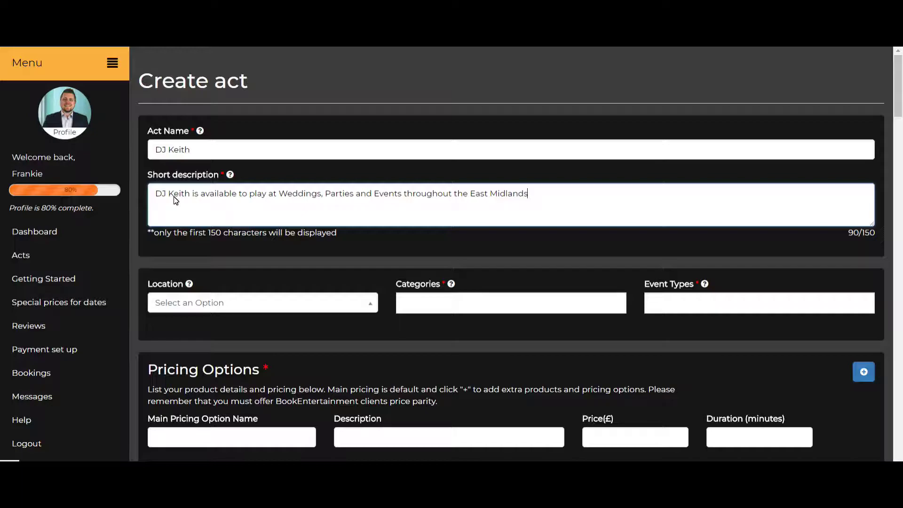
type(".")
Step: Set the act's location to Nottingham
scroll(303, 276, "down", 1)
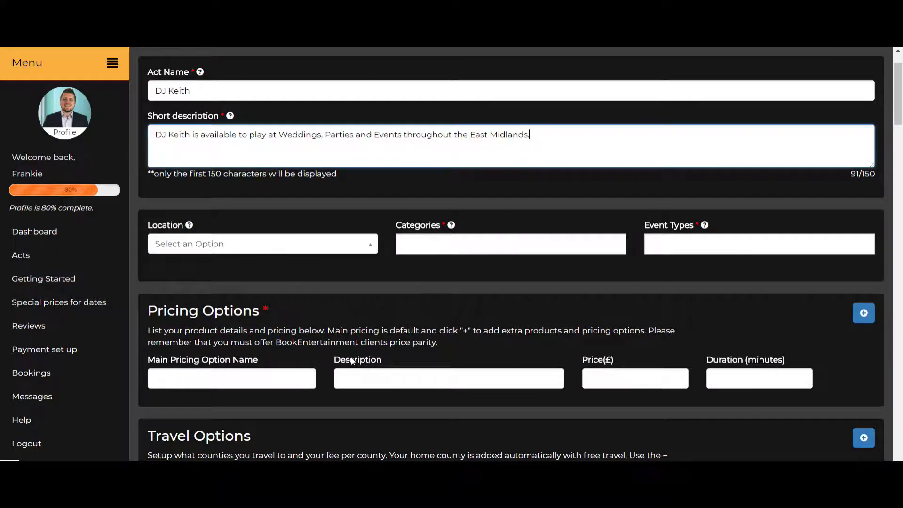
left_click(264, 250)
scroll(225, 375, "down", 2)
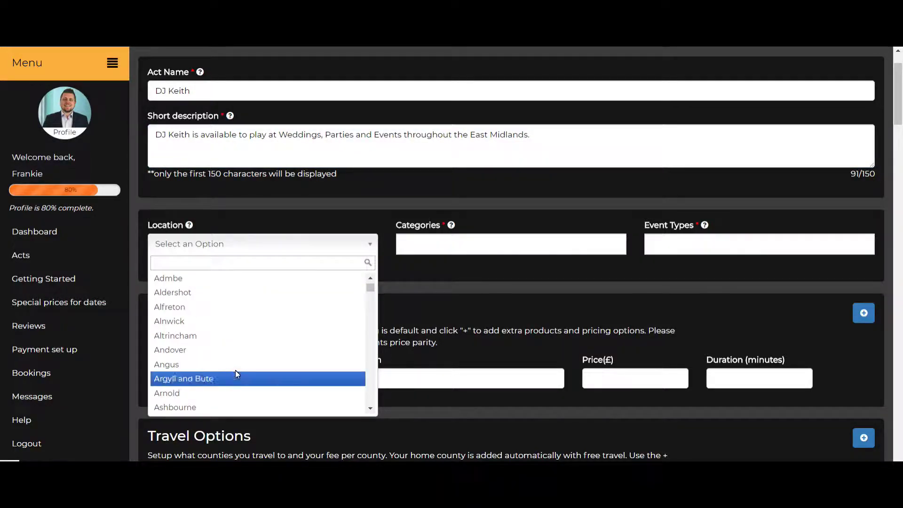
scroll(240, 365, "down", 1)
scroll(246, 345, "up", 3)
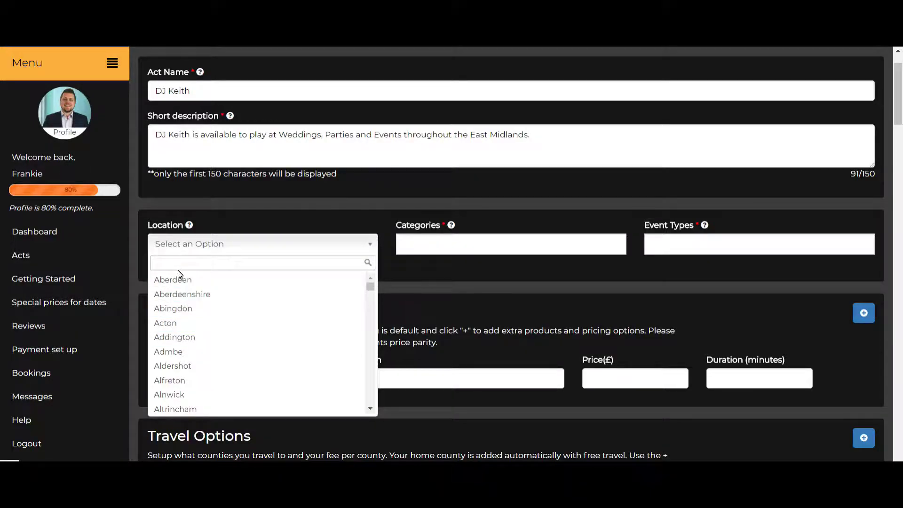
type("nottin")
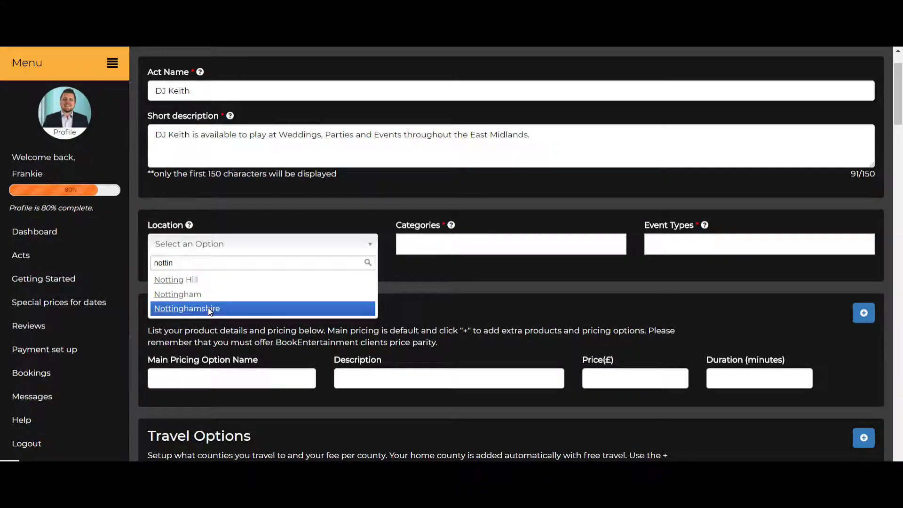
left_click(210, 295)
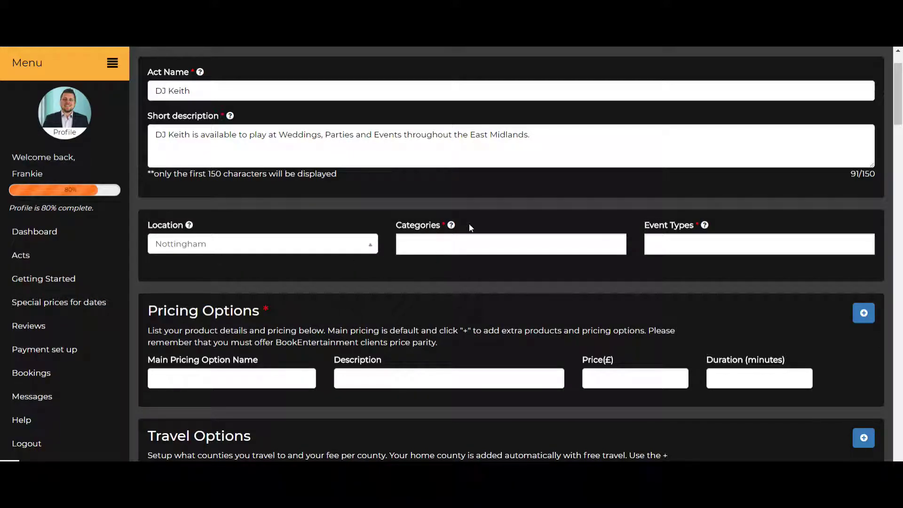
Step: Assign the act to the categories Wedding DJs and Party & Event DJs
left_click(468, 244)
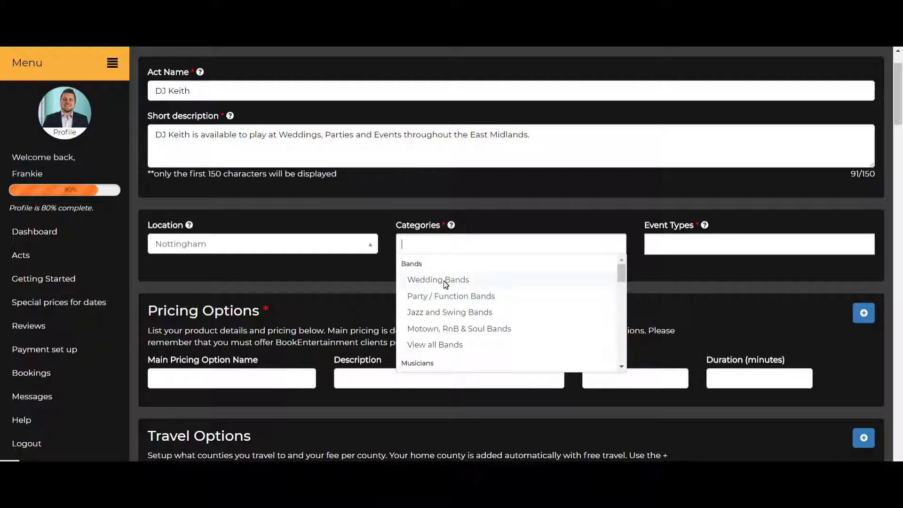
scroll(415, 269, "down", 5)
scroll(424, 303, "down", 5)
scroll(429, 311, "down", 5)
scroll(430, 314, "down", 1)
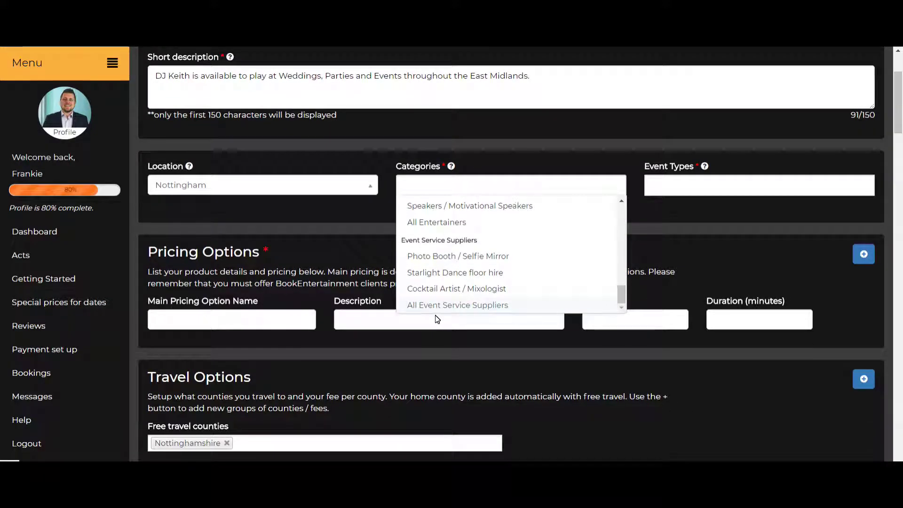
scroll(444, 299, "up", 5)
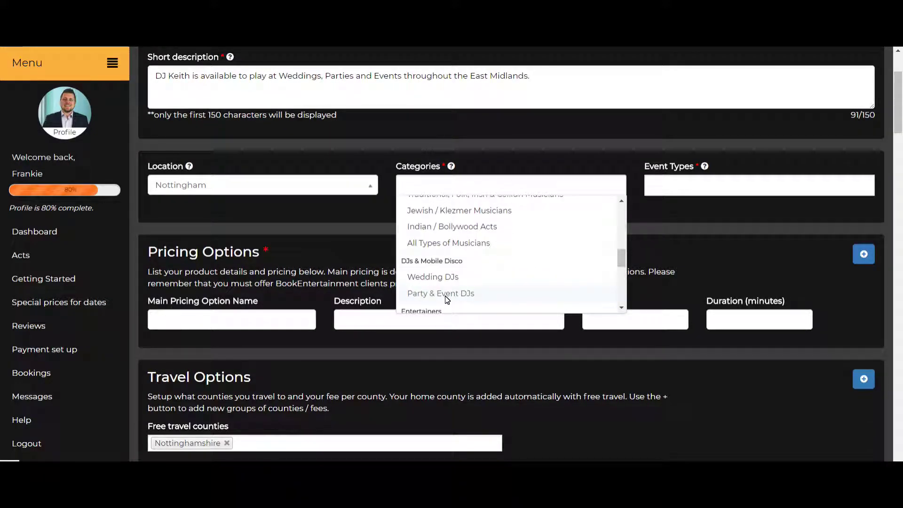
left_click(449, 278)
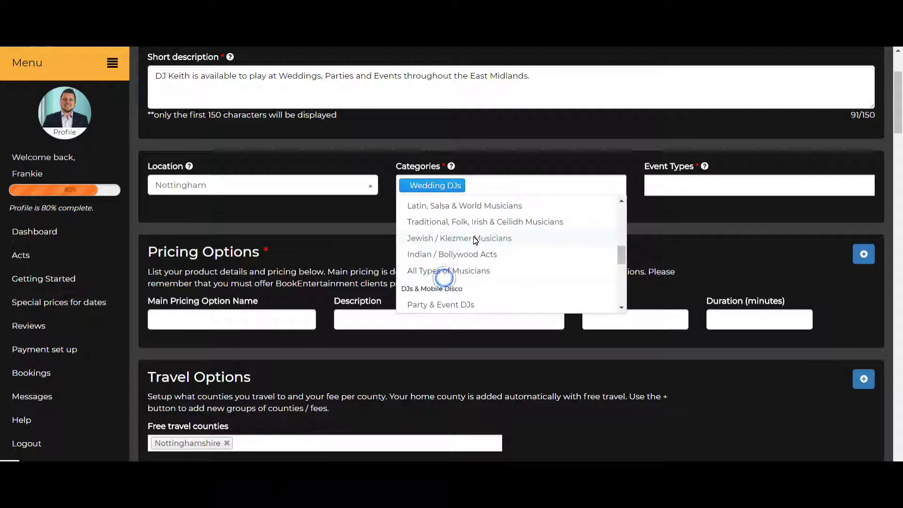
left_click(455, 304)
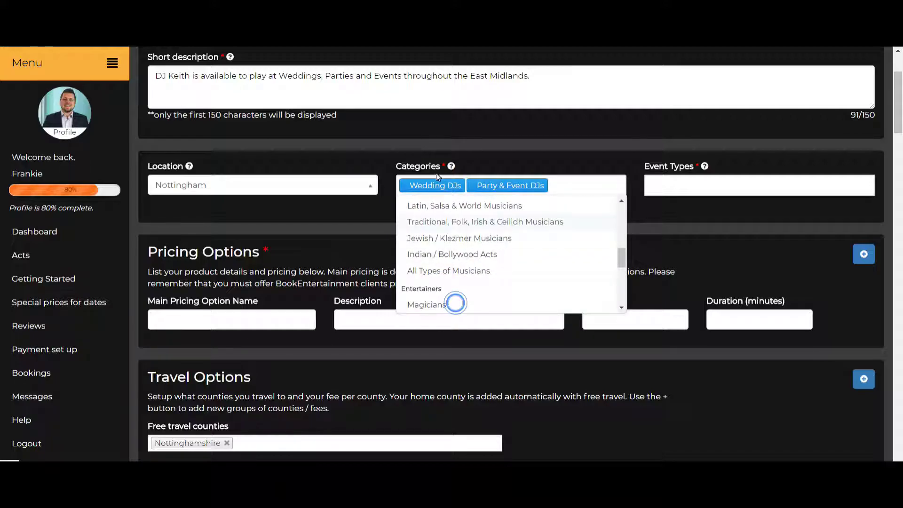
left_click(539, 168)
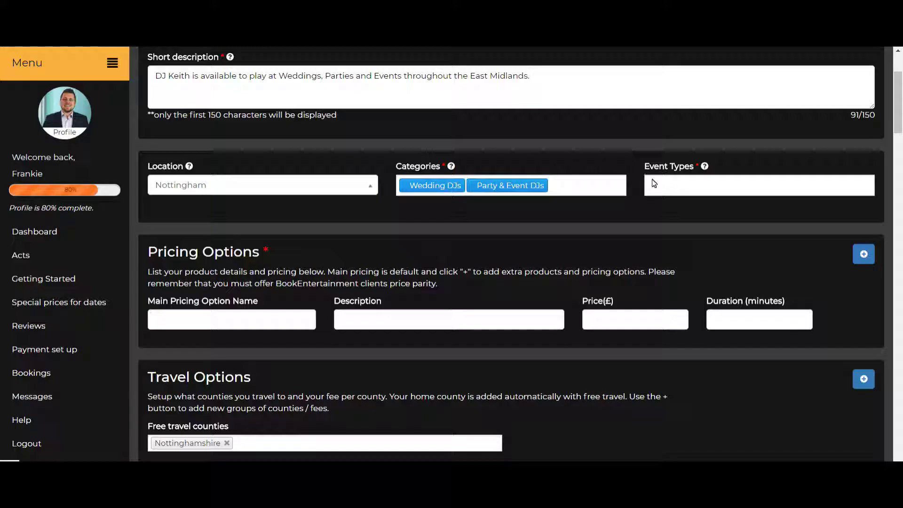
Step: Add the event types Bar Mitzvah / Bat Mitzvah, Charity Event, Corporate Event, Hotel / Restaurant Event and Outdoor / Festival Event
left_click(683, 189)
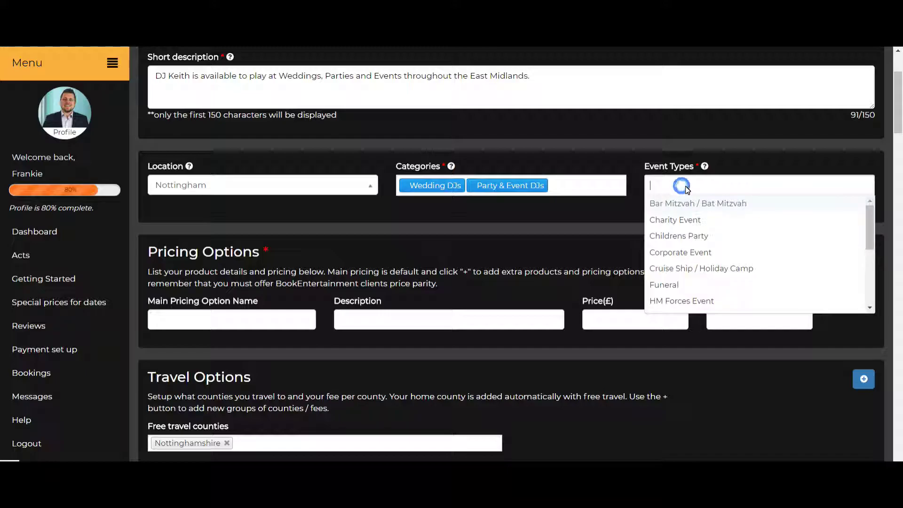
left_click(692, 204)
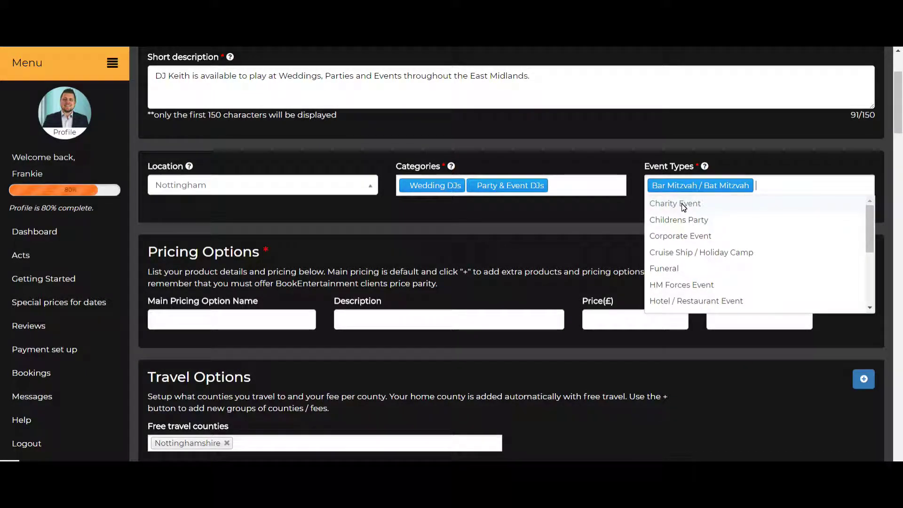
left_click(684, 205)
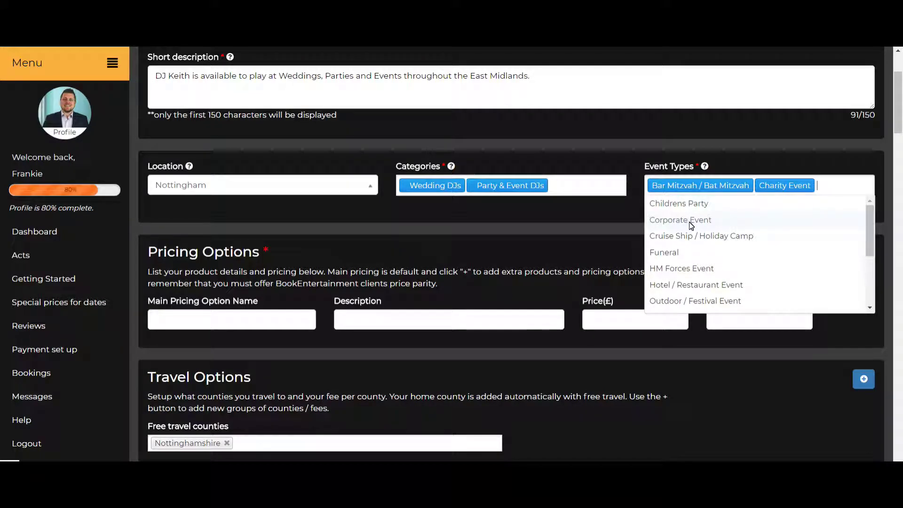
left_click(690, 225)
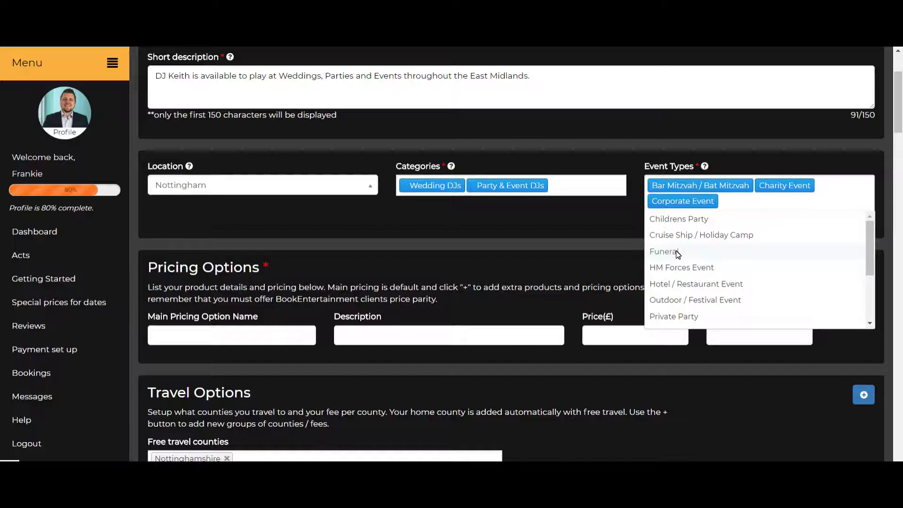
scroll(679, 270, "down", 1)
scroll(680, 269, "down", 2)
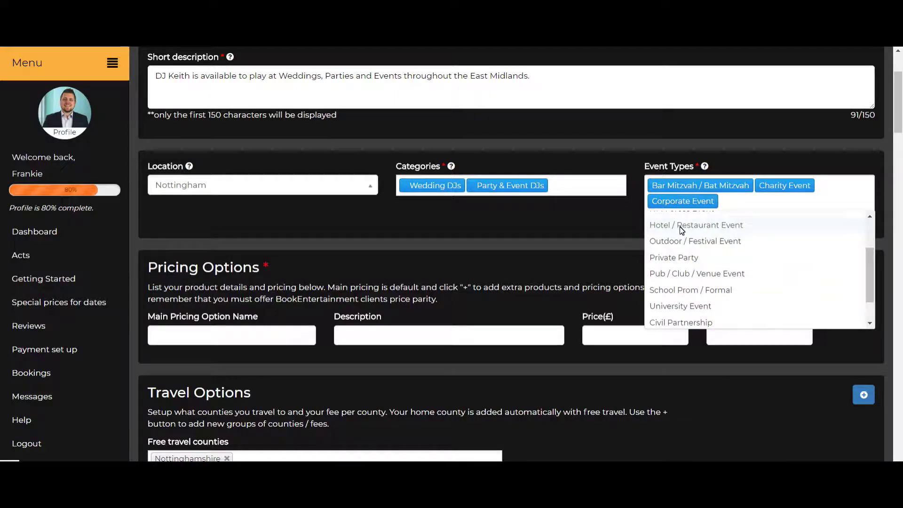
left_click(682, 228)
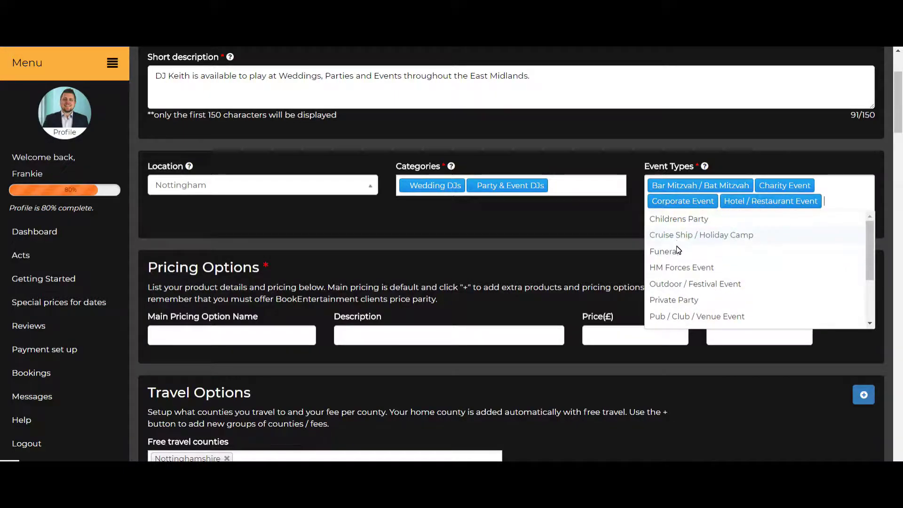
left_click(678, 283)
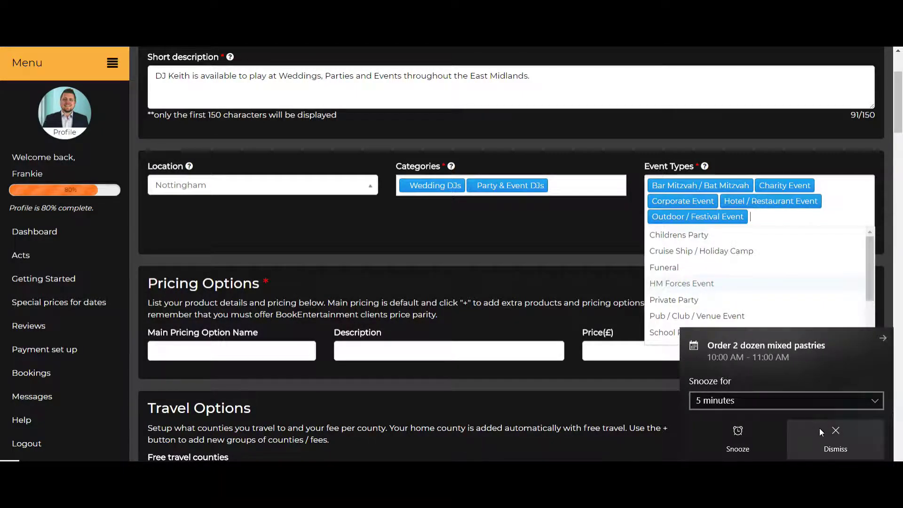
Step: Dismiss the calendar reminder and add the event types Private Party, HM Forces Event, School Prom / Formal, Hen / Stag Party, Wedding and Civil Partnership
left_click(850, 437)
left_click(747, 217)
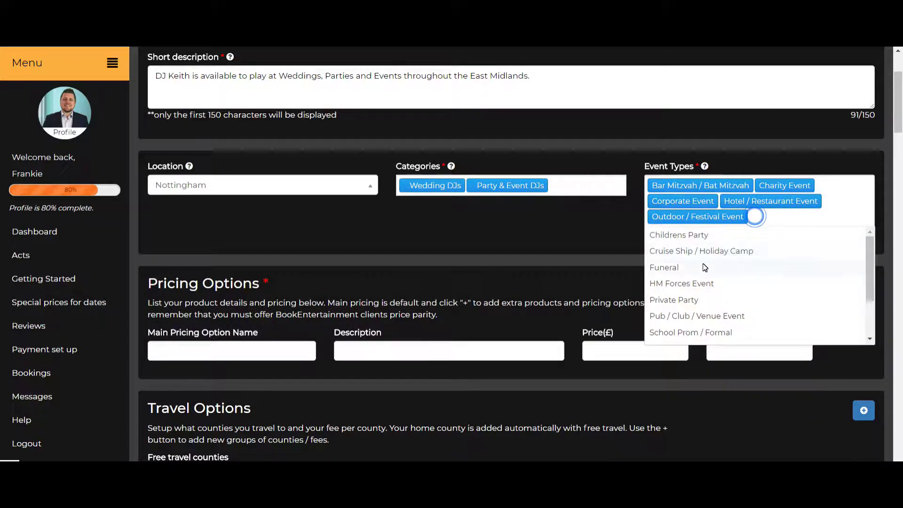
left_click(686, 300)
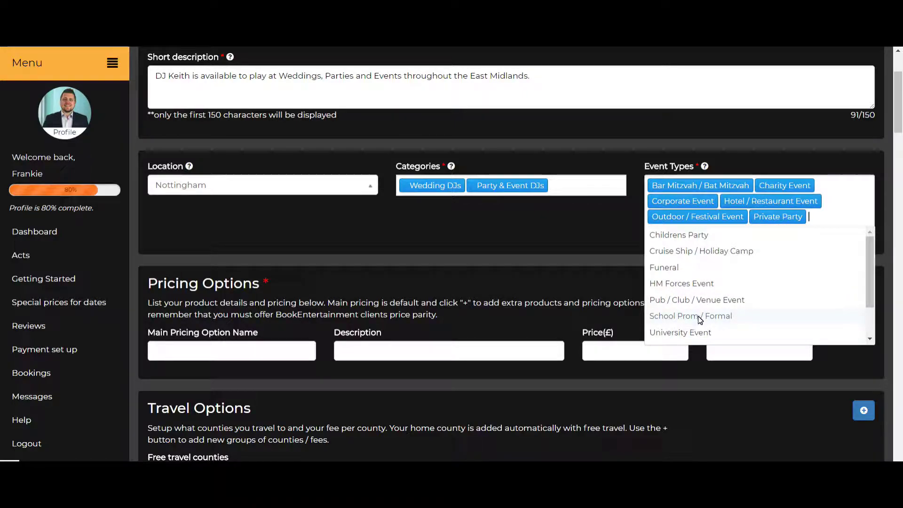
left_click(681, 284)
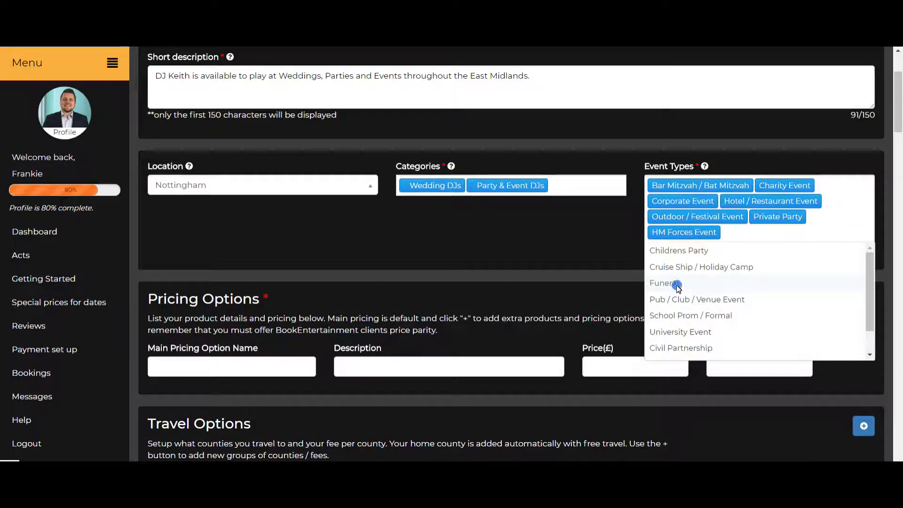
left_click(684, 319)
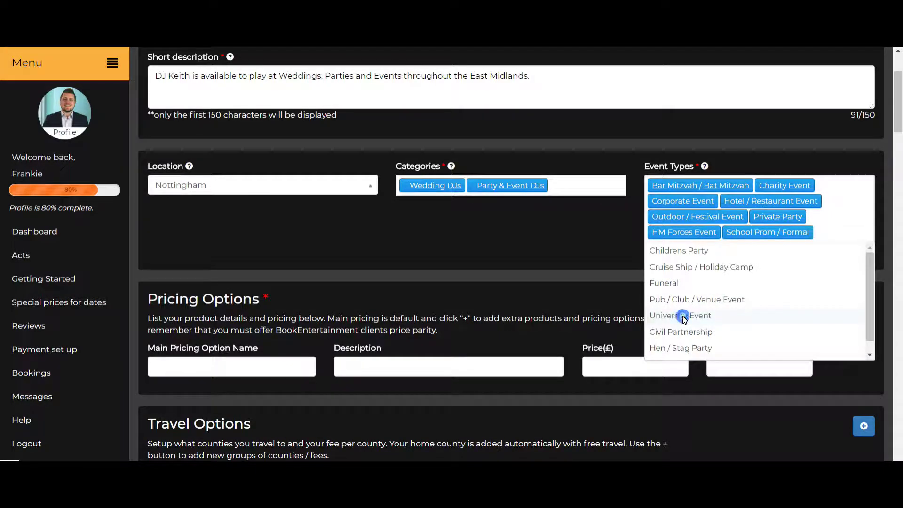
left_click(688, 347)
left_click(687, 362)
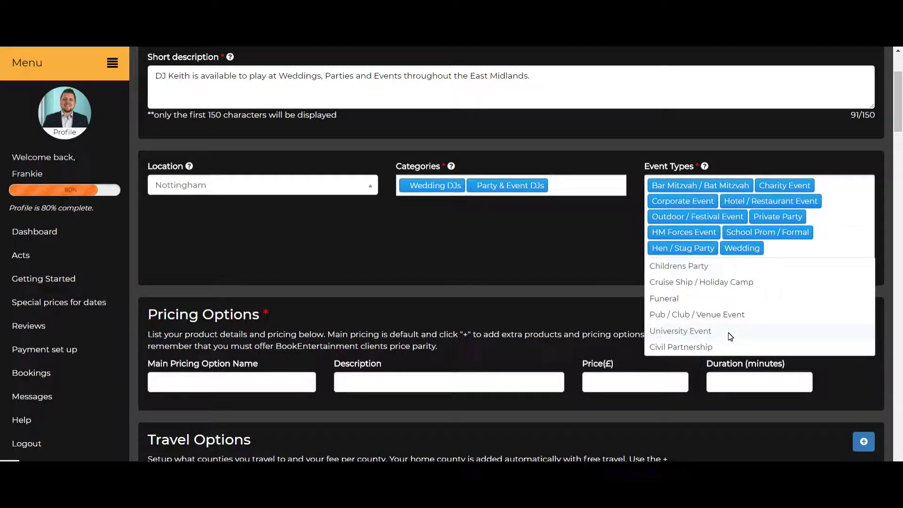
left_click(705, 348)
left_click(626, 226)
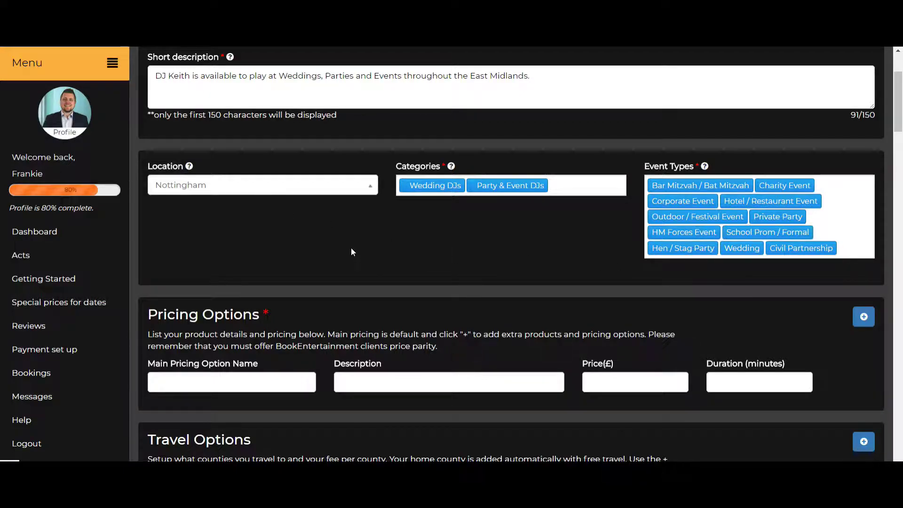
Step: Name the main pricing option with the DJ's first name followed by "With Pa and Equipment"
scroll(354, 249, "down", 4)
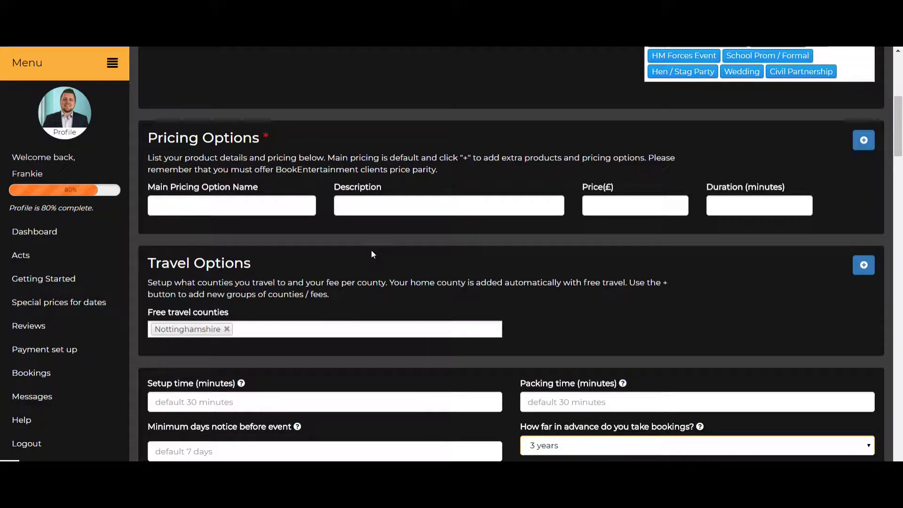
left_click(262, 210)
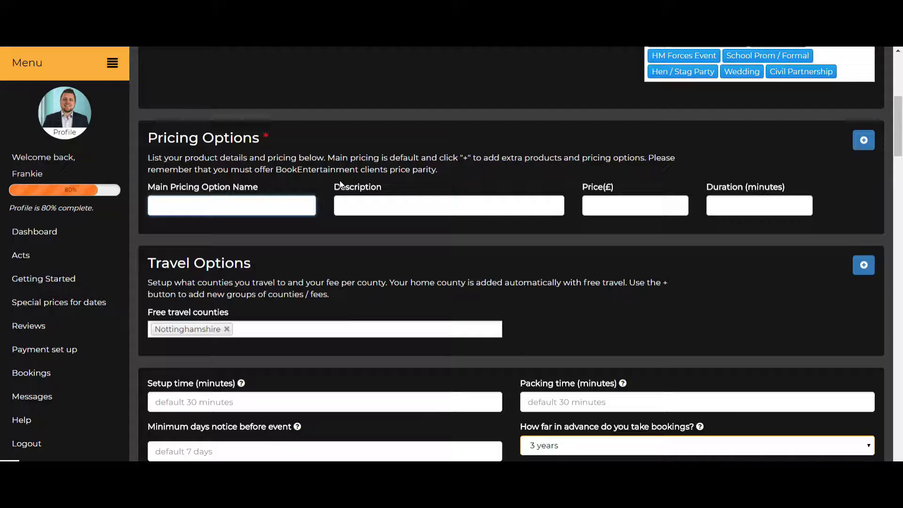
left_click(263, 206)
type("Keith With Pa and Wil")
key("BackSpace")
key("BackSpace")
key("BackSpace")
Step: Describe the main pricing option as the act name followed by "with full PA and lighting system"
type("D")
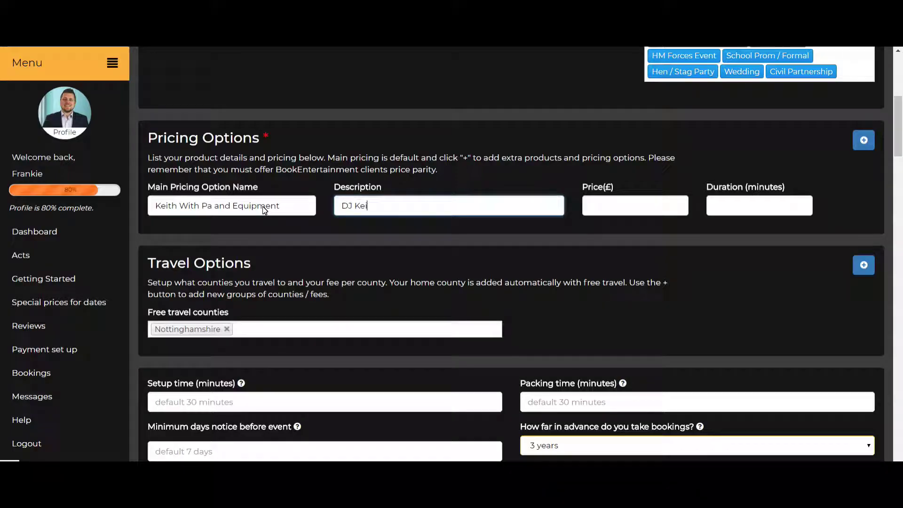
type("h with full PA")
type(" and lighting systme")
key("BackSpace")
key("BackSpace")
type("em")
key("Tab")
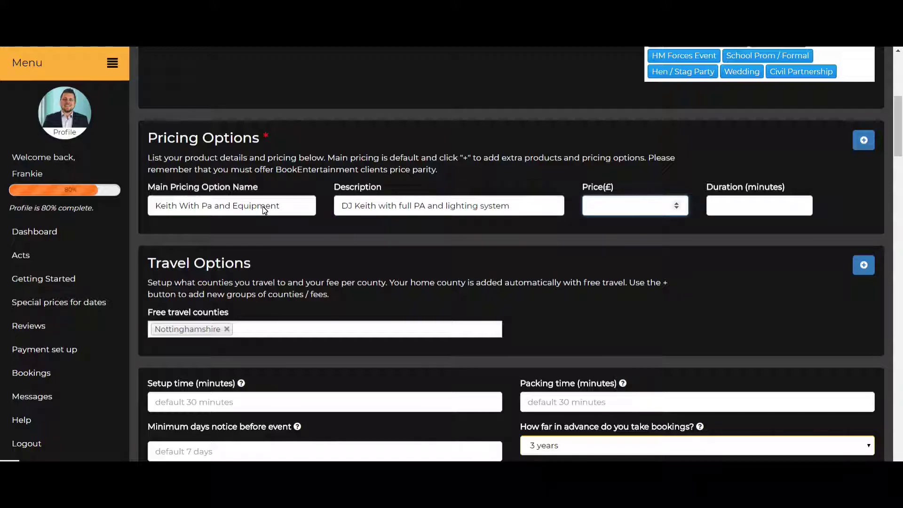
Step: Set the main pricing option's price to £200 and its duration to 120 minutes
type("200")
key("Tab")
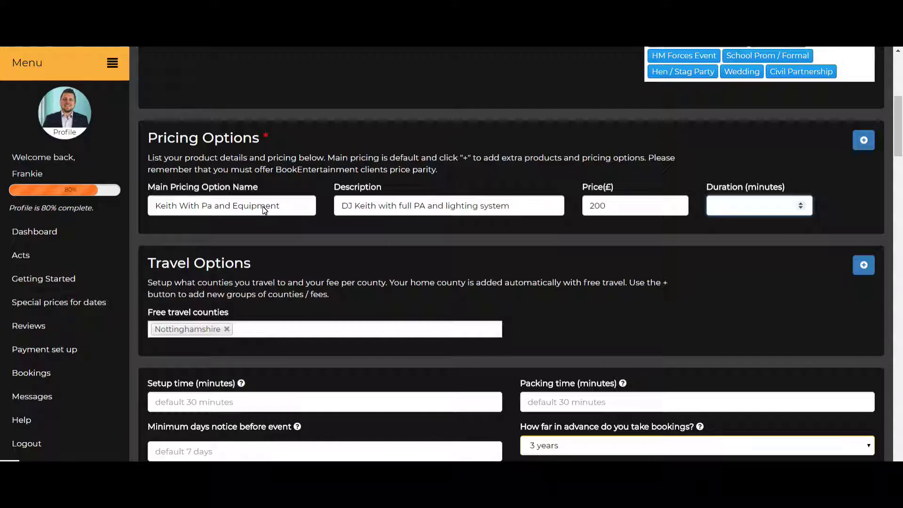
type("120")
Step: Add a pricing option "Club DJ" described as the act name plus "using in house equipment", priced at £150 for 120 minutes
left_click(862, 141)
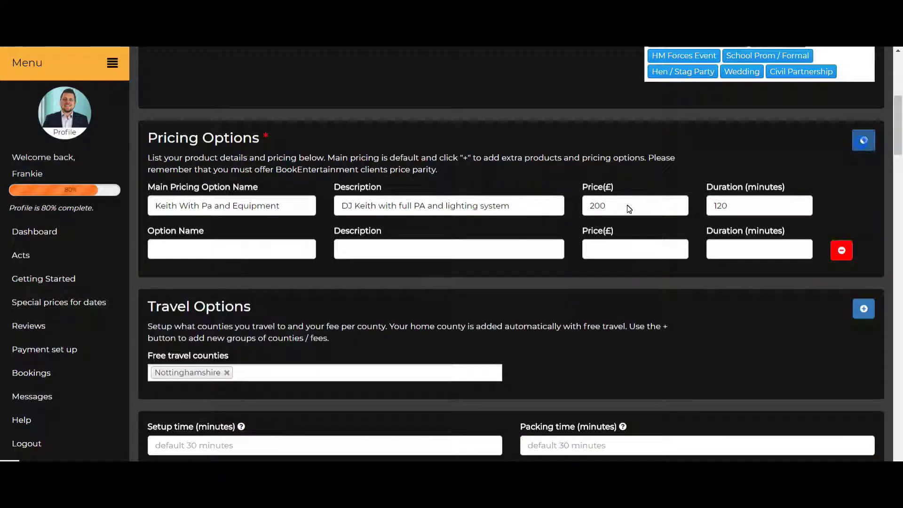
left_click(219, 252)
type("Club DJ")
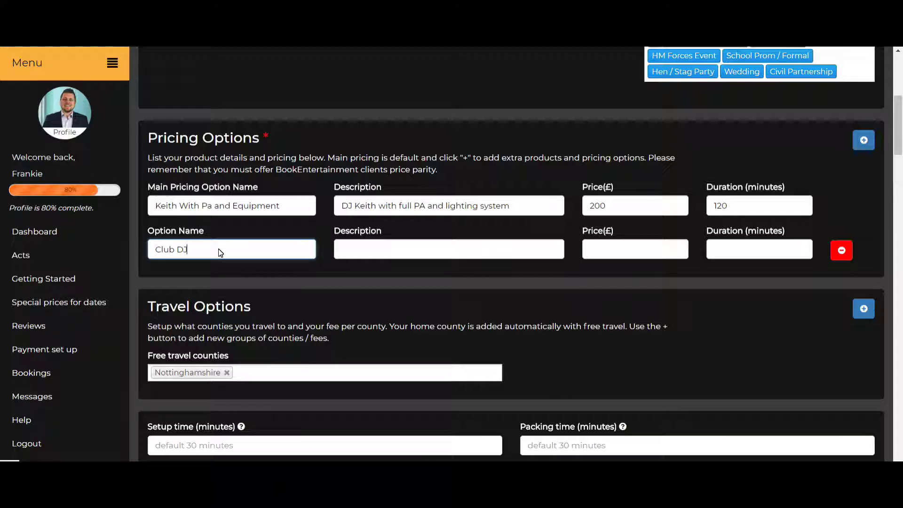
key("Tab")
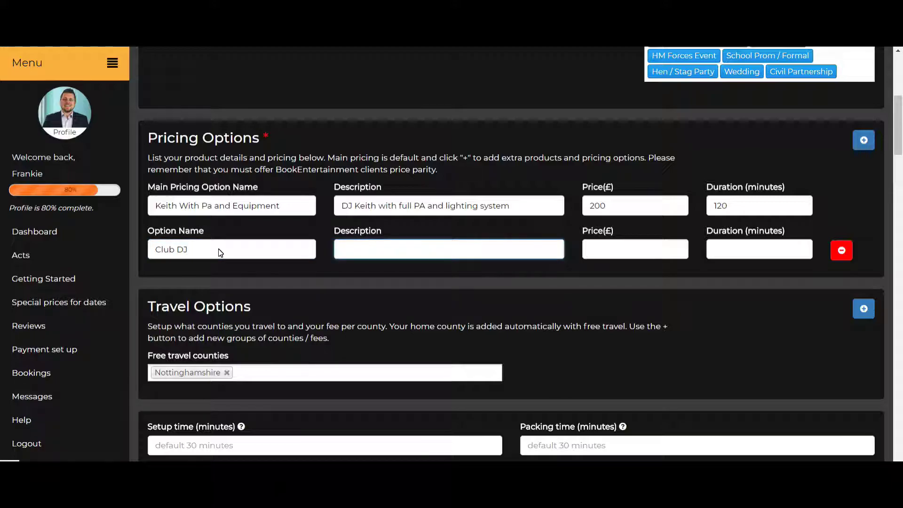
type("DJ Keith using in house equipment")
key("Tab")
type("150")
key("Tab")
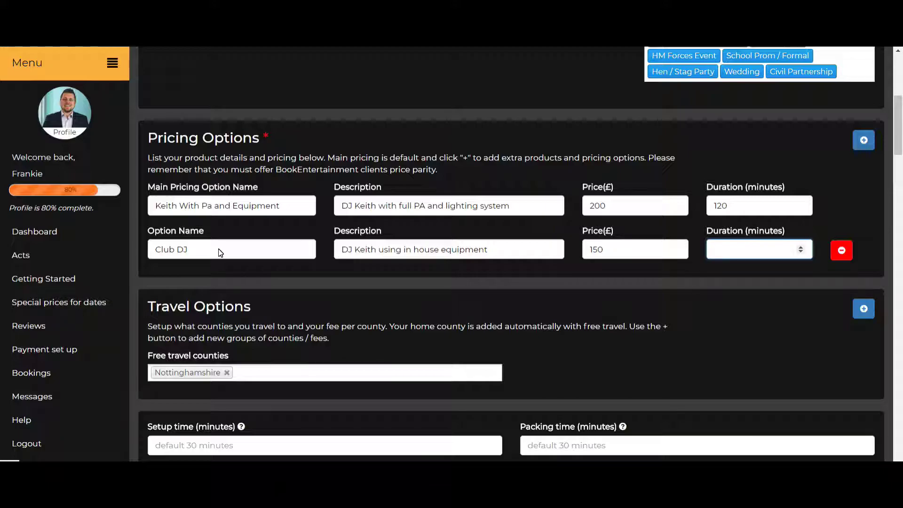
type("120")
Step: Add a pricing option "Full Wedding DJ" described as the act name plus "with full mobile disco for your wedding"
left_click(871, 139)
left_click(247, 300)
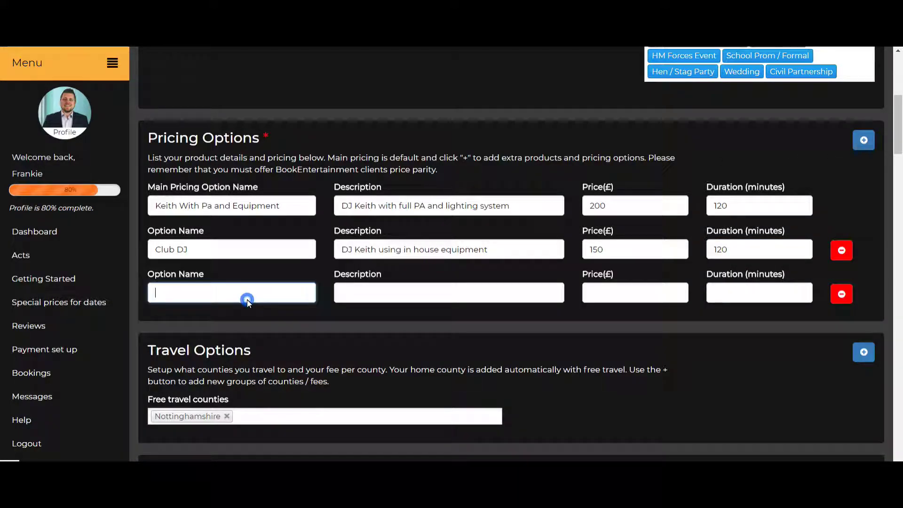
type("Full We")
type("dding F")
type("J")
key("Tab")
type("DJ Keith")
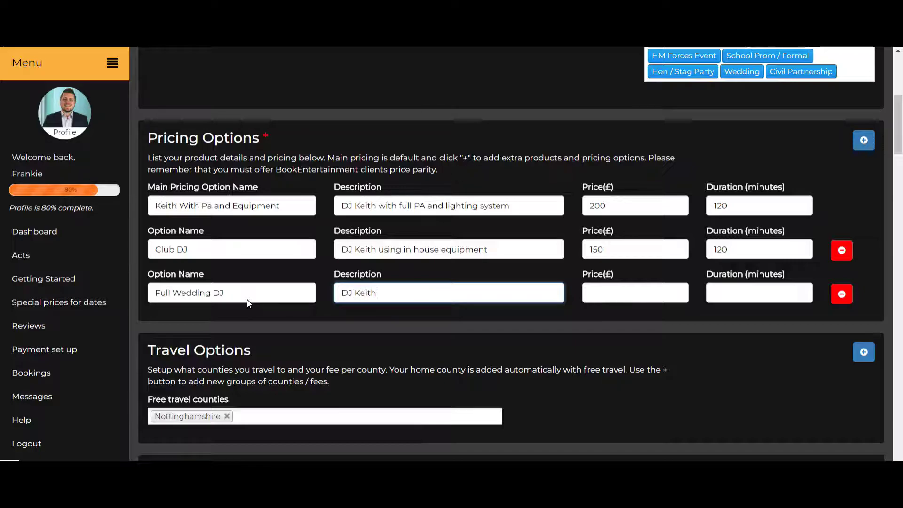
type(" with full mobile disco for your wedding")
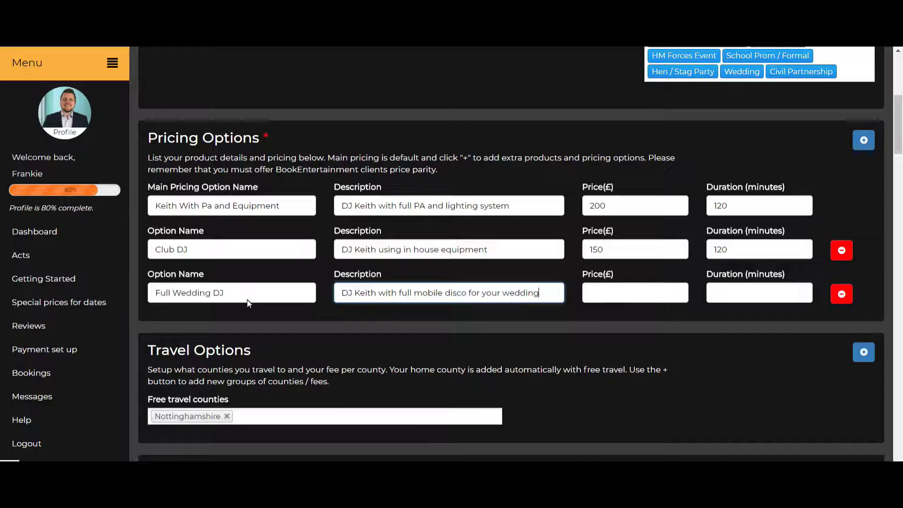
Step: Set the Full Wedding DJ option's price to £300 and its duration to 240 minutes
left_click(637, 293)
type("300")
key("Tab")
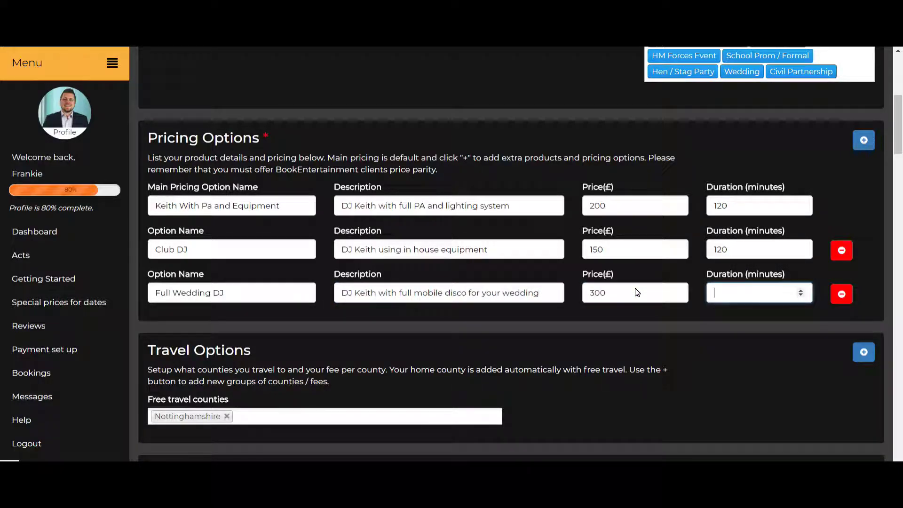
type("240")
Step: Append "(4 Hours)" to the Full Wedding DJ option name and "(2 Hours)" to the Club DJ and main pricing option names
left_click(282, 293)
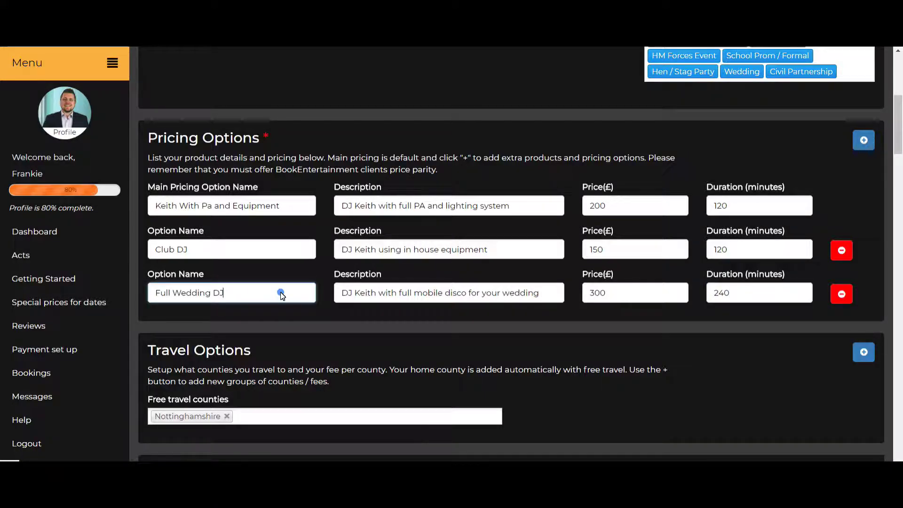
type("(4")
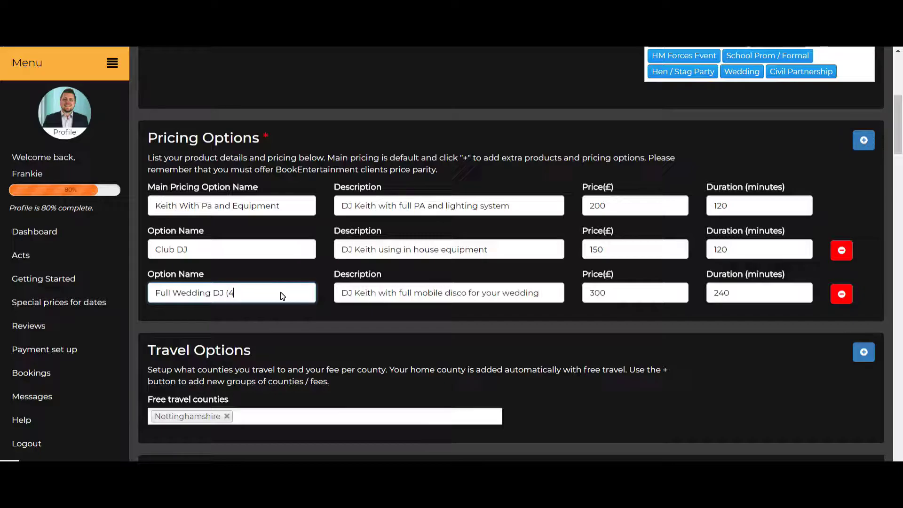
type("hours)")
left_click(267, 247)
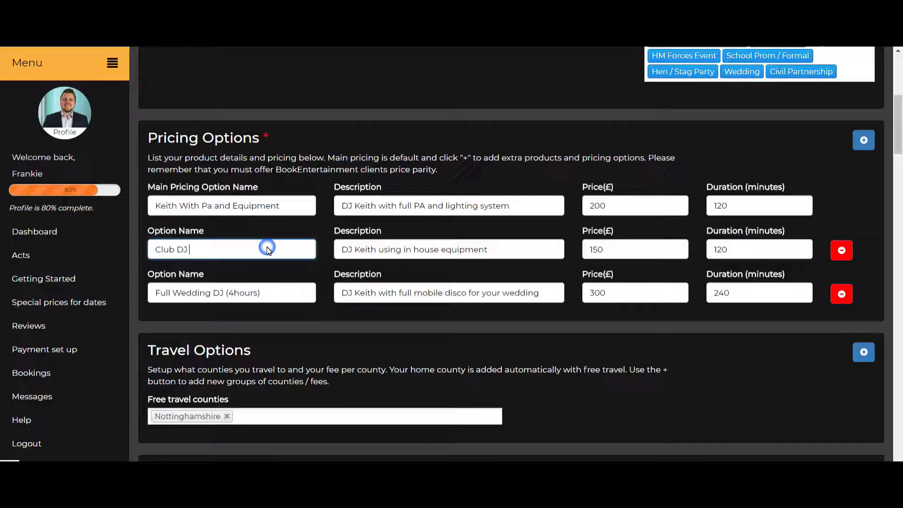
type("(2 Hours)")
left_click(295, 211)
type("(2")
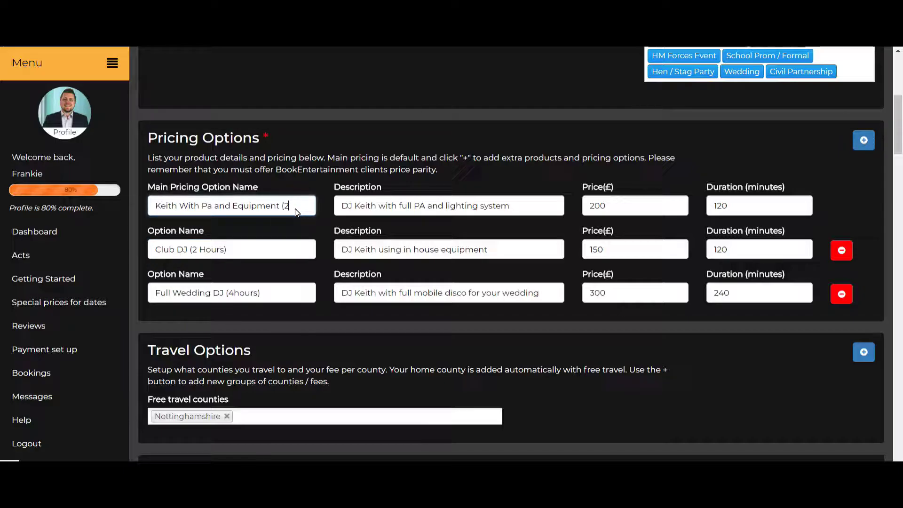
type(" Hours)")
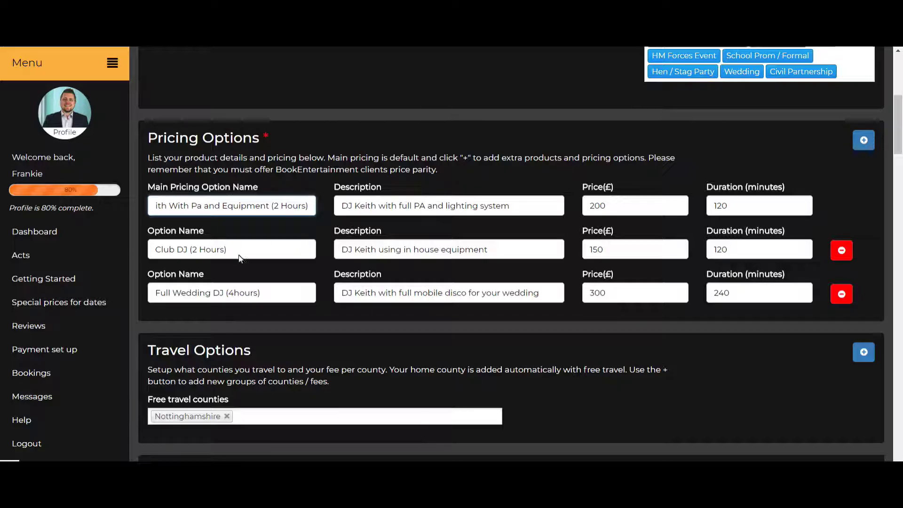
left_click(235, 292)
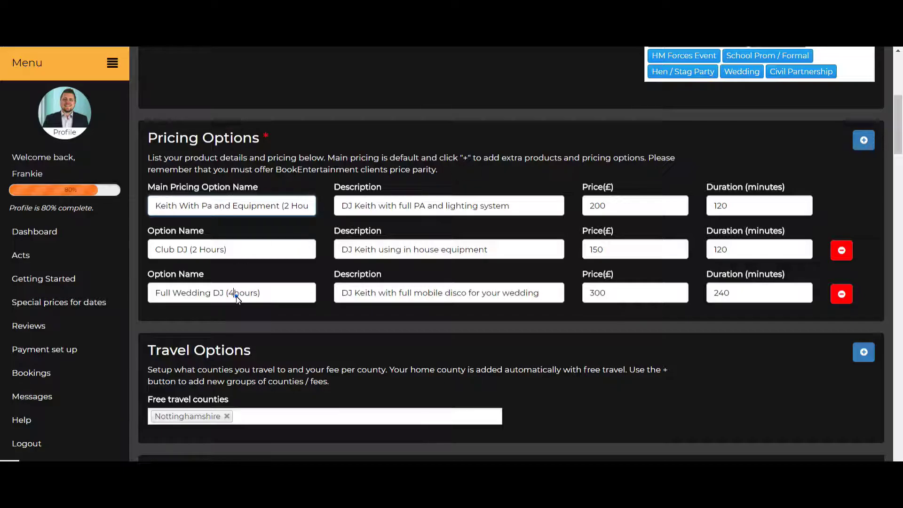
key("Delete")
type("H")
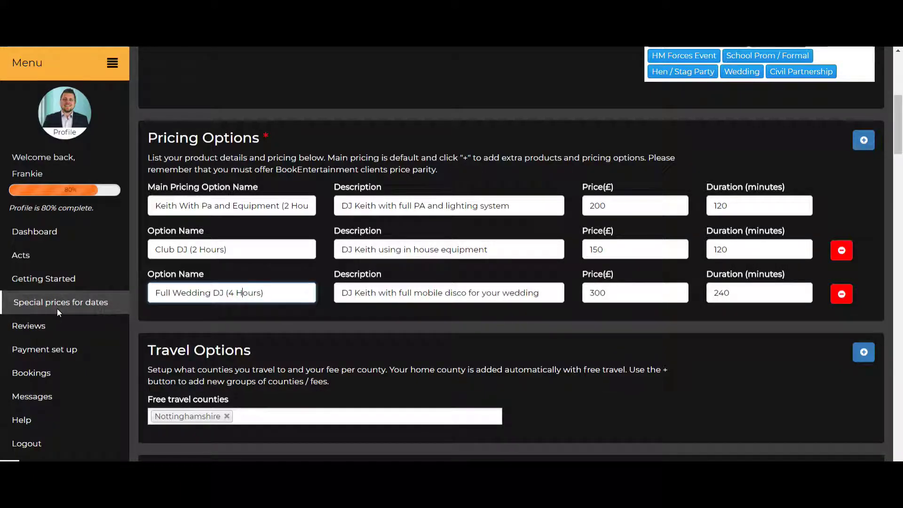
Step: Choose the image file profile from the Desktop as the act's featured image
scroll(538, 275, "down", 2)
scroll(538, 279, "down", 2)
scroll(329, 311, "down", 4)
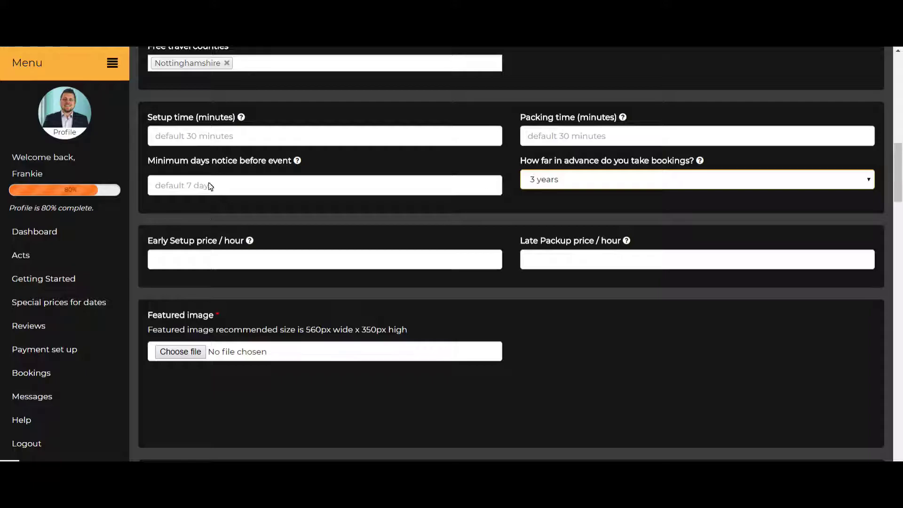
scroll(200, 370, "down", 1)
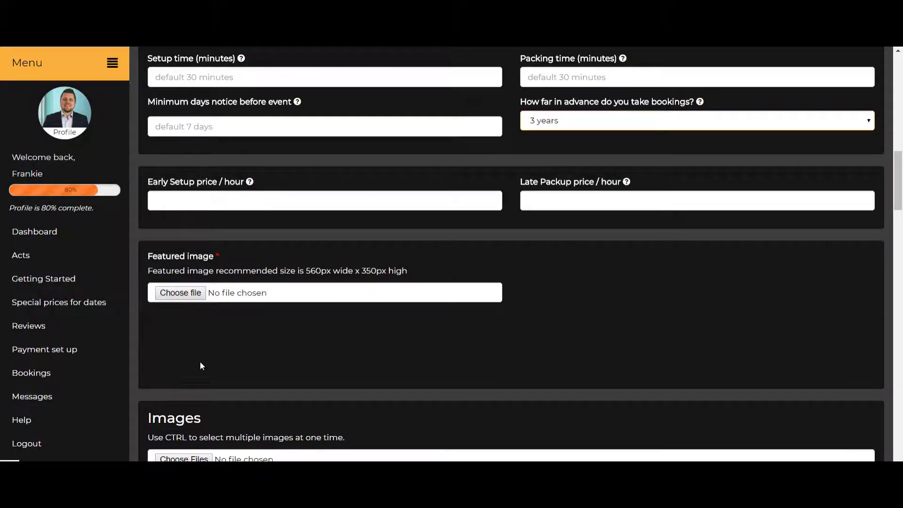
left_click(184, 296)
left_click(256, 89)
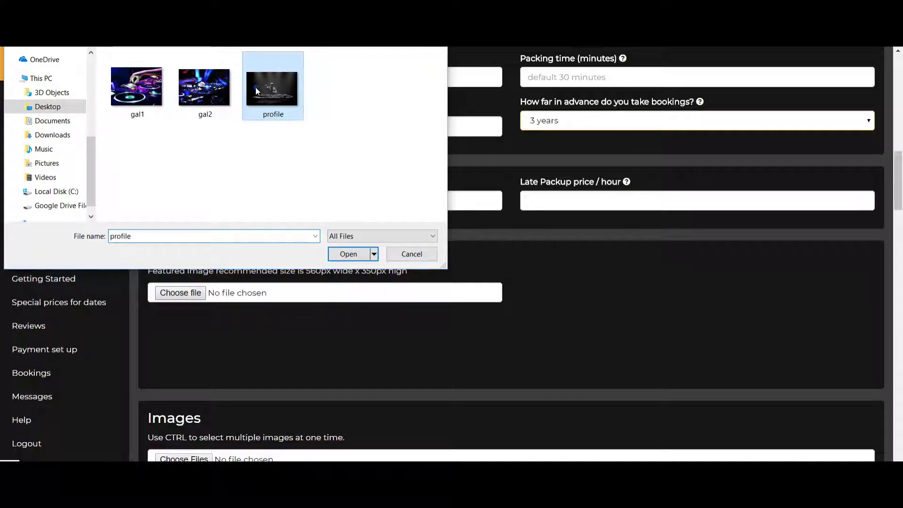
left_click(348, 254)
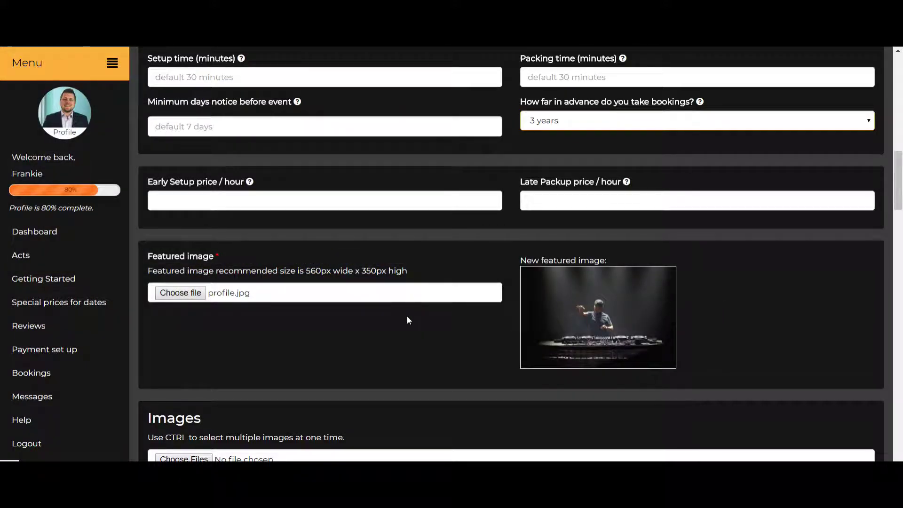
Step: Create the act listing, leaving the optional terms and conditions empty
scroll(354, 324, "down", 8)
scroll(354, 333, "down", 20)
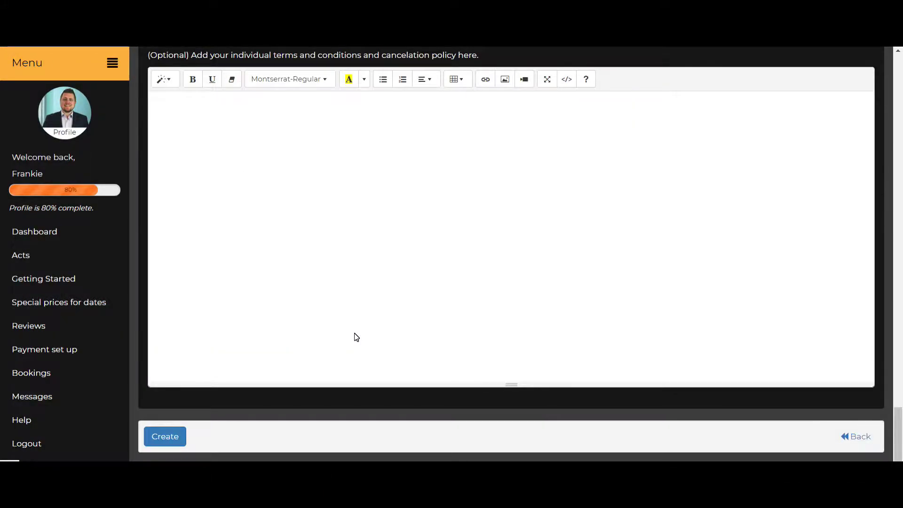
left_click(163, 437)
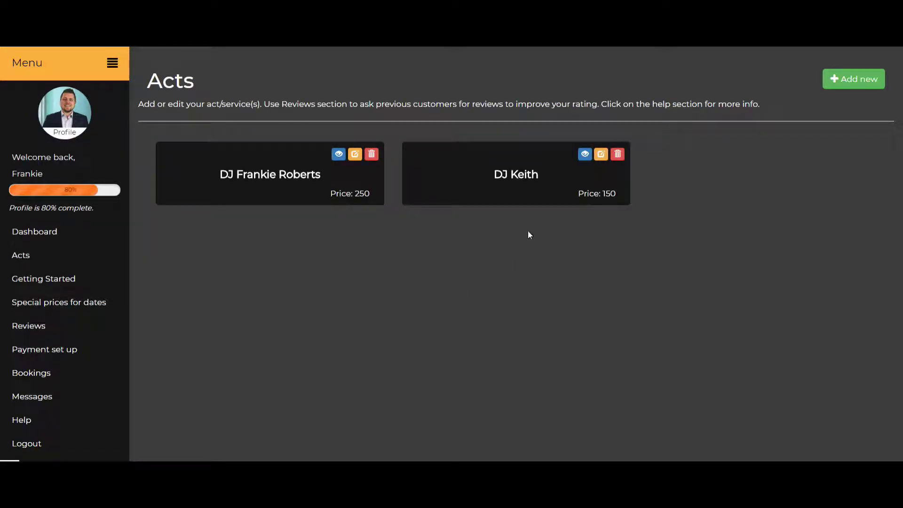
Step: Reopen the newly created act for editing and add Leicestershire and Derbyshire to its free travel counties
left_click(602, 155)
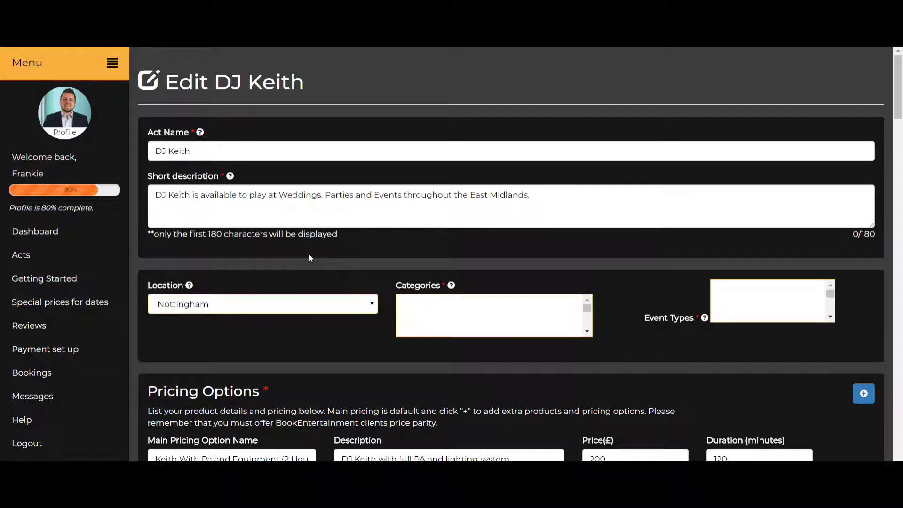
scroll(304, 296, "down", 5)
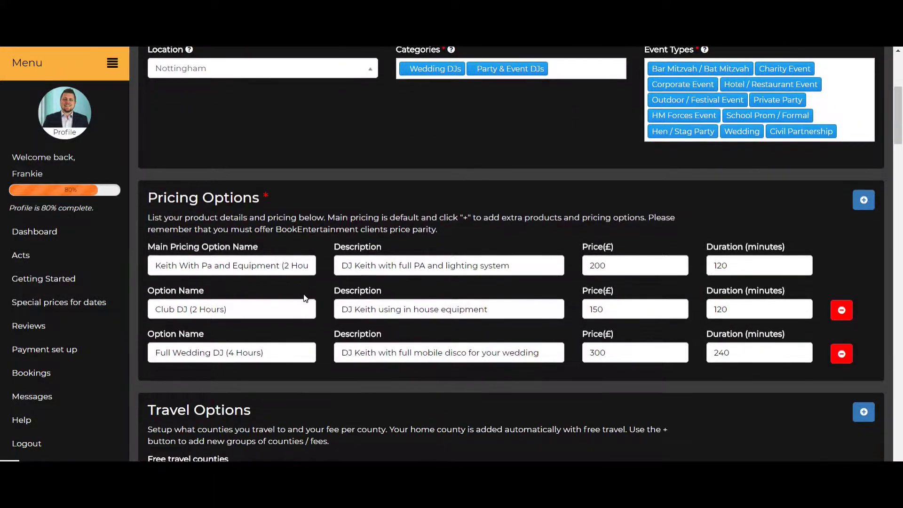
scroll(304, 296, "down", 5)
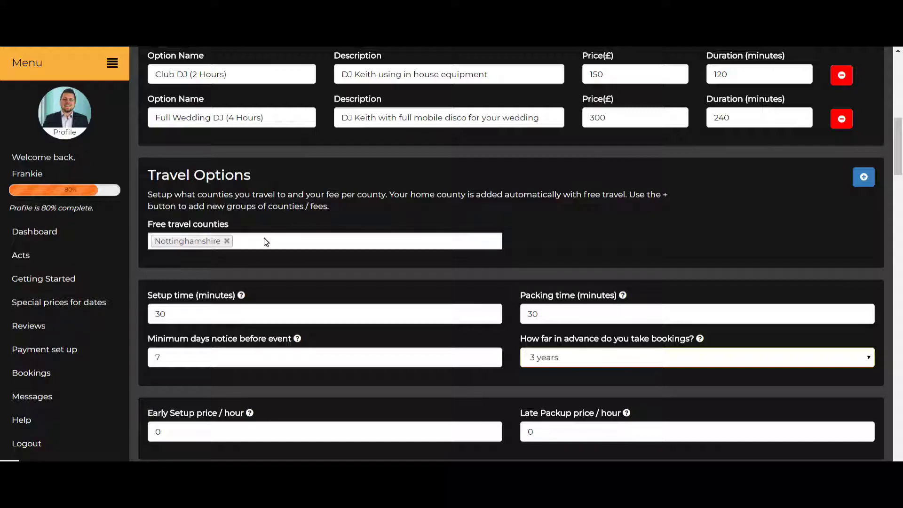
left_click(349, 240)
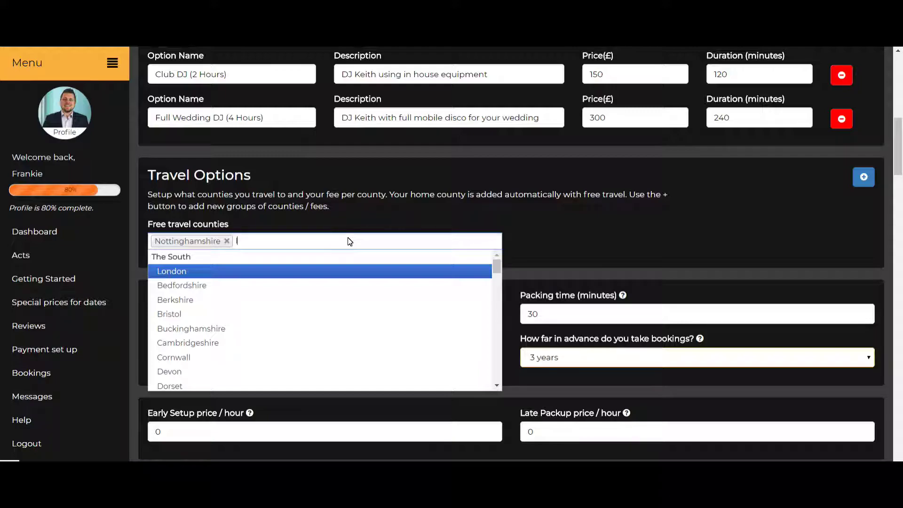
type("le")
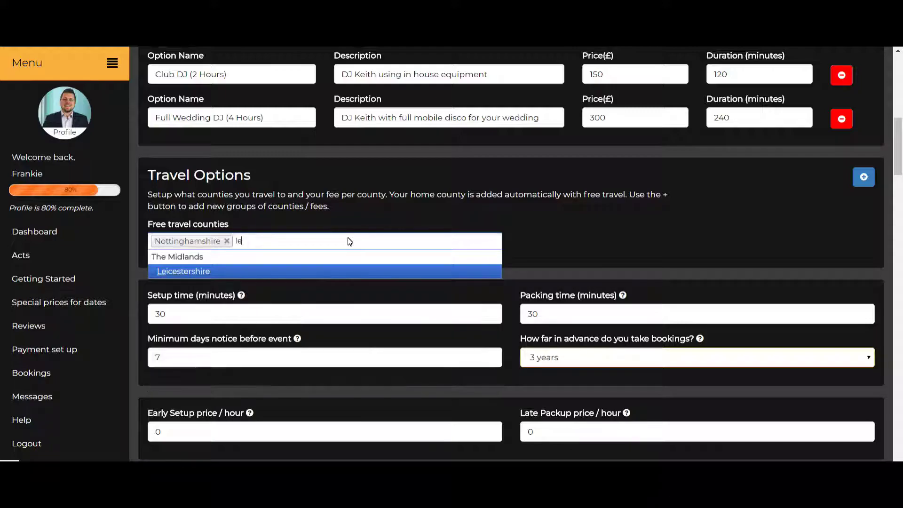
left_click(363, 271)
type("de")
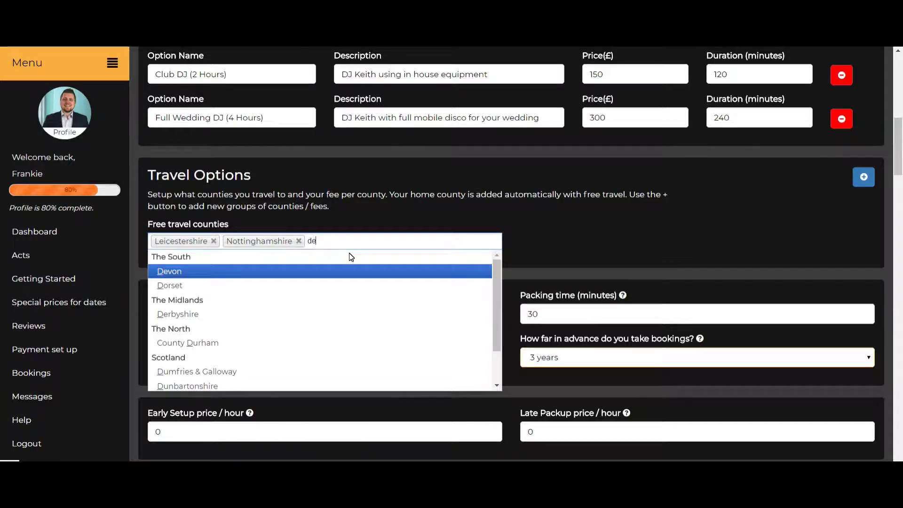
left_click(358, 301)
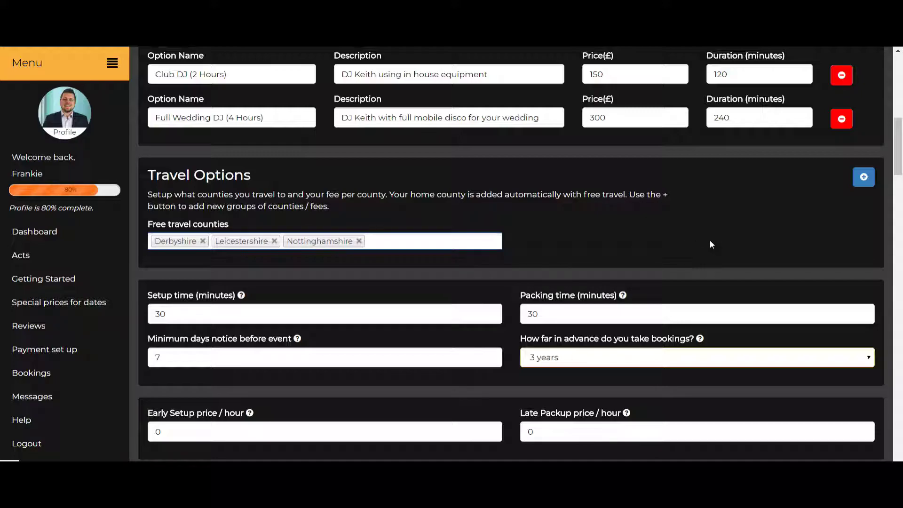
Step: Add a paid travel group for Greater Manchester and Lincolnshire with a travel fee of £40
left_click(863, 178)
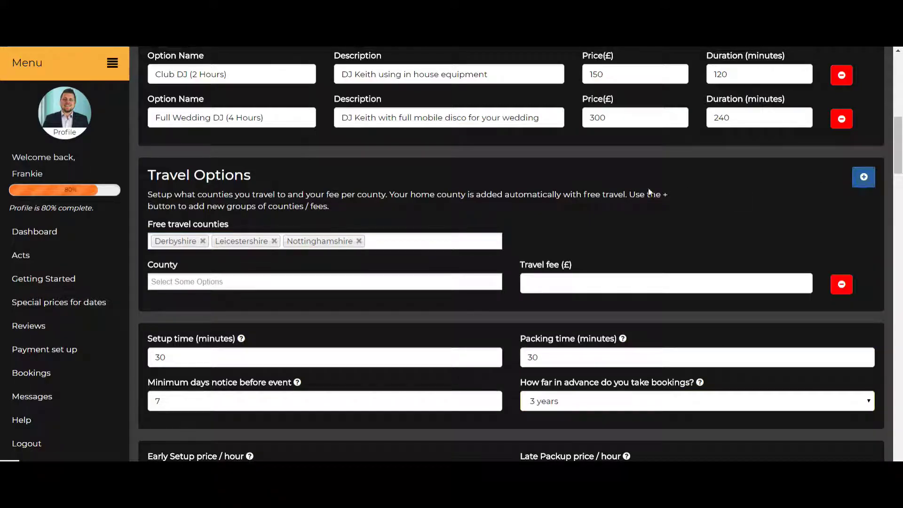
left_click(269, 281)
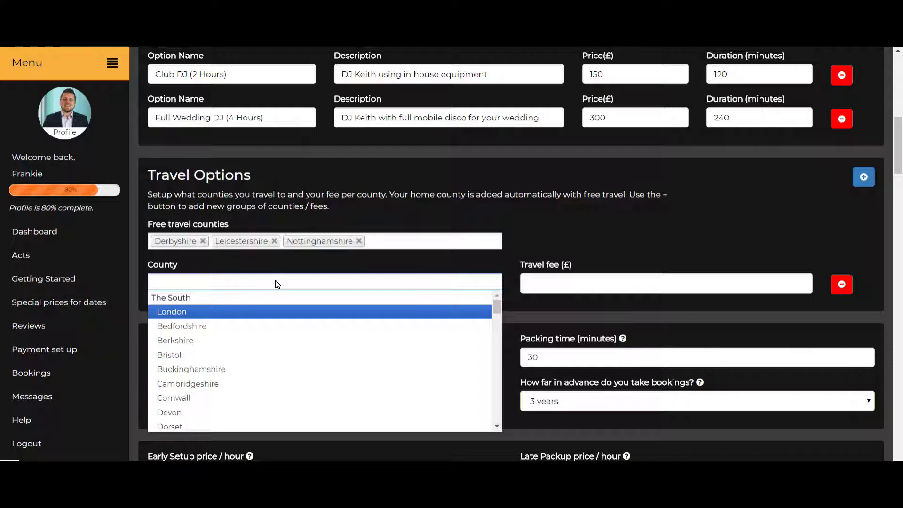
type("gr")
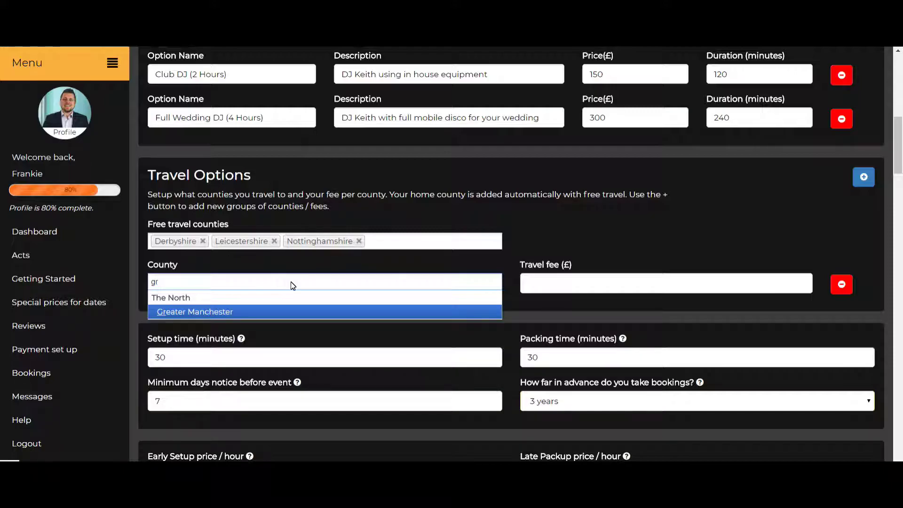
left_click(301, 312)
left_click(288, 285)
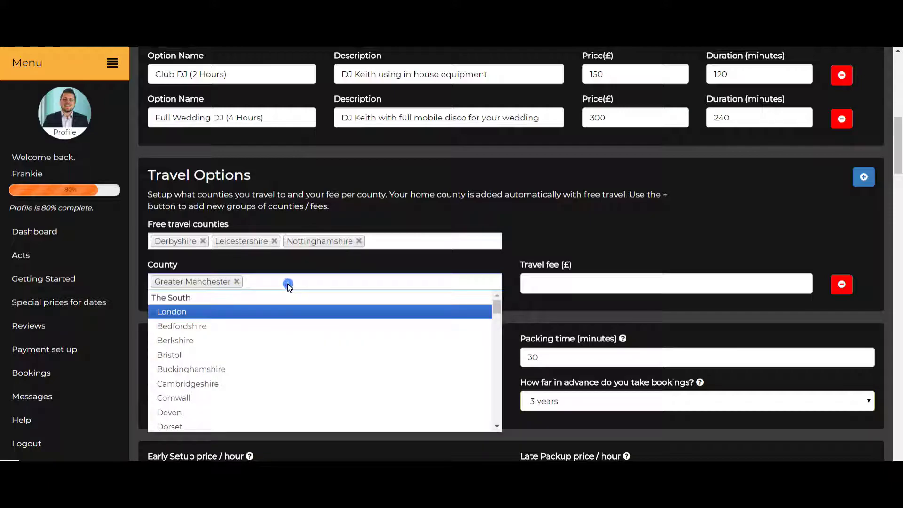
type("li")
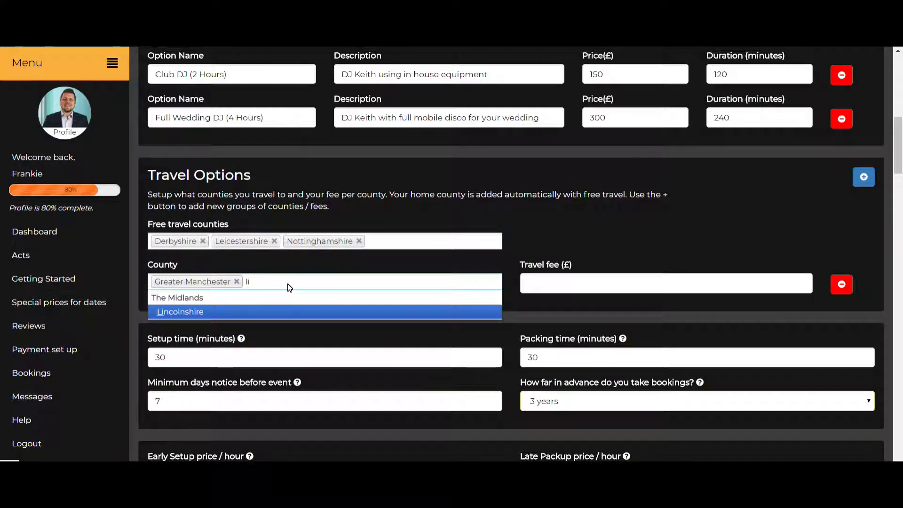
left_click(353, 311)
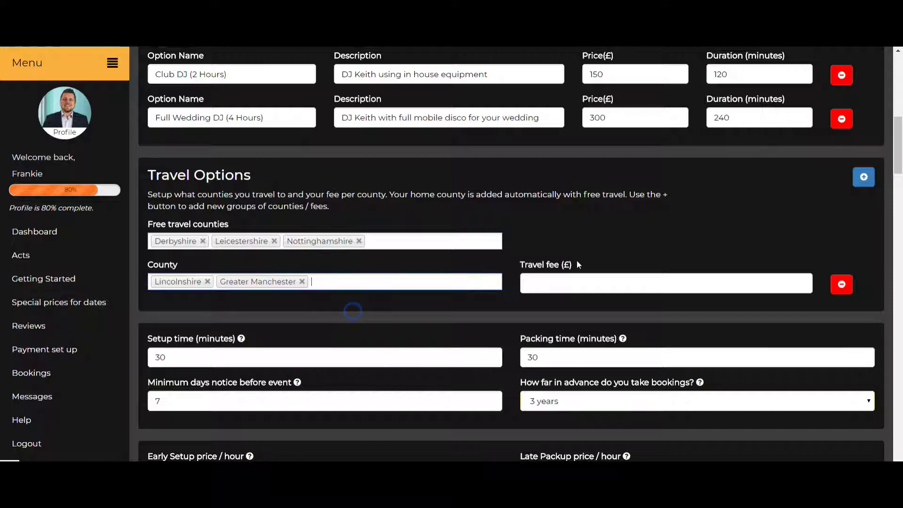
left_click(588, 282)
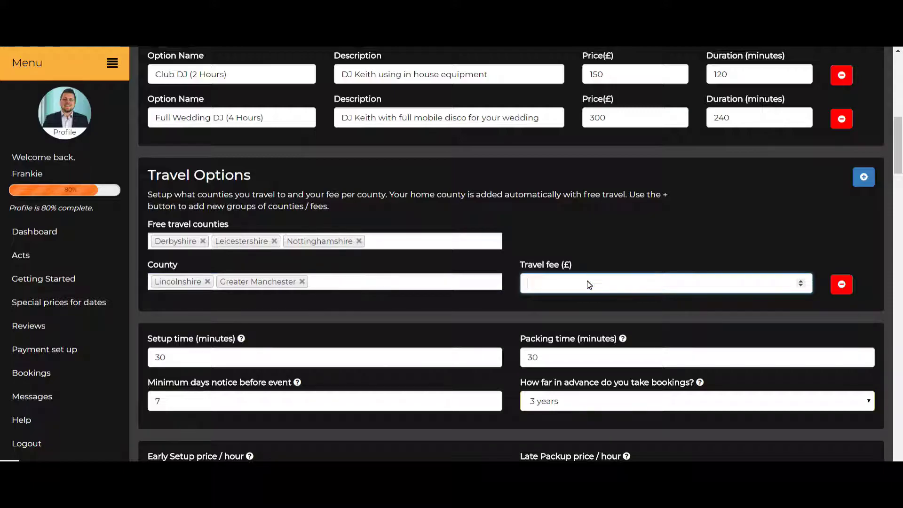
type("40")
Step: Add a second paid travel group for Cambridgeshire and West Midlands with a travel fee of £50
left_click(864, 177)
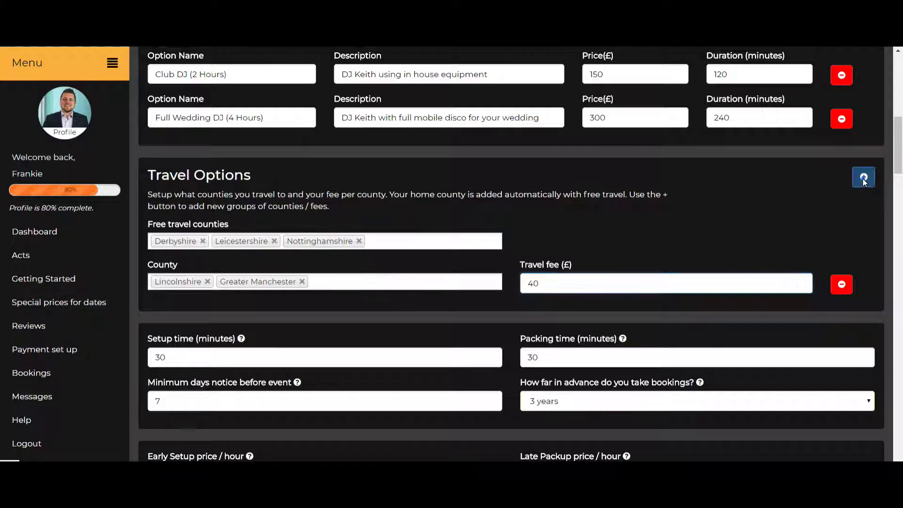
left_click(233, 327)
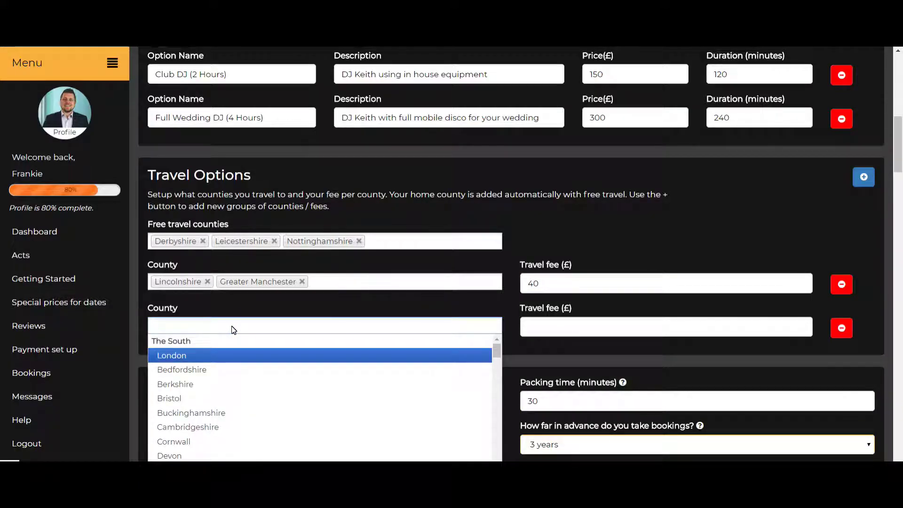
type("c")
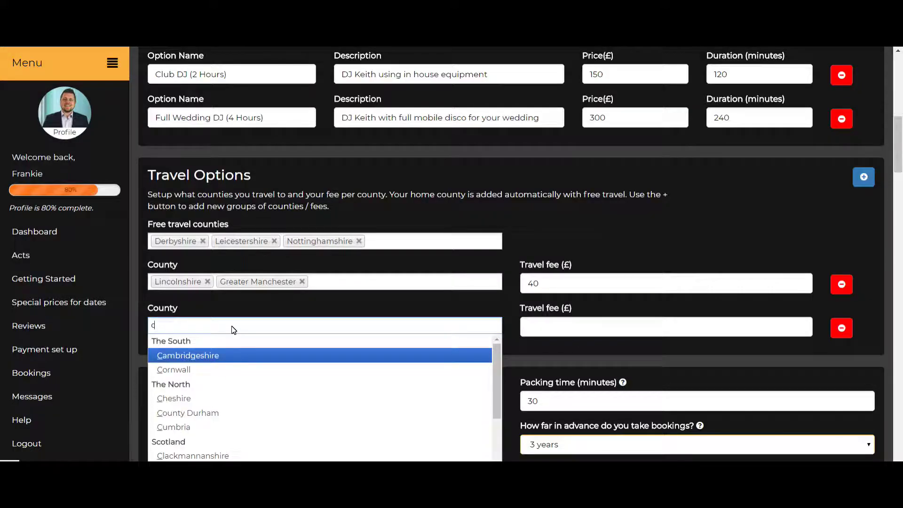
left_click(236, 355)
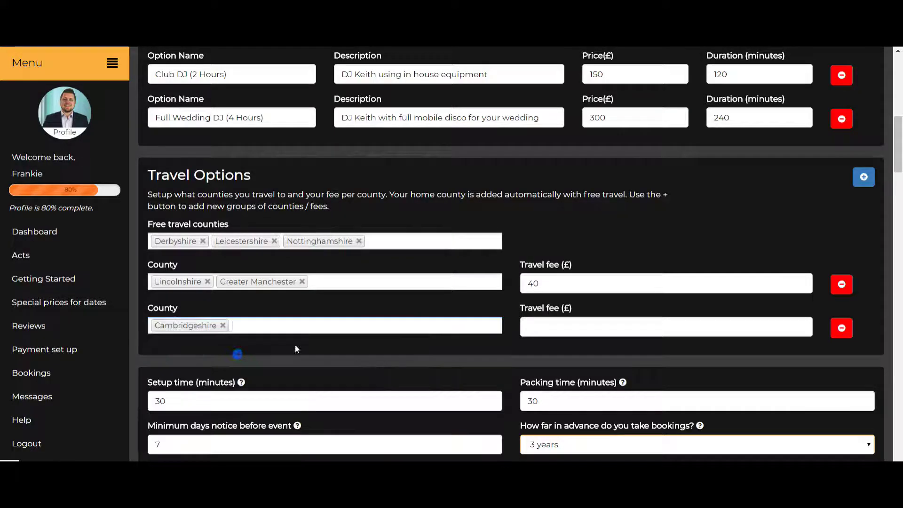
left_click(541, 330)
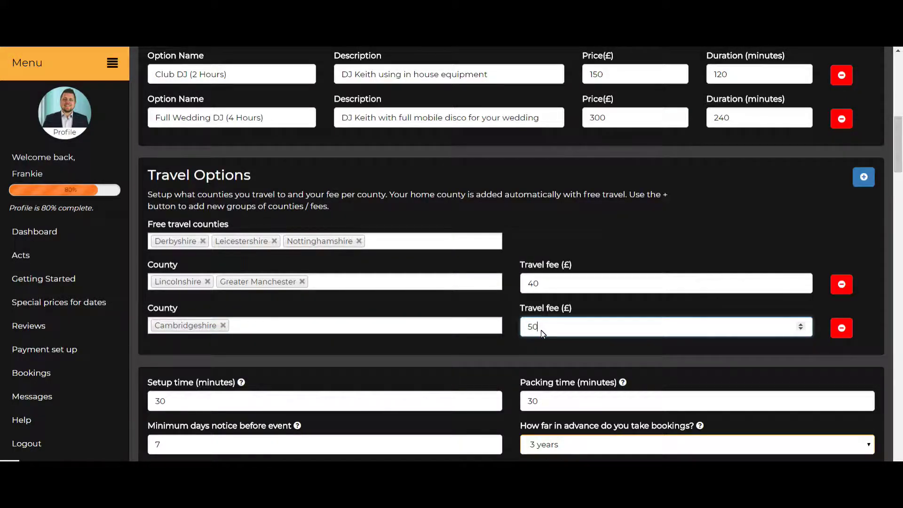
left_click(363, 330)
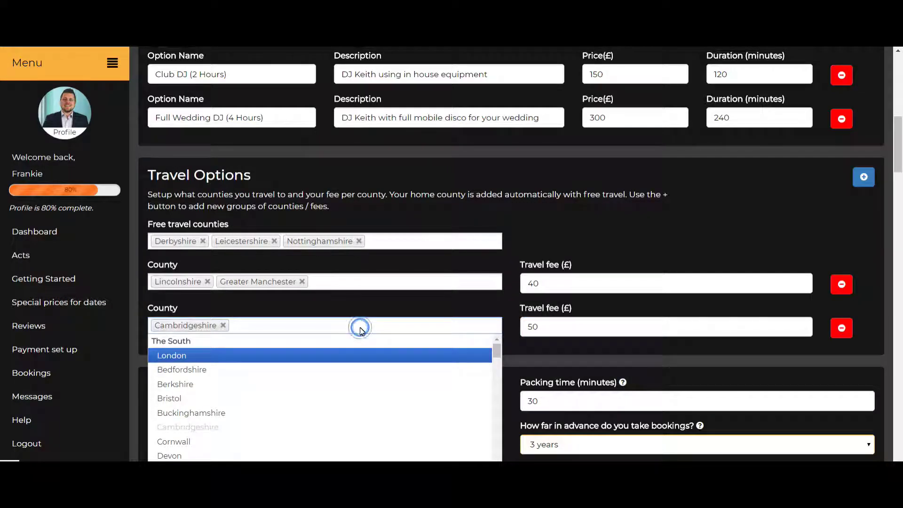
type("wes")
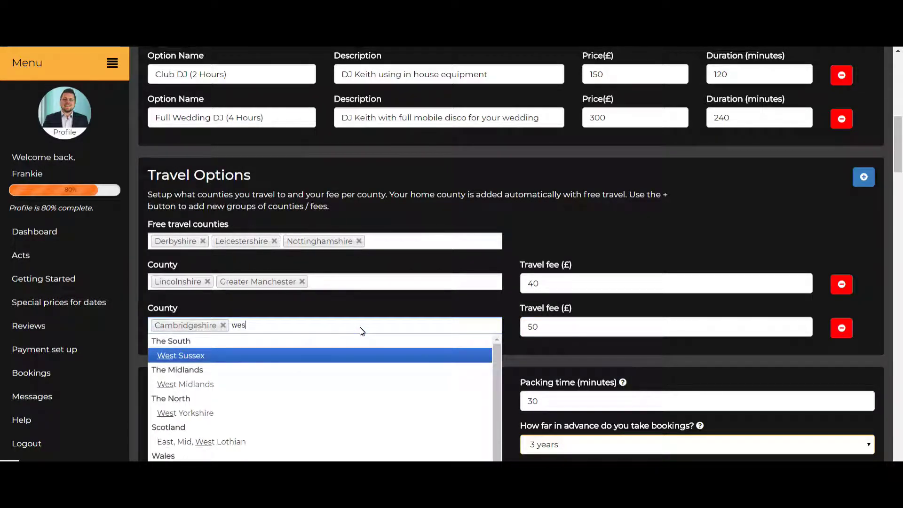
left_click(335, 382)
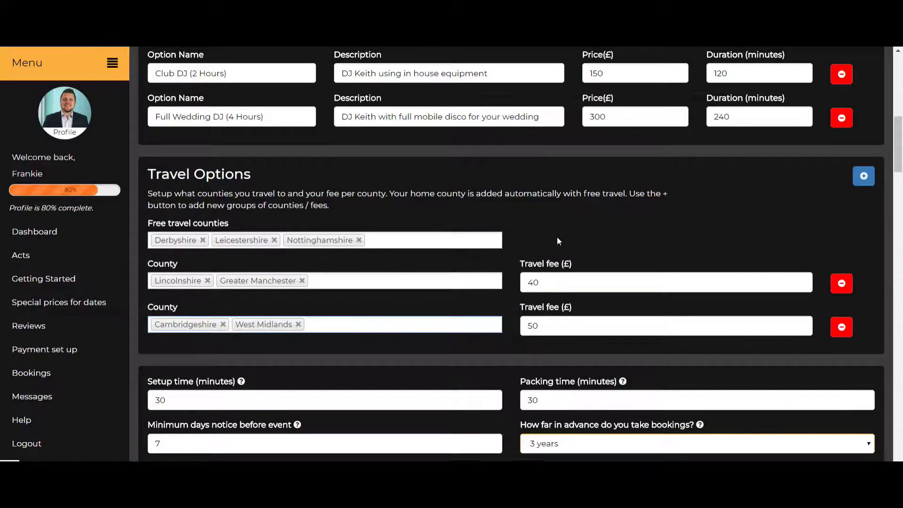
Step: Set both the act's setup time and packing time to 60 minutes
scroll(557, 241, "down", 4)
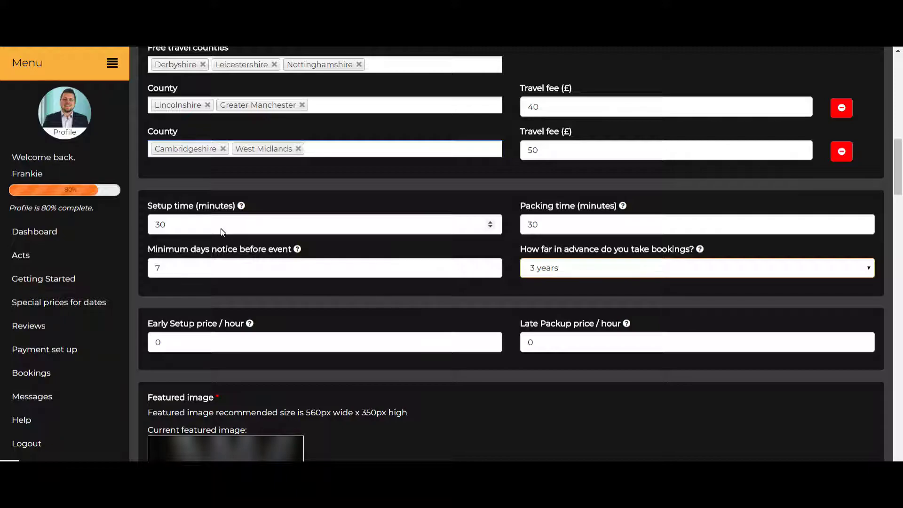
double_click(161, 225)
type("60")
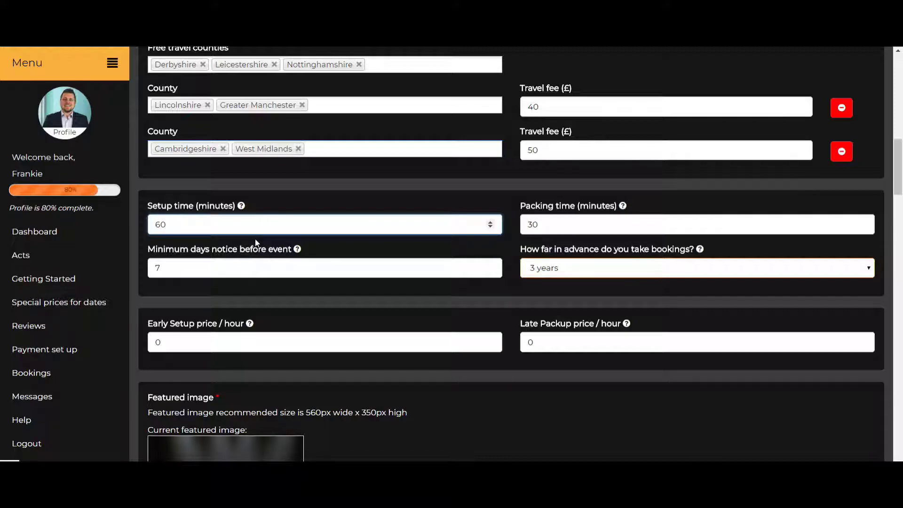
double_click(549, 226)
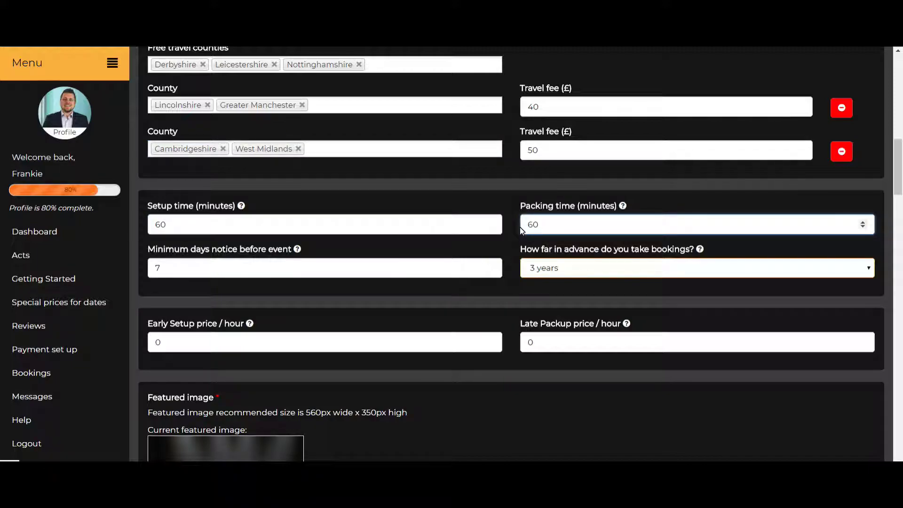
type("60")
Step: Set the minimum notice before an event to 3 days and keep the advance booking period at 3 years
left_click(411, 267)
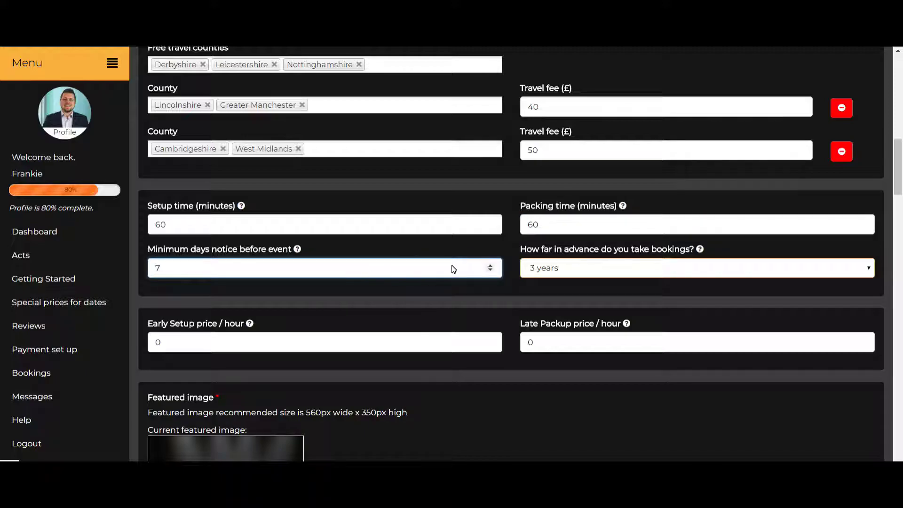
left_click(490, 271)
left_click(490, 271)
left_click(490, 271)
left_click(490, 271)
left_click(581, 270)
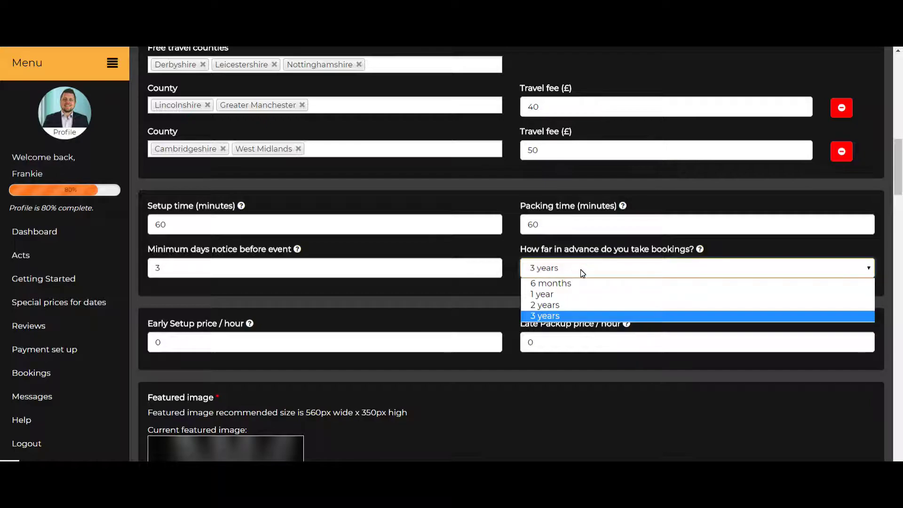
left_click(572, 245)
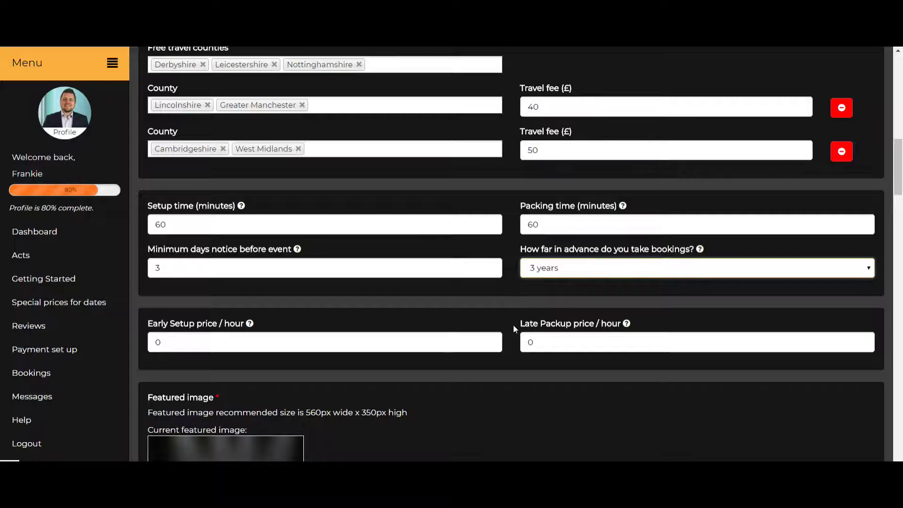
Step: Set both the early setup and late packup prices to 10 per hour
scroll(514, 328, "down", 1)
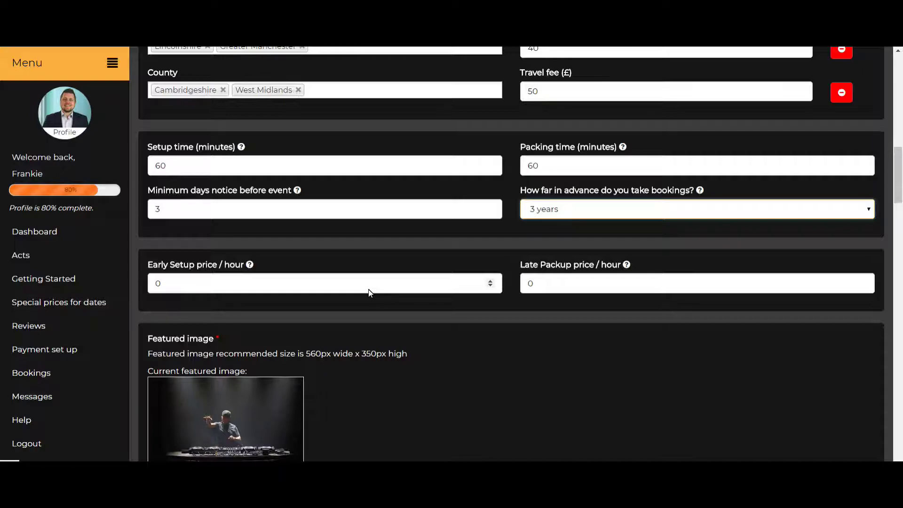
left_click_drag(205, 285, 155, 288)
type("10")
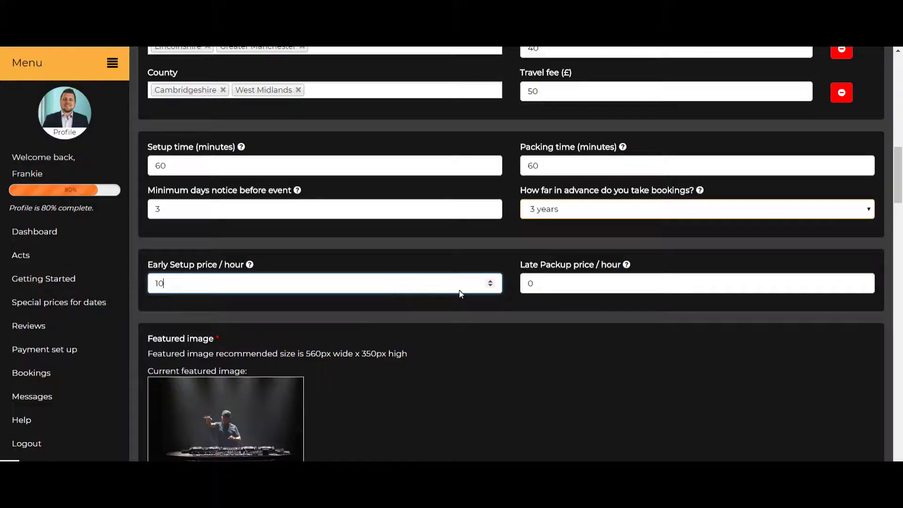
left_click_drag(542, 284, 525, 287)
type("10")
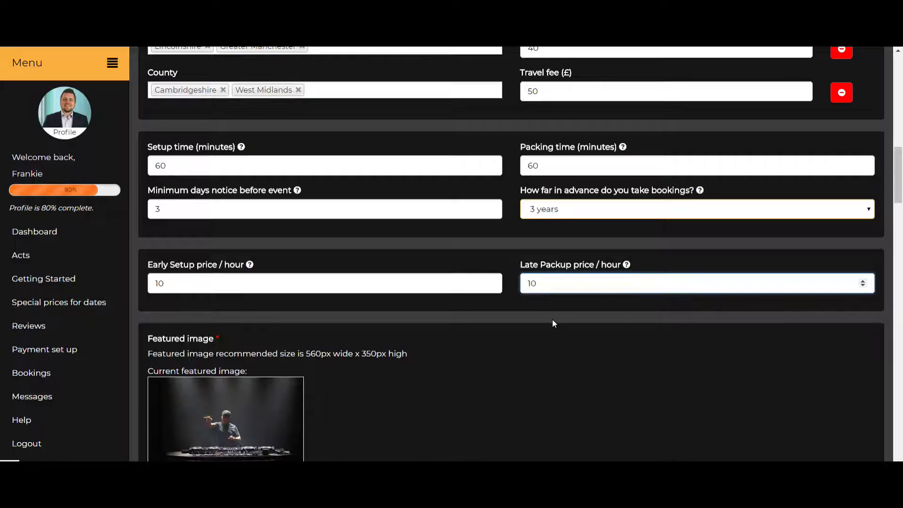
Step: Save the act's travel, timing and price settings and reopen the DJ Keith act for editing
scroll(356, 358, "down", 20)
scroll(356, 361, "down", 3)
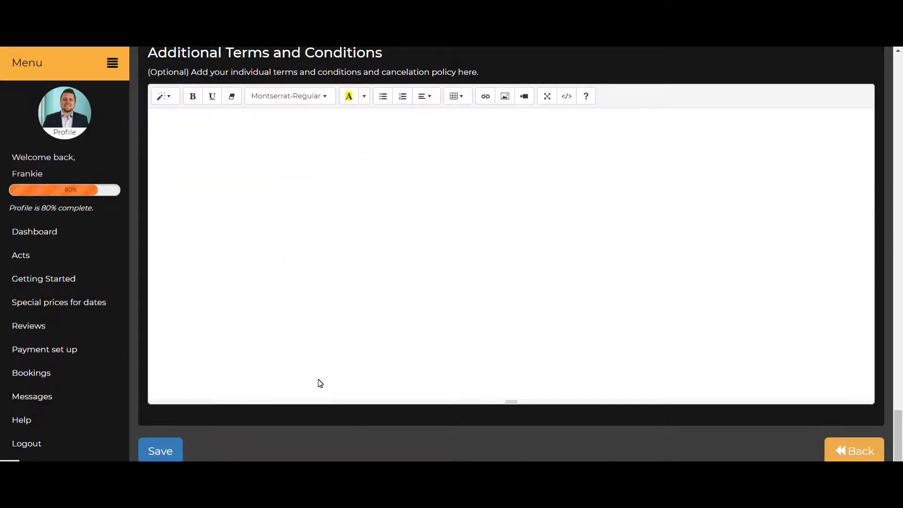
left_click(167, 452)
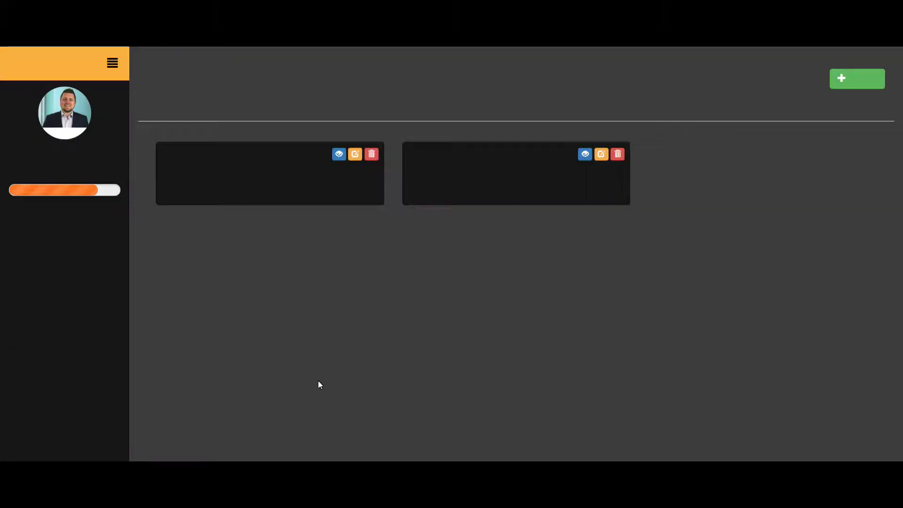
left_click(602, 155)
Step: Add the image files gal1 and gal2 from the Desktop to the act's Images section
scroll(428, 373, "down", 10)
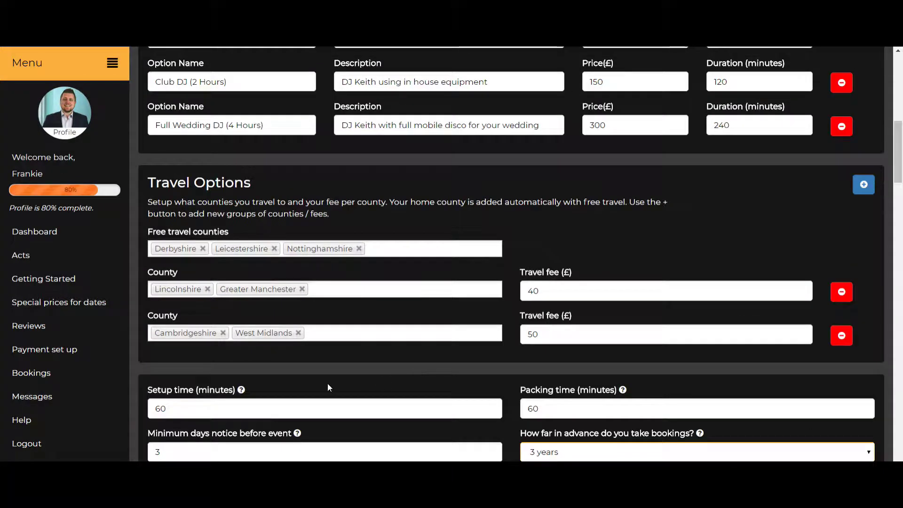
scroll(325, 382, "down", 8)
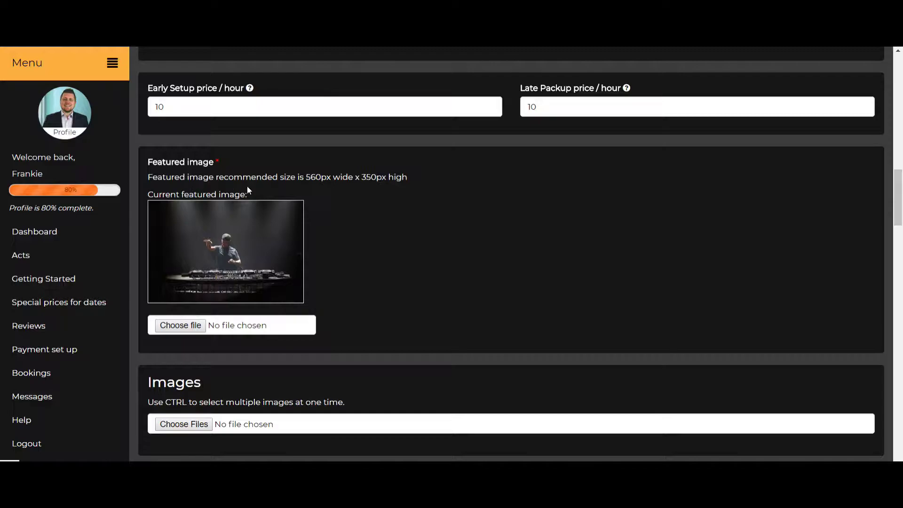
scroll(407, 295, "down", 3)
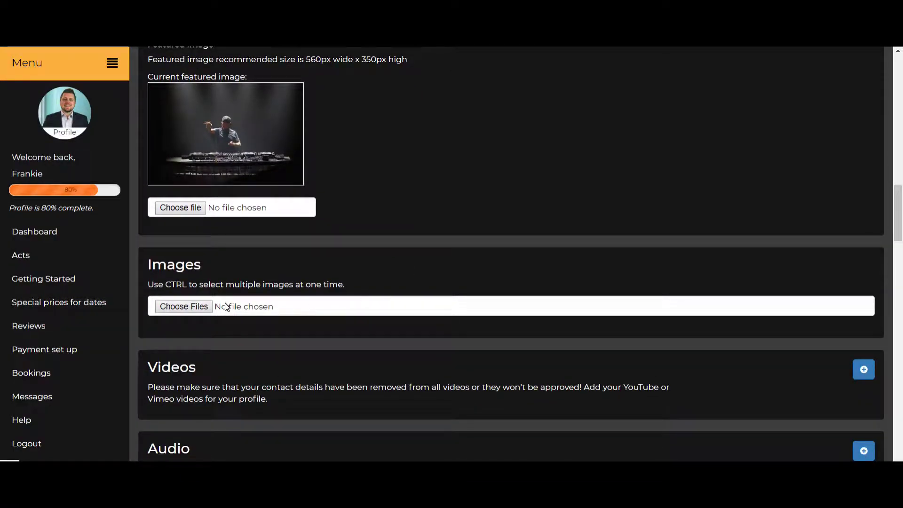
left_click(188, 308)
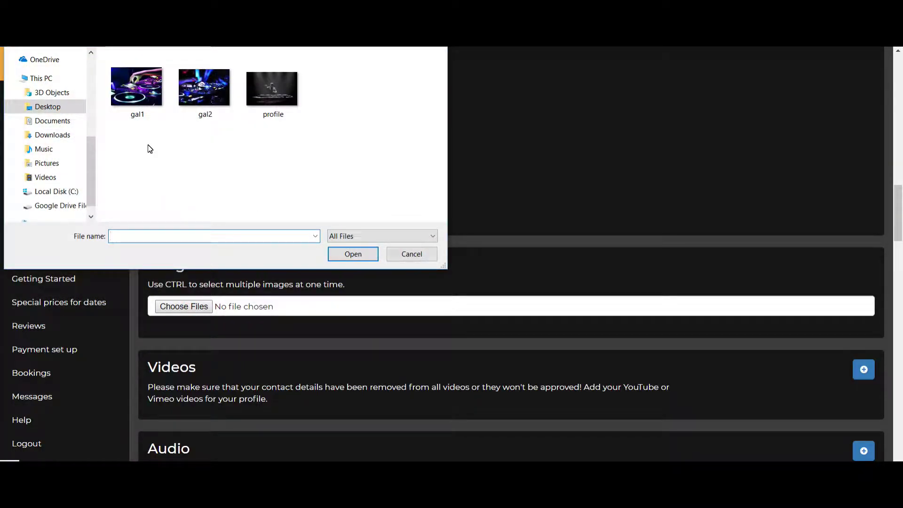
left_click(140, 99)
left_click(204, 89, "ctrl")
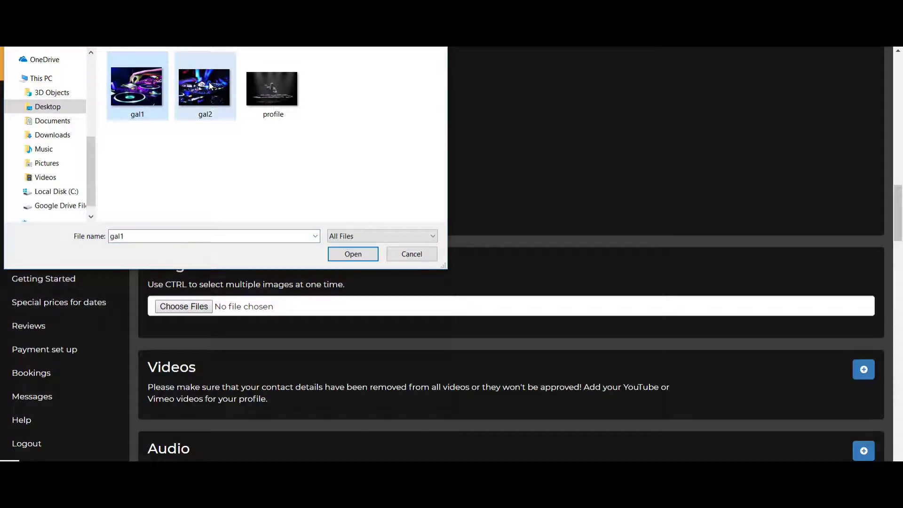
left_click(353, 254)
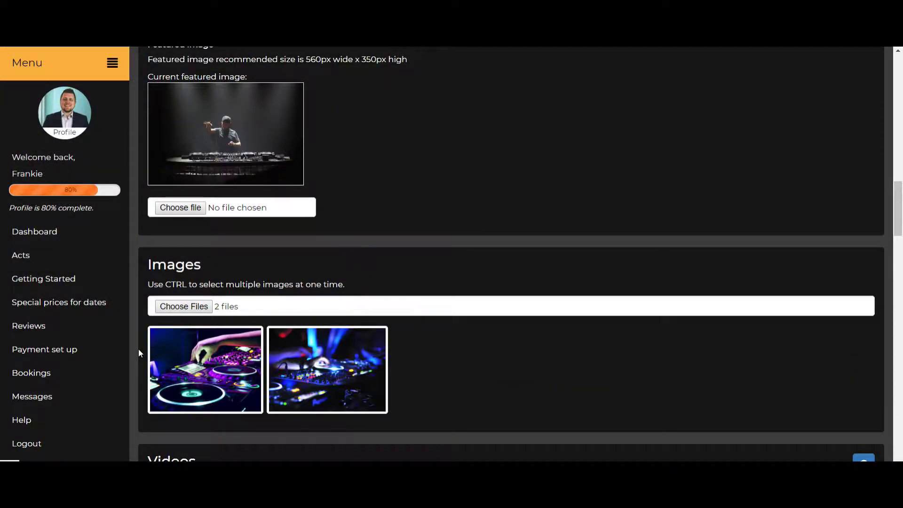
Step: Save the act with its gallery images, and reopen it for editing to check the Images section
scroll(141, 353, "down", 15)
scroll(147, 382, "down", 15)
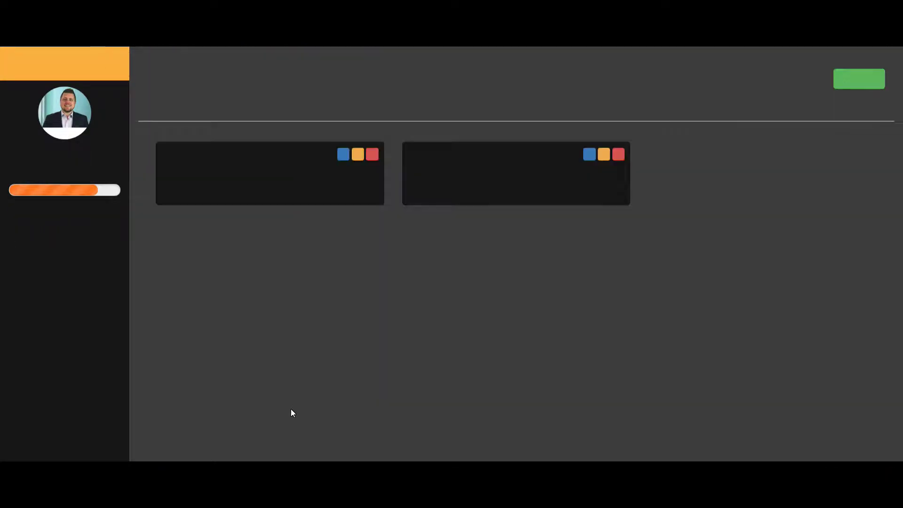
left_click(602, 155)
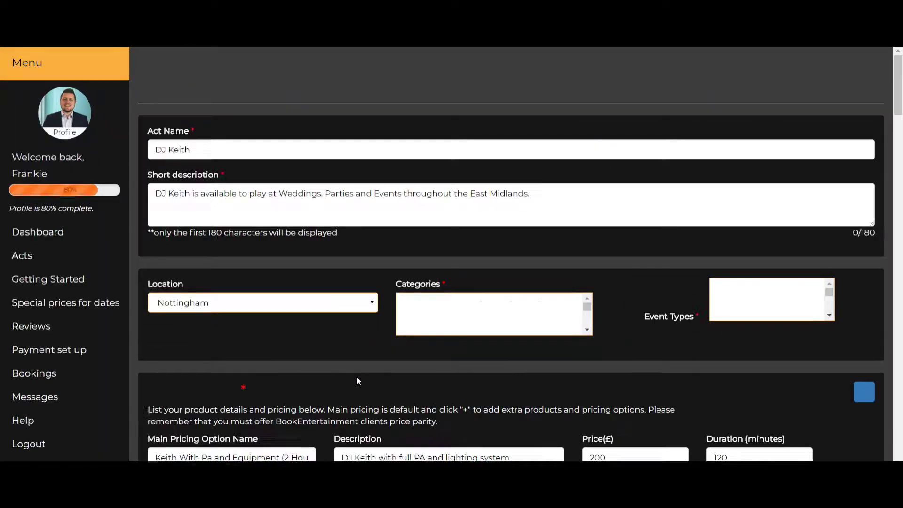
scroll(356, 378, "down", 15)
scroll(276, 354, "down", 4)
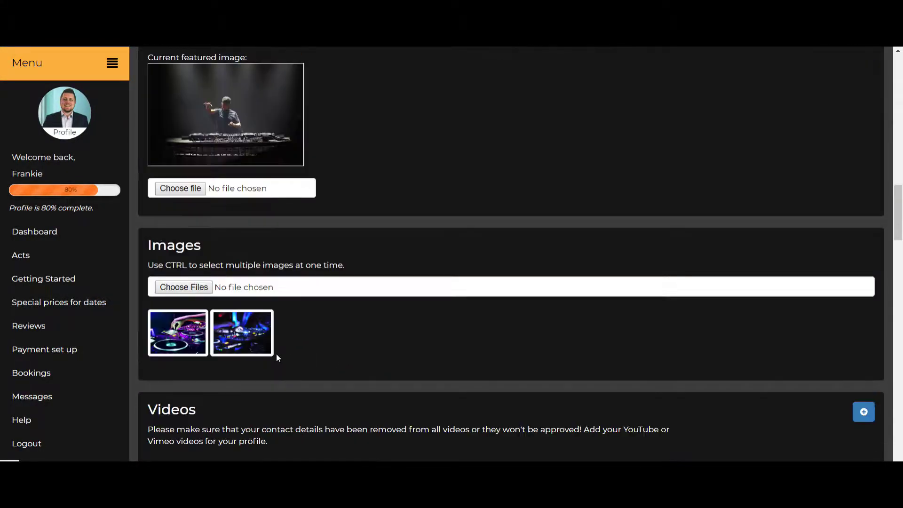
Step: Add a video entry to the act's Videos section, and switch to YouTube to search for "dj frankie"
scroll(269, 371, "down", 4)
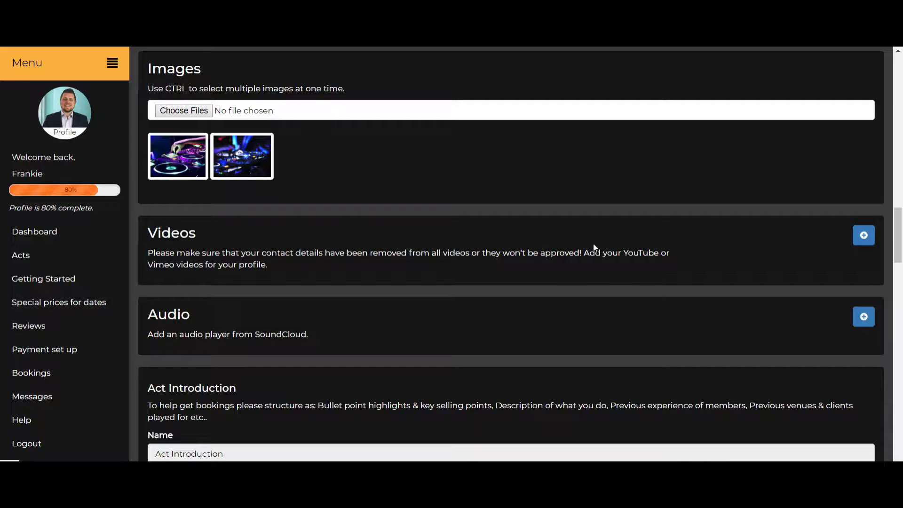
left_click(854, 240)
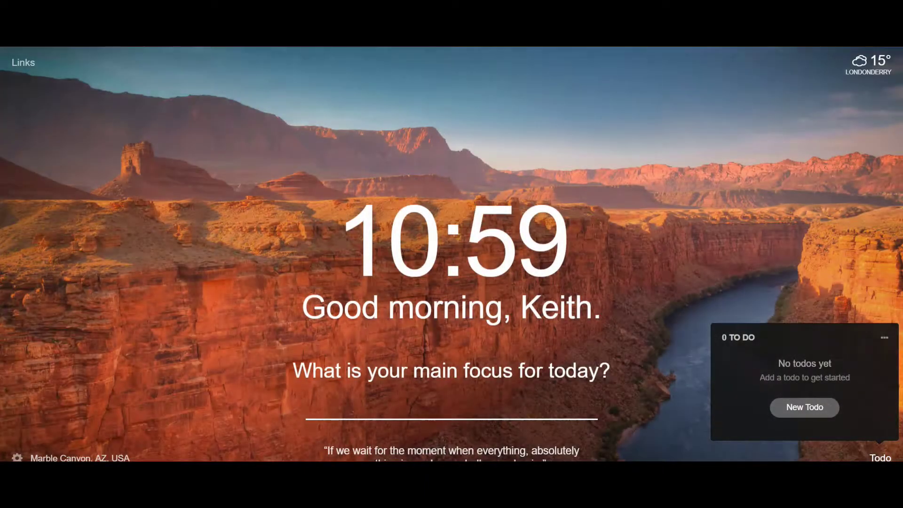
type("you")
key("Return")
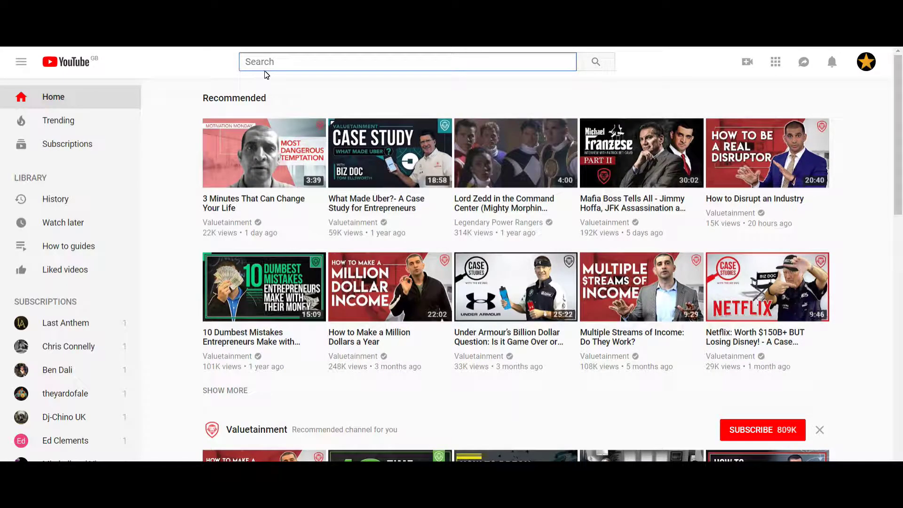
type("dj frankie")
key("Return")
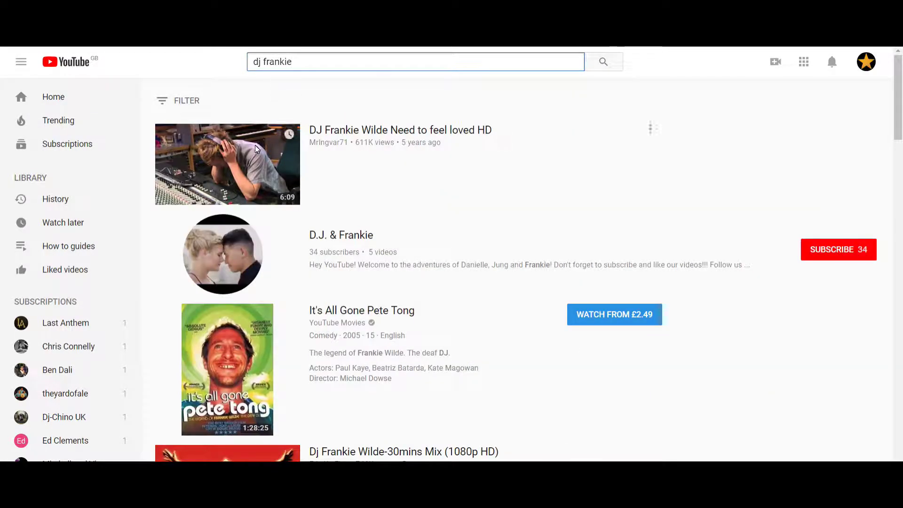
Step: Open the video "DJ Frankie Wilde Need to feel loved HD", pause it and copy its video URL
left_click(258, 147)
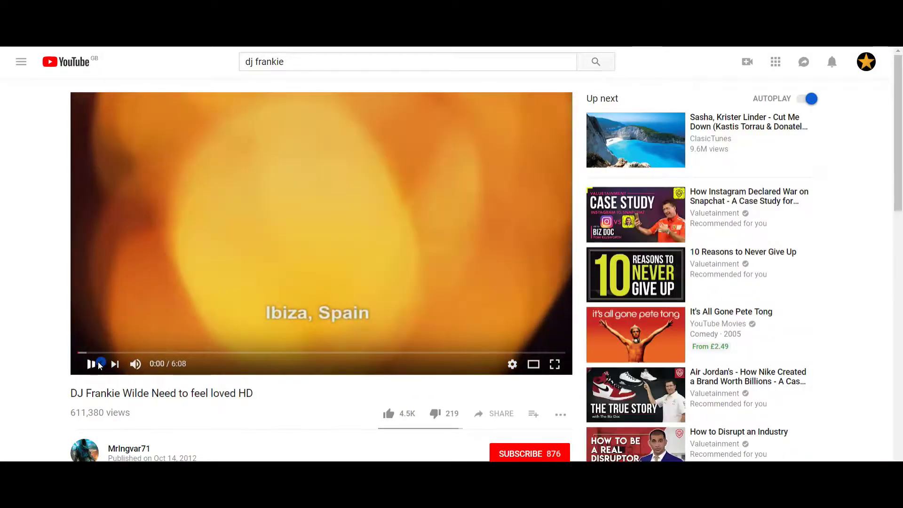
left_click(99, 365)
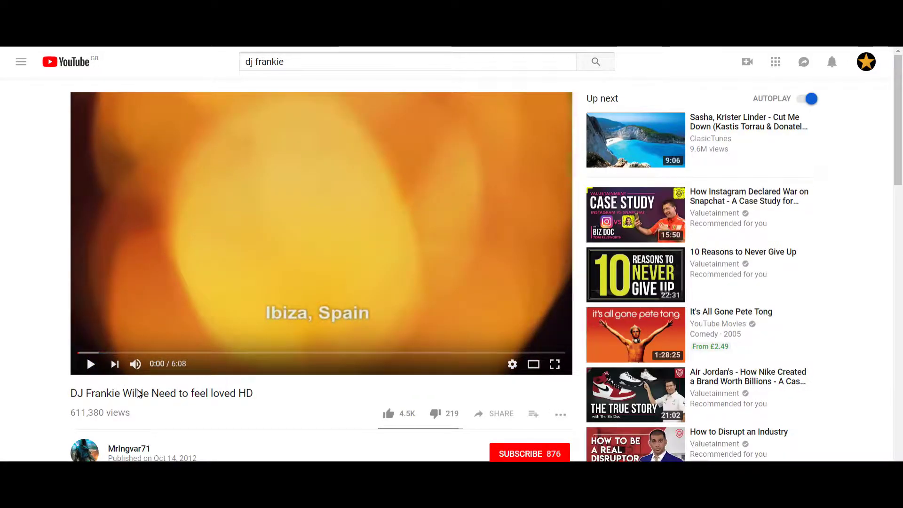
right_click(341, 216)
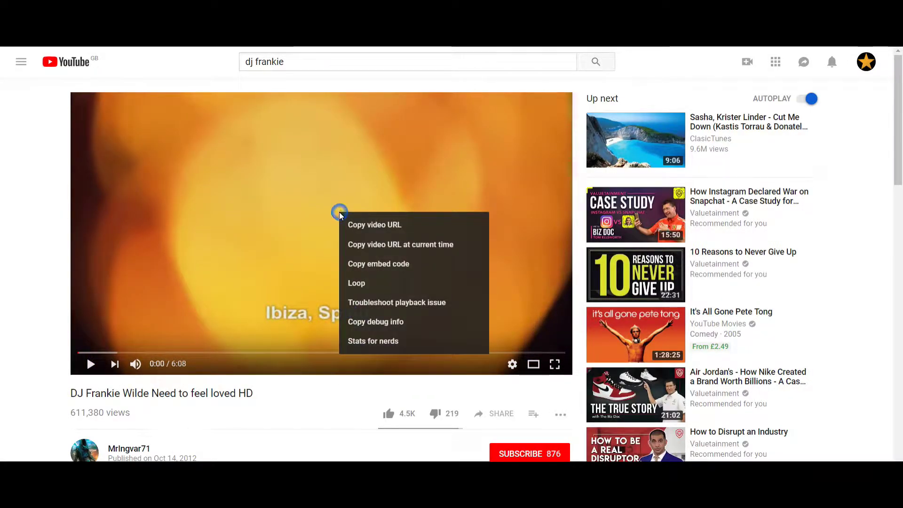
left_click(379, 226)
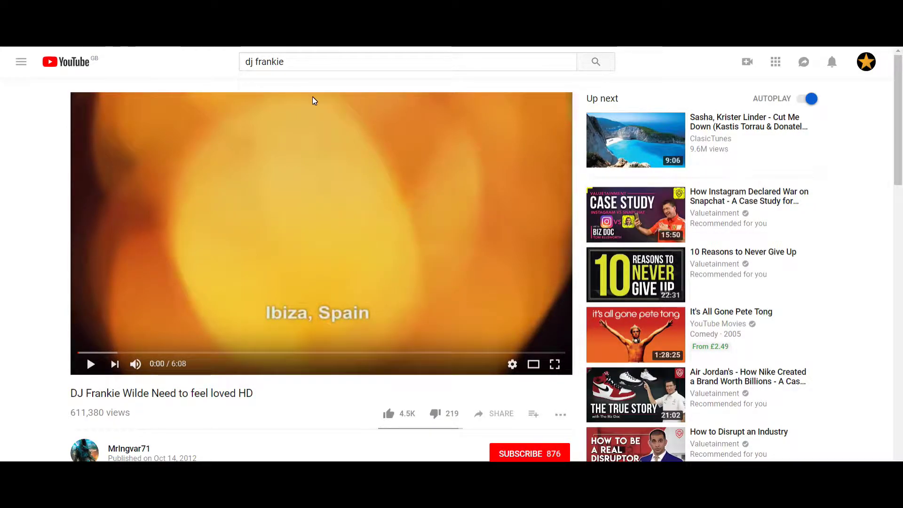
Step: Switch back to the act form and paste the copied link as the video's URL, with Youtube as source
key("alt+Tab")
left_click(276, 301)
key("ctrl+v")
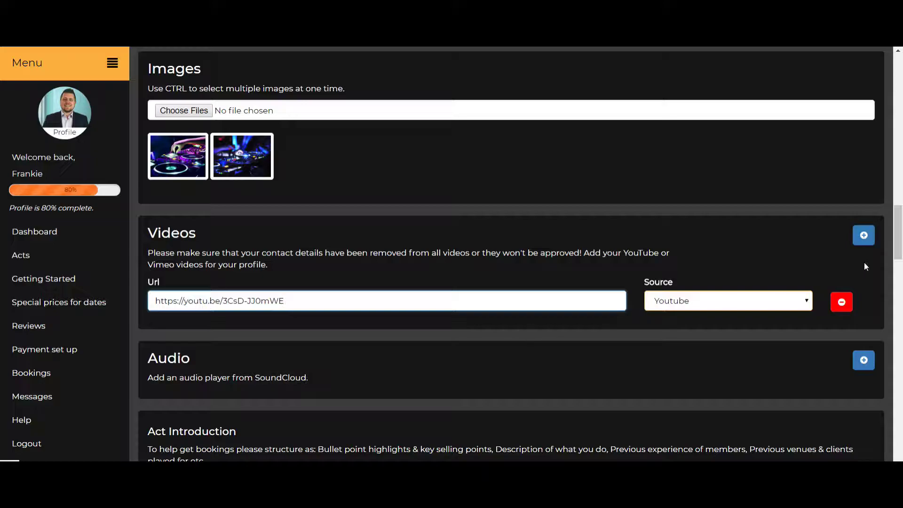
left_click(757, 303)
left_click(757, 311)
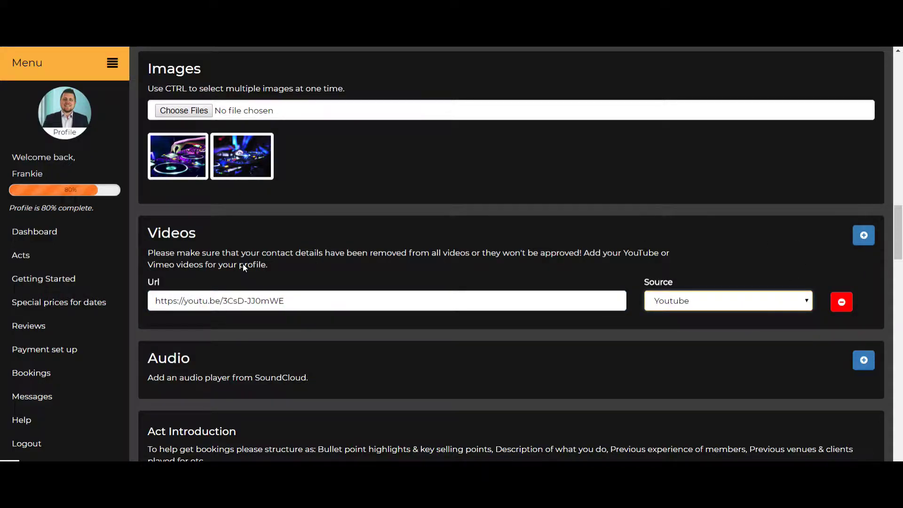
Step: Switch to SoundCloud and search for "dj frankie" to find a track for the act's Audio section
scroll(245, 314, "down", 1)
scroll(245, 315, "down", 1)
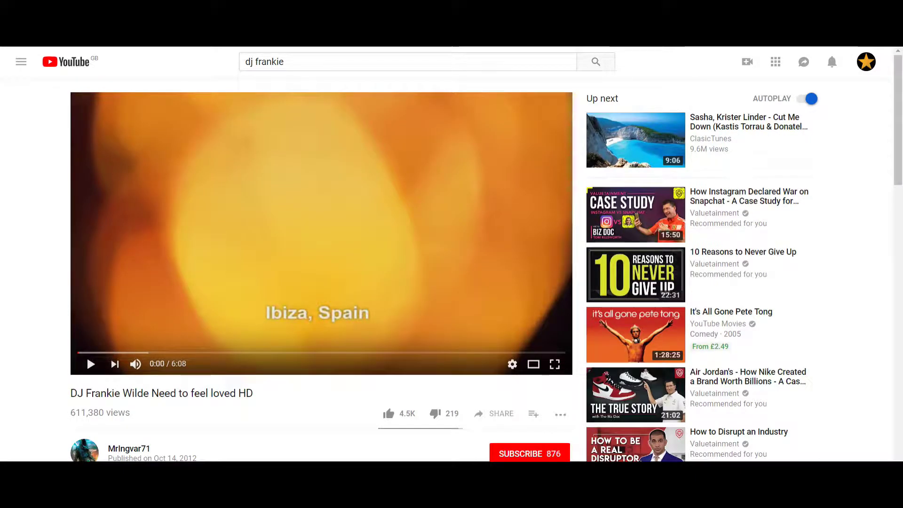
type("frankie wildesoundc")
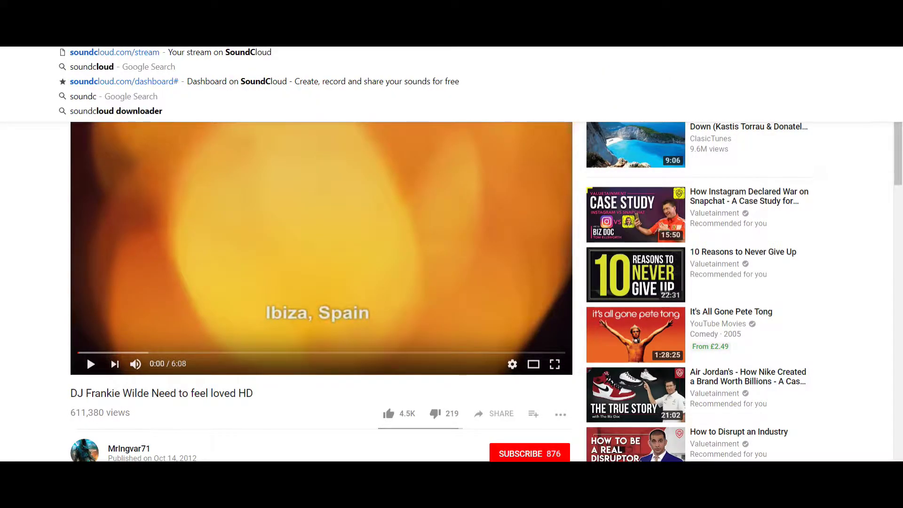
key("Return")
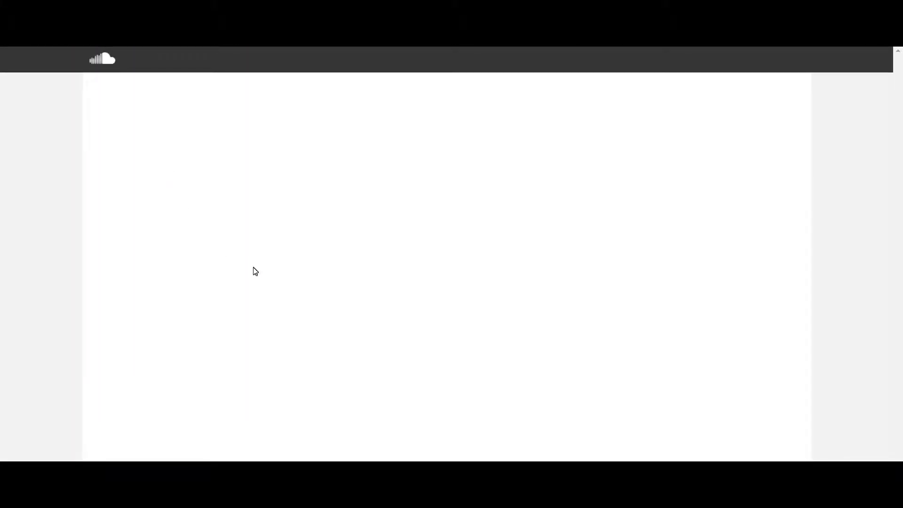
left_click(312, 60)
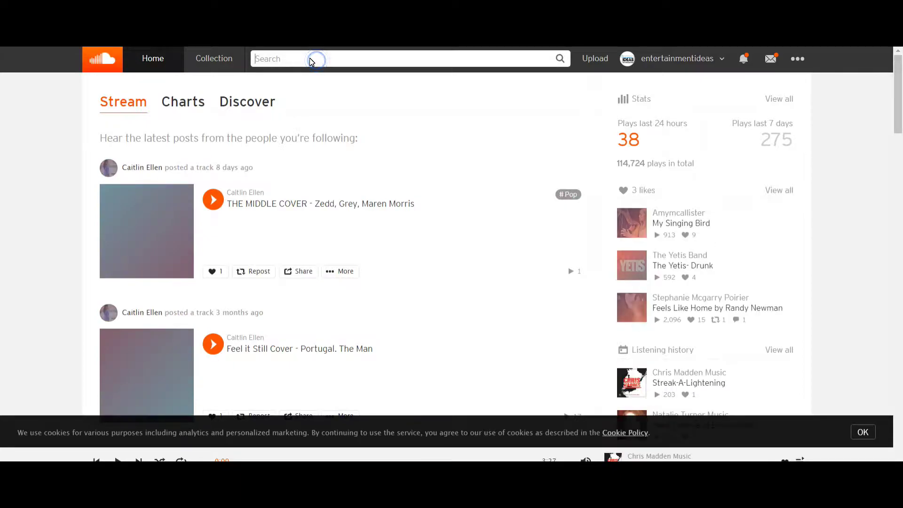
type("dj frankie")
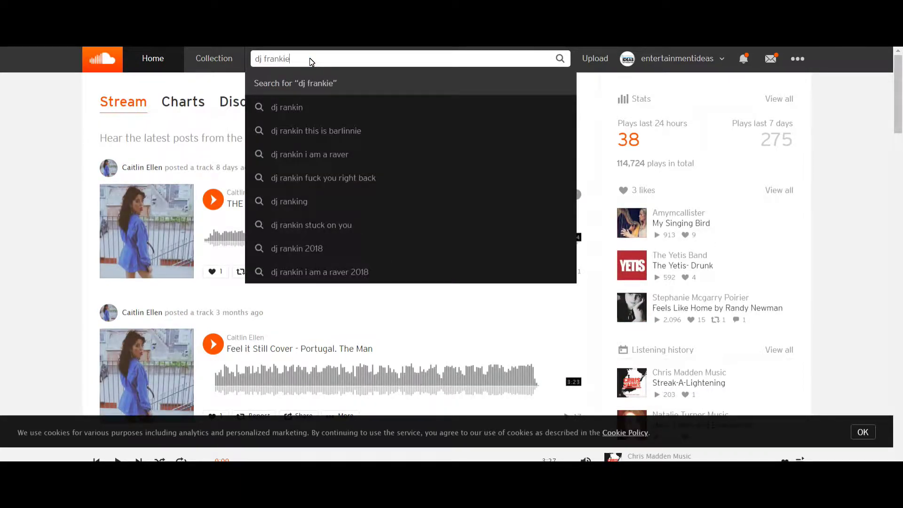
key("Return")
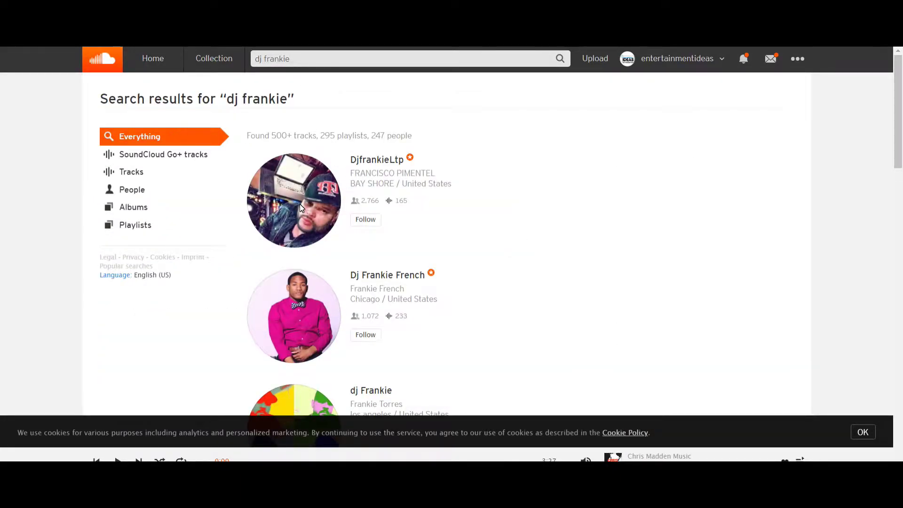
Step: Open the DjfrankieLtp profile and copy the share link of the track "Are You Ready To Party? Vol.2"
left_click(301, 207)
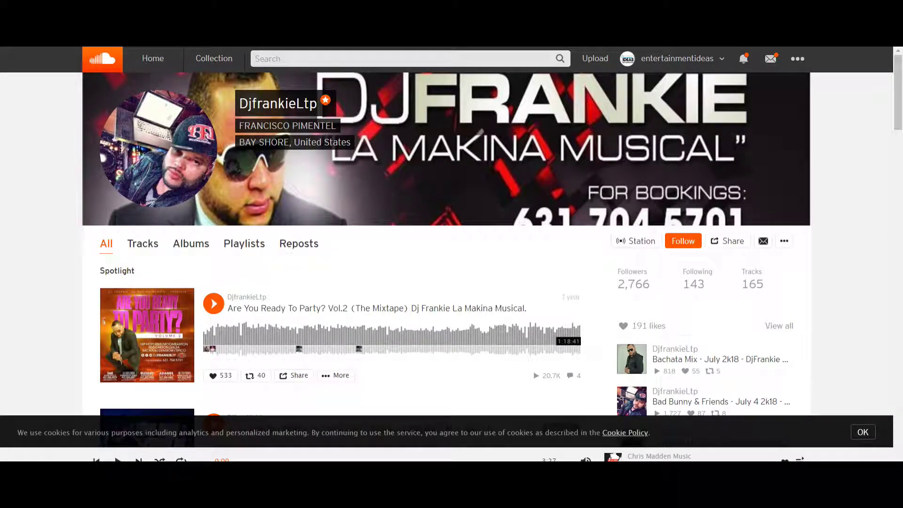
scroll(254, 332, "down", 2)
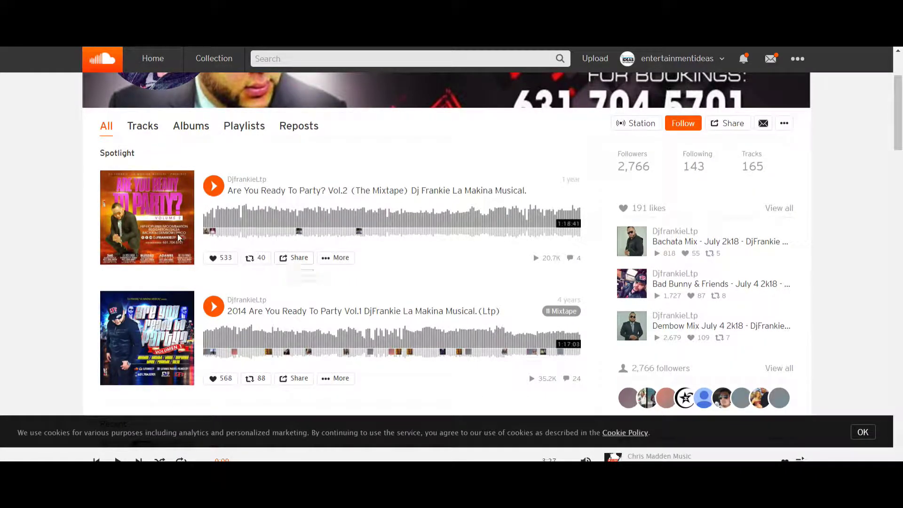
left_click(296, 258)
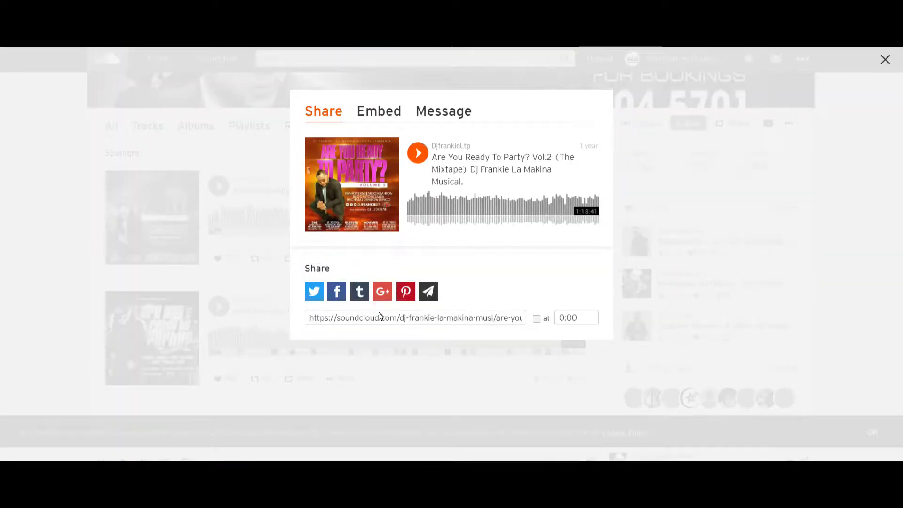
left_click(355, 318)
right_click(356, 320)
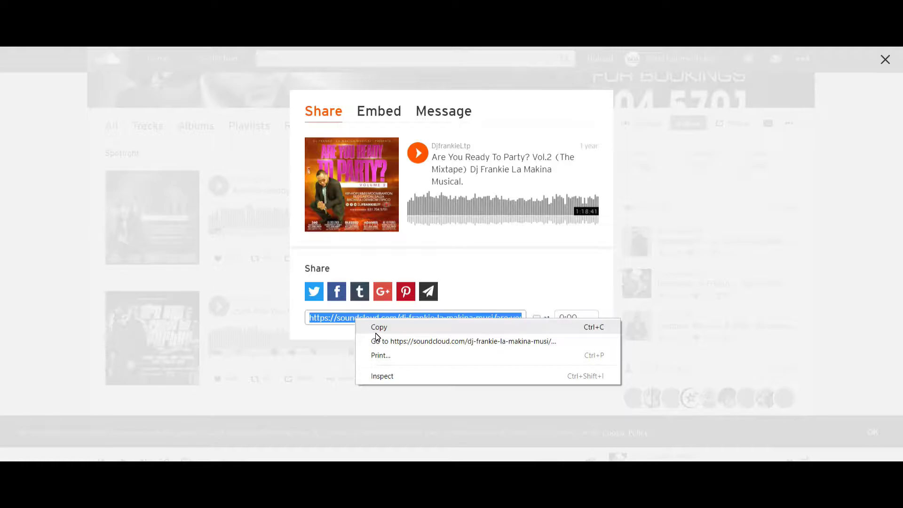
left_click(379, 328)
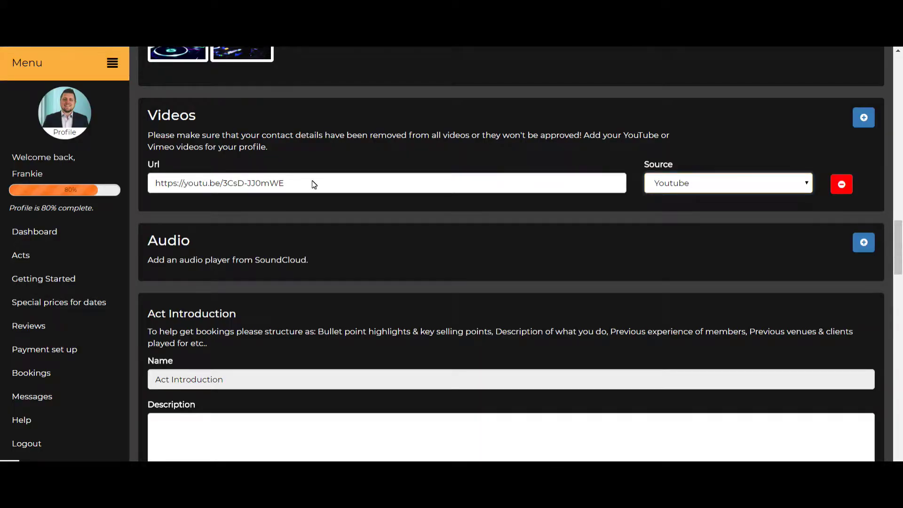
Step: Add an audio entry to the act and paste the copied track link as its URL, with Sound cloud as source
left_click(863, 243)
left_click(272, 296)
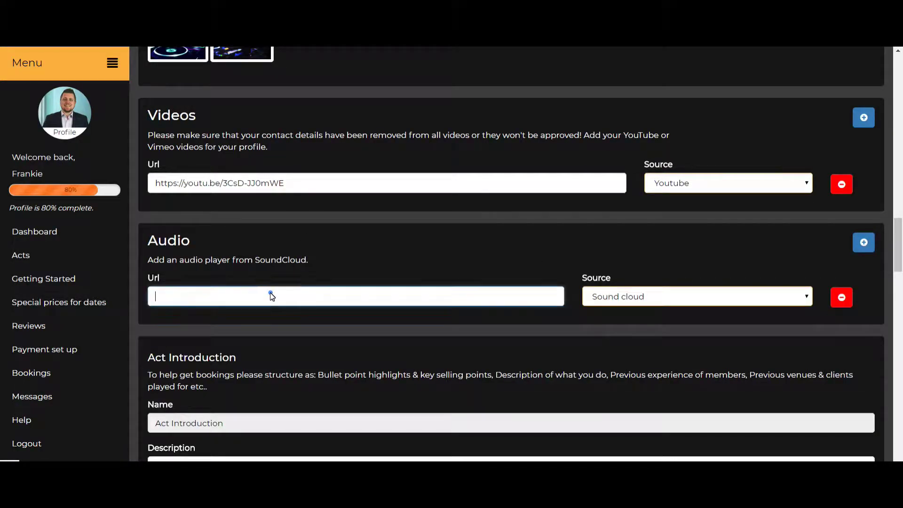
key("ctrl+v")
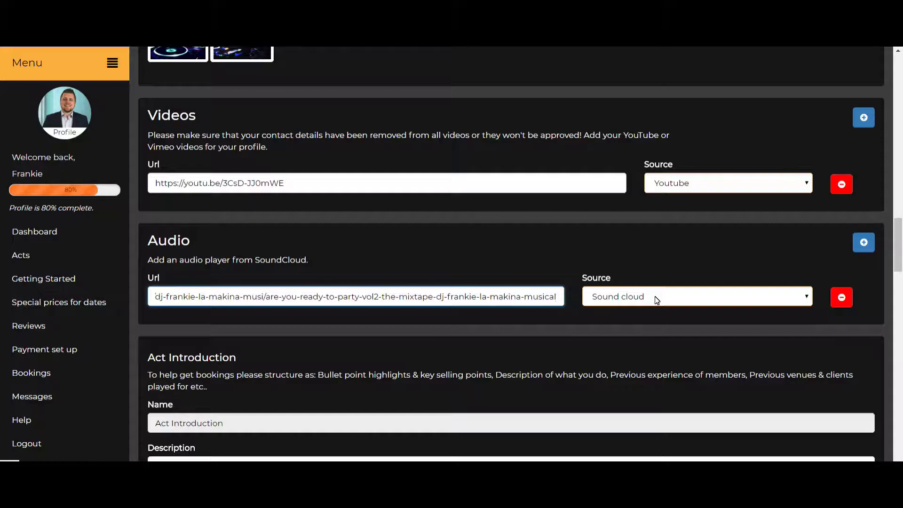
Step: Start the Act Introduction description with the bullet line "- DJ with 10 years experience"
scroll(655, 300, "down", 4)
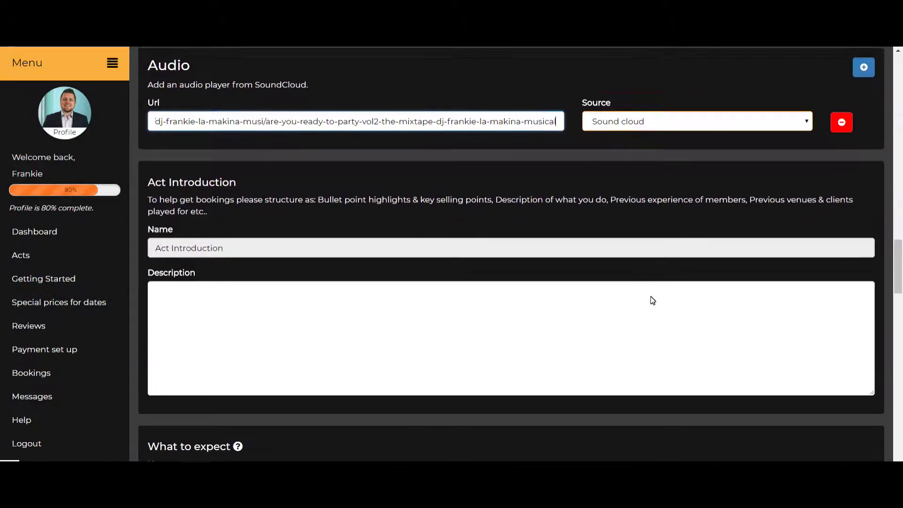
left_click(241, 319)
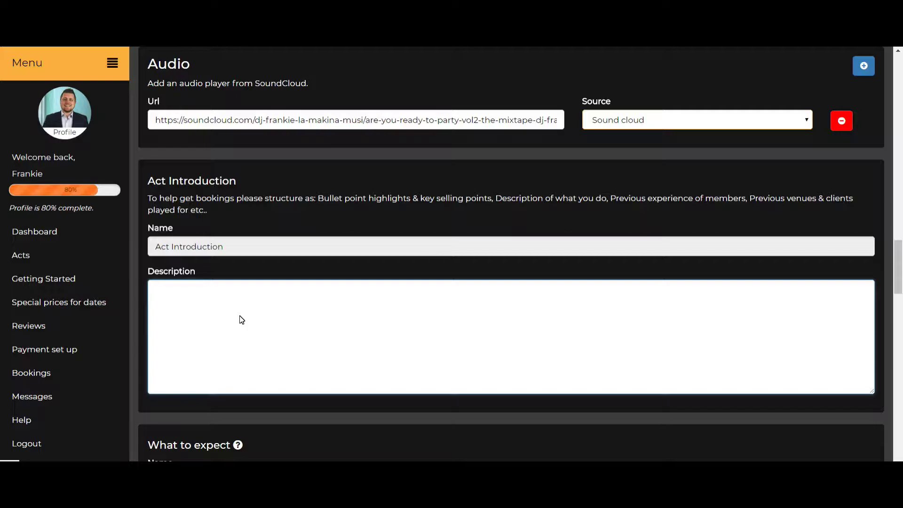
type("-")
type("DJ WITH")
key("BackSpace")
key("BackSpace")
key("BackSpace")
key("BackSpace")
key("BackSpace")
type("with 10 yeas")
key("BackSpace")
key("BackSpace")
key("BackSpace")
type("ars experience")
key("Return")
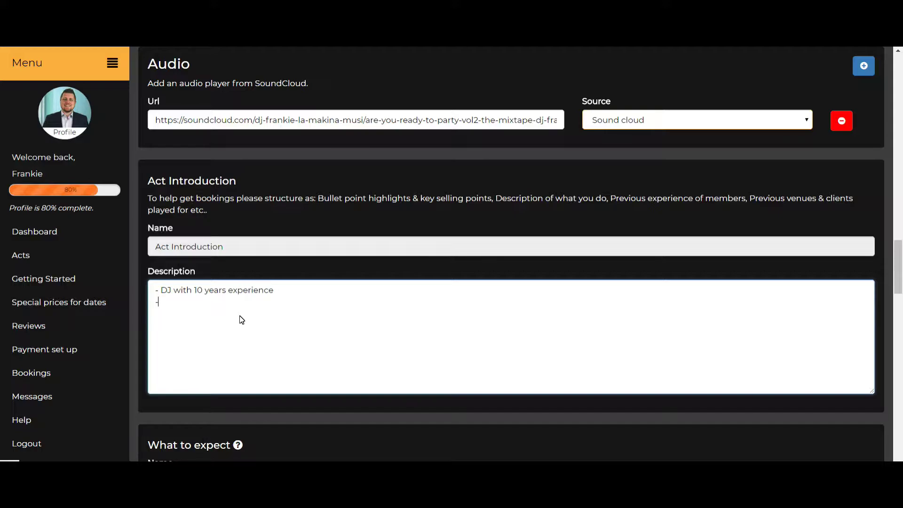
Step: Add the introduction bullets "- Full mobile disco setup", "- We also have lasers!" and "- Will pack your dance floor!"
type("- Full mobi")
type("le disco")
type(" setup ")
type("- We a")
type("lso hav")
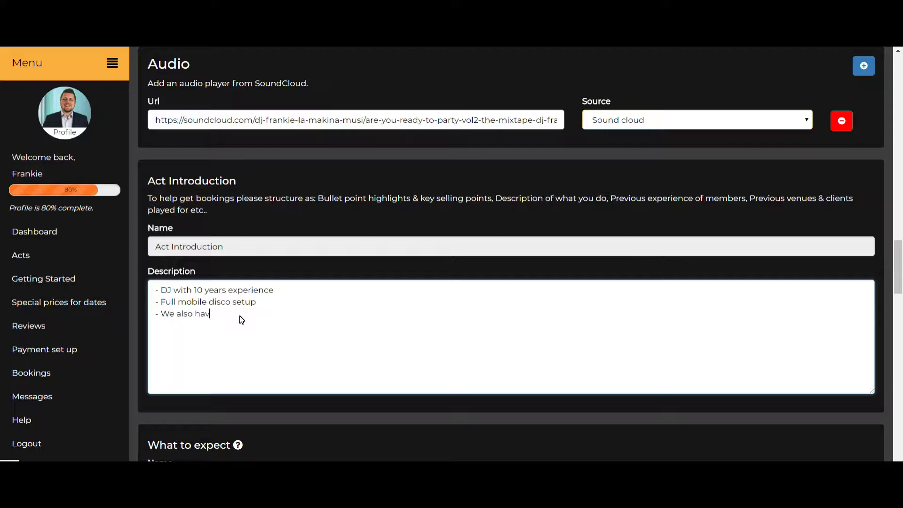
type("e lasers")
type("-")
type(" Will pack your")
type(" dan")
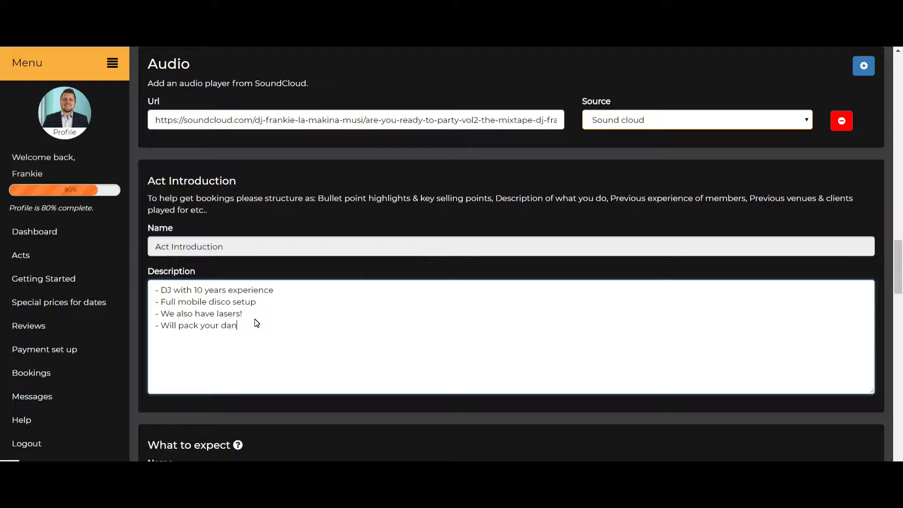
type("ce floor!")
Step: Enter "Expect to be mildly amused!" as the What to expect description, fixing the misspelled word with the spelling suggestion
scroll(259, 325, "down", 1)
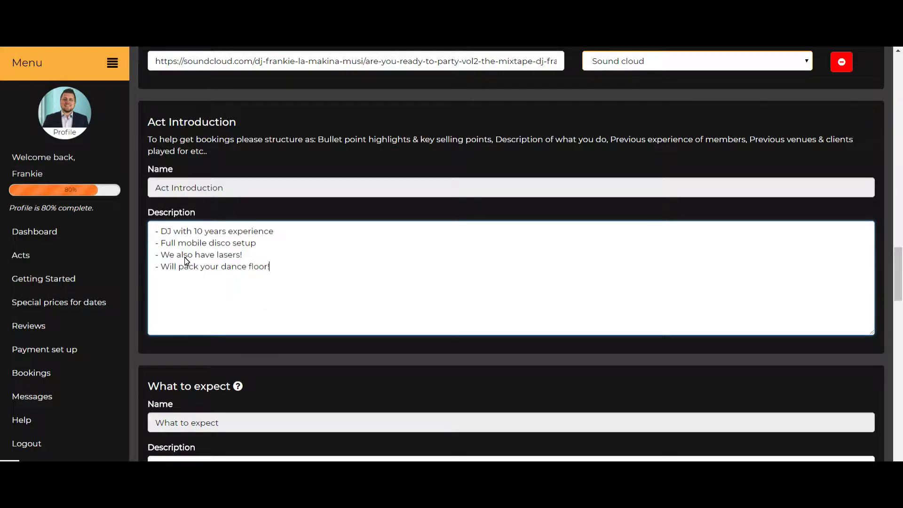
scroll(249, 280, "down", 1)
scroll(250, 278, "down", 2)
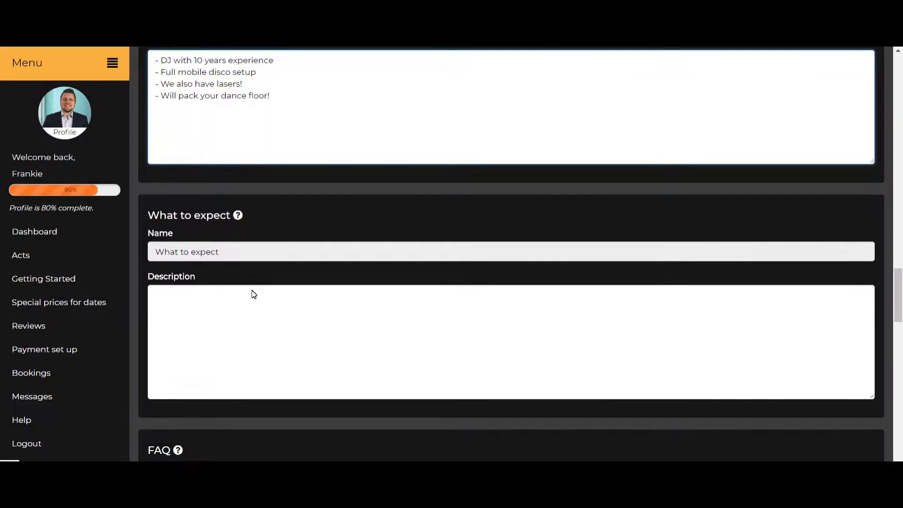
left_click(175, 319)
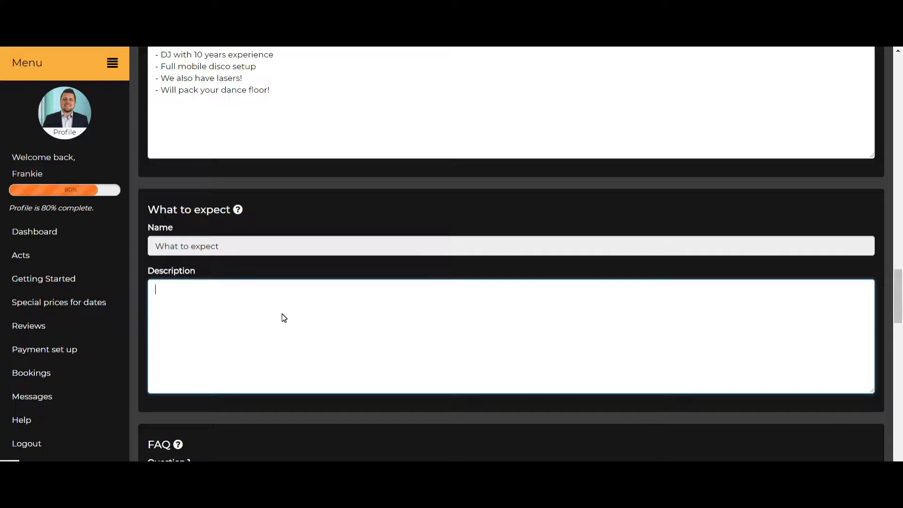
type("Expect to be mildy amused!")
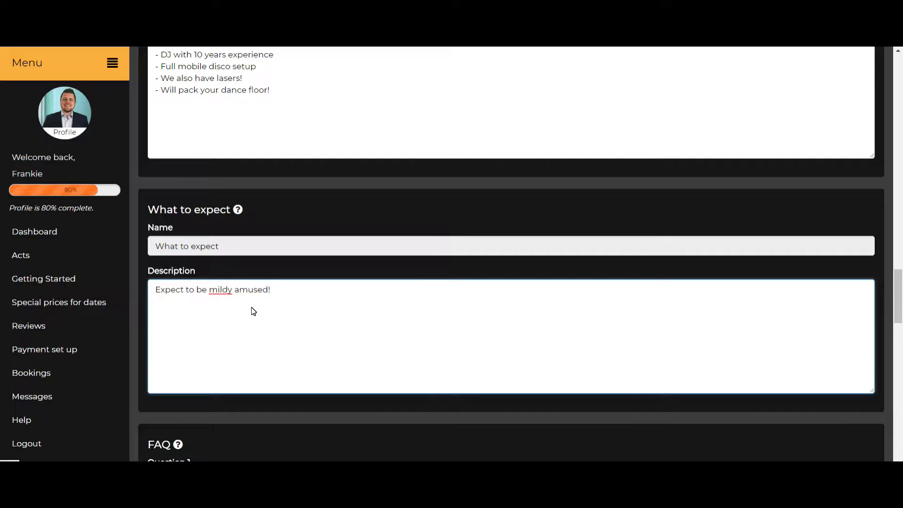
right_click(223, 292)
left_click(235, 301)
left_click(316, 300)
Step: Answer the FAQ question "How long does setup take?" with "Usually 1 hour"
scroll(259, 338, "down", 1)
scroll(258, 337, "down", 3)
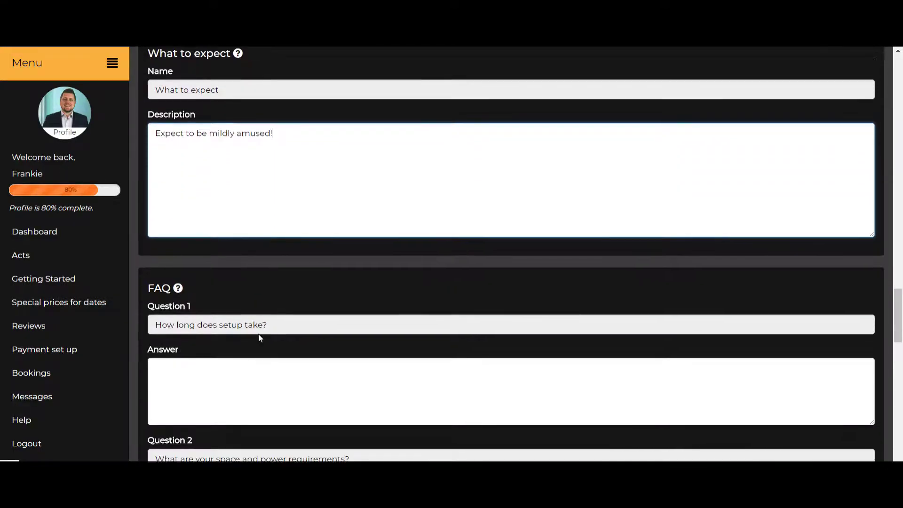
scroll(200, 301, "down", 1)
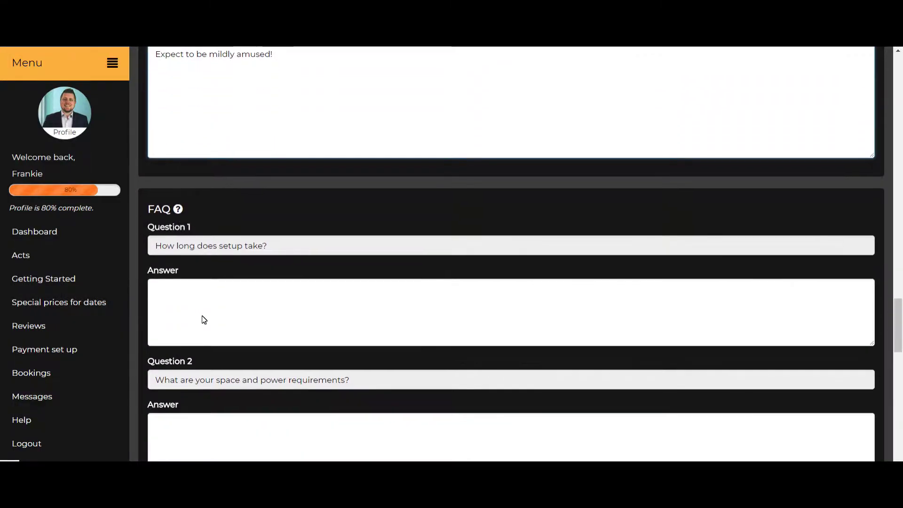
scroll(198, 292, "down", 1)
left_click(216, 237)
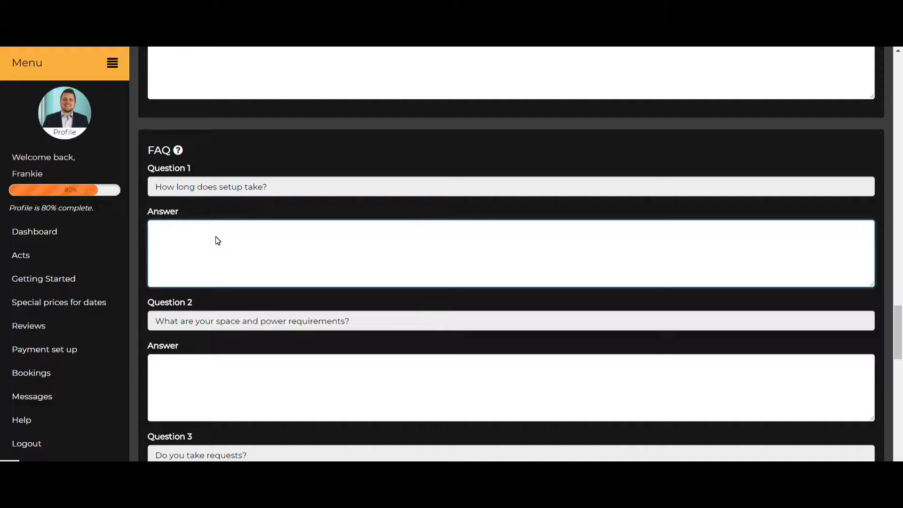
type("Usually 1 hopu")
key("BackSpace")
key("BackSpace")
type("ur")
Step: Answer the space and power question with "I need 6 ft of floor space and 1 socket." and "I do not work with sound limiters!", correcting the spelling
scroll(218, 240, "down", 3)
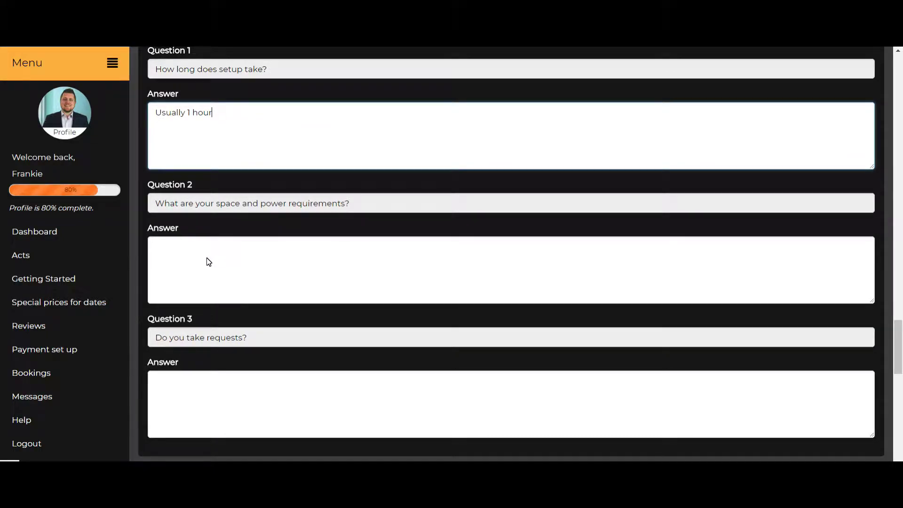
left_click(207, 259)
type("I")
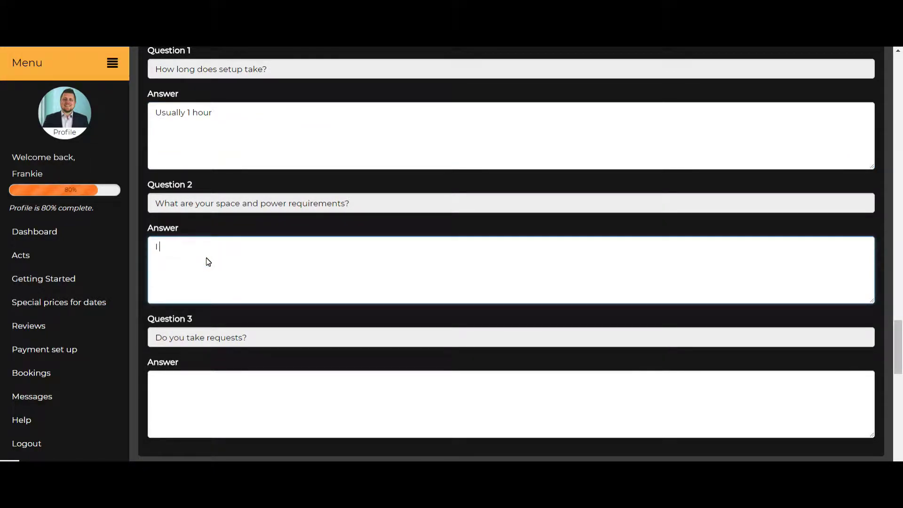
type(" need 6 ft of floor space and ")
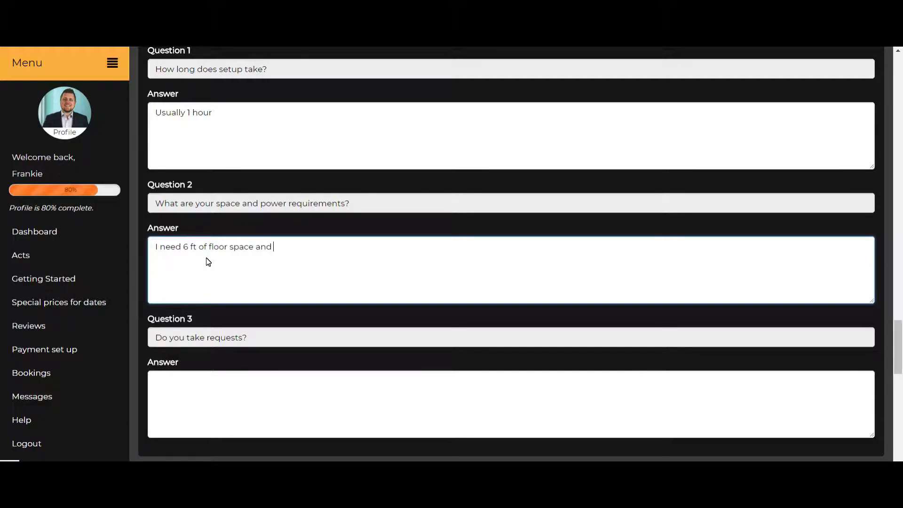
type("1 scoket.")
key("Return")
type("I do not work with soun")
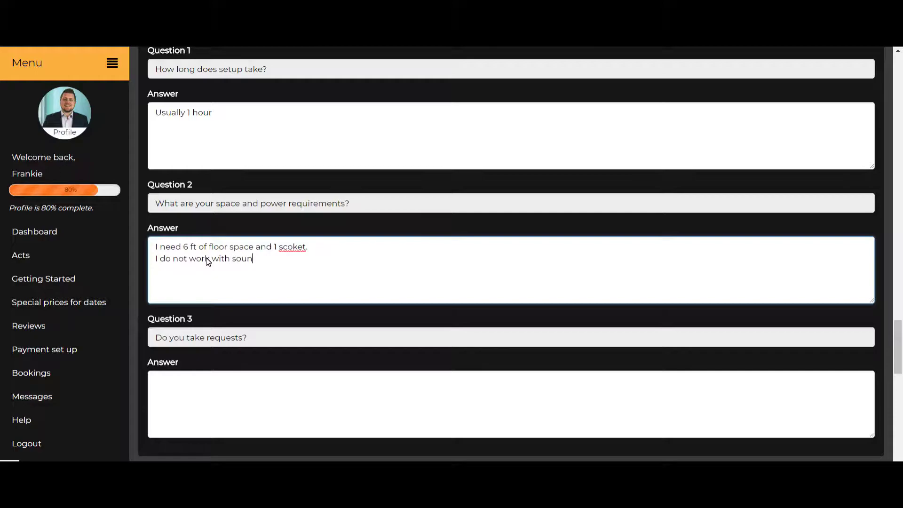
type("d limiters!")
right_click(281, 245)
left_click(309, 254)
Step: Answer the FAQ question "Do you take requests?" with "Of course!"
scroll(277, 304, "down", 3)
left_click(188, 292)
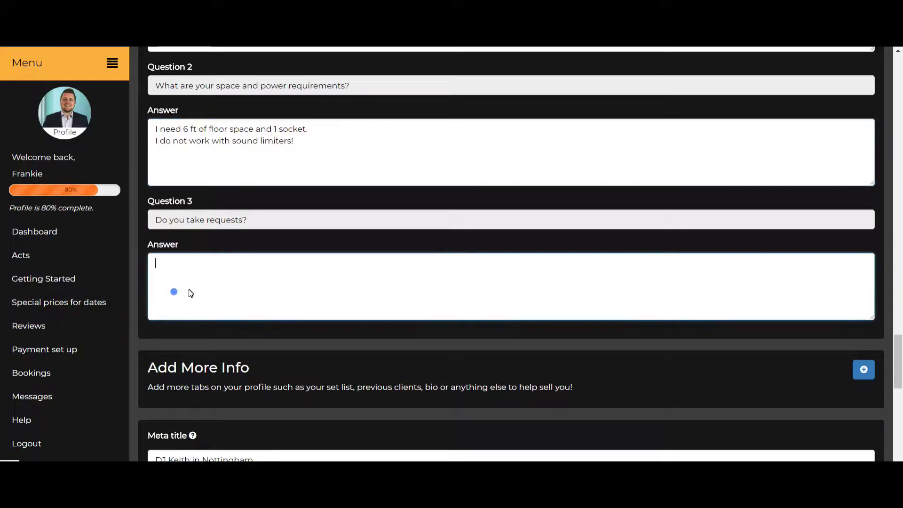
type("Of course!")
Step: Add an extra info section named "Set list" with the description lines "- Song 1", "- Song 2" and "- Song 3"
scroll(231, 280, "down", 3)
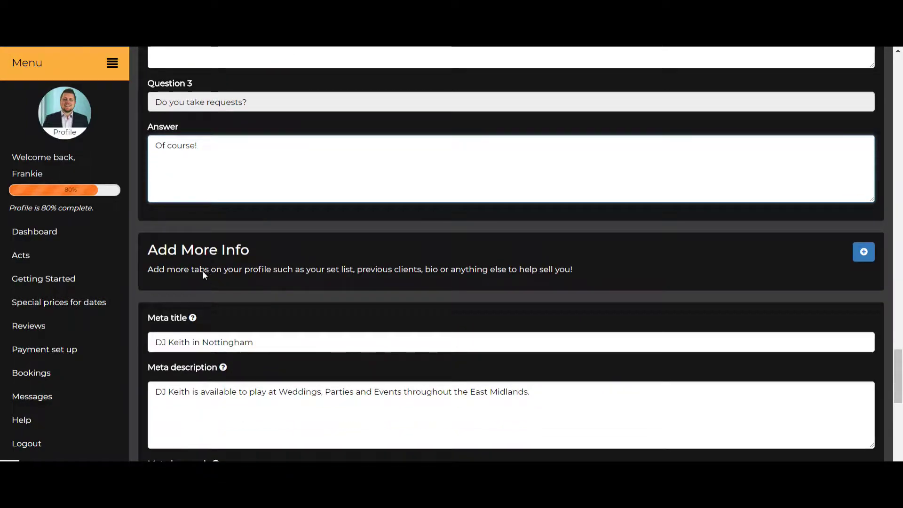
left_click(859, 253)
scroll(267, 343, "down", 1)
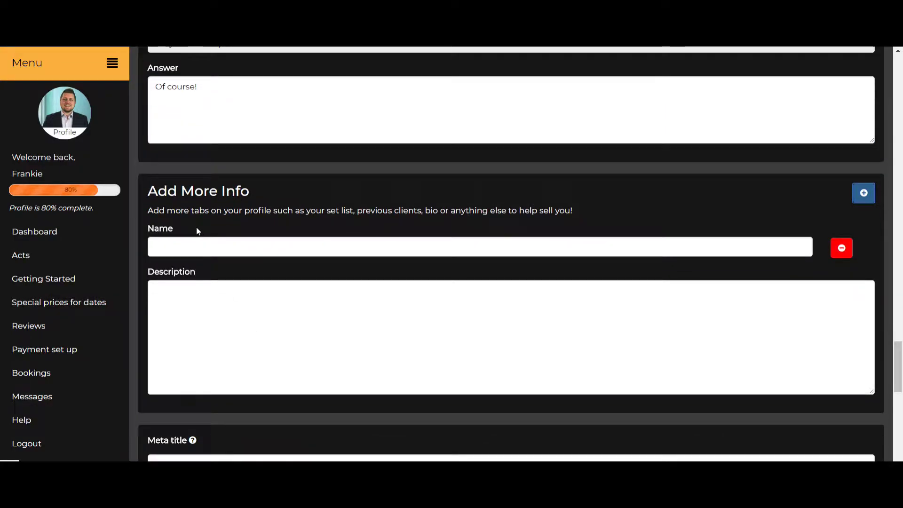
left_click(244, 250)
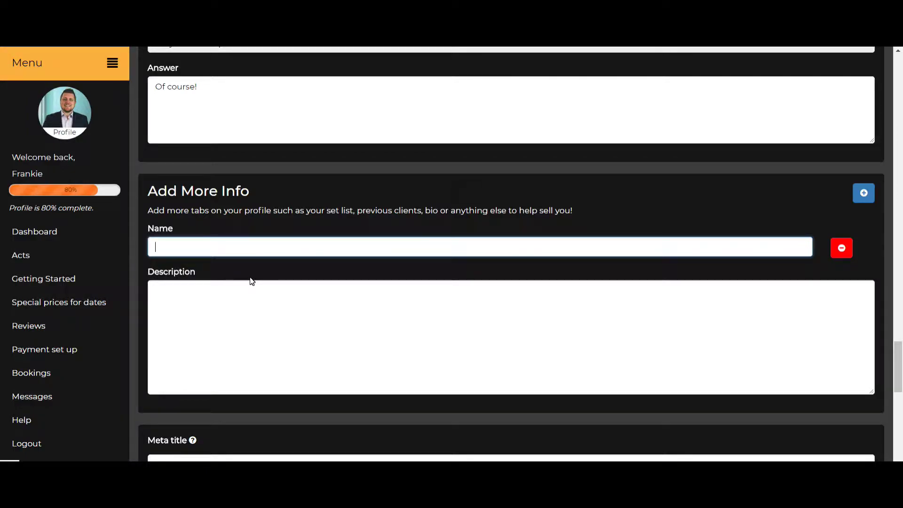
type("Set list")
left_click(191, 291)
type("- Song 1")
key("Return")
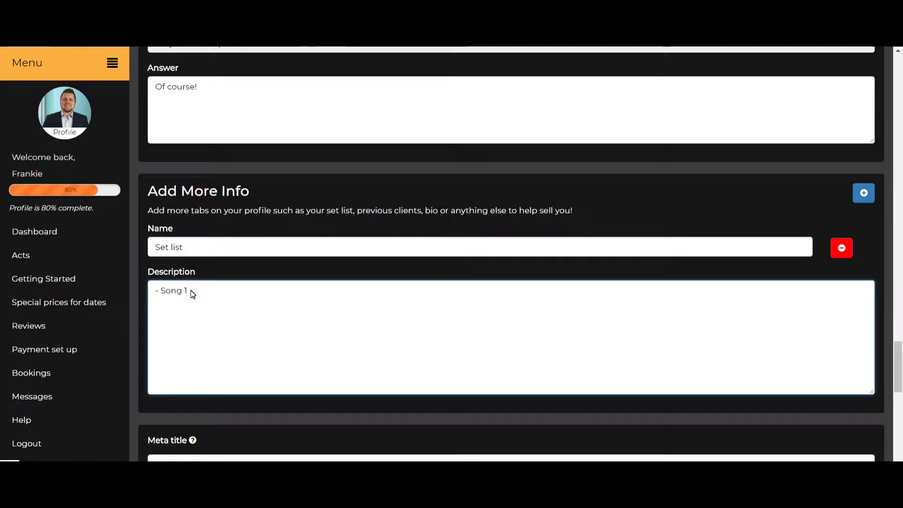
type("- Song 2 ")
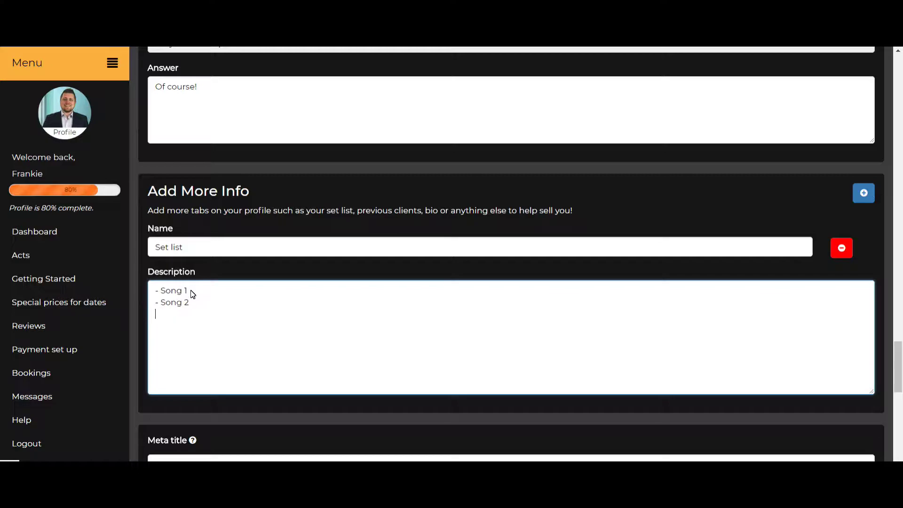
type("- Song 3")
Step: Insert "Nottingham, Derby and" before "the East Midlands" in the meta description
scroll(320, 292, "down", 1)
scroll(320, 292, "down", 3)
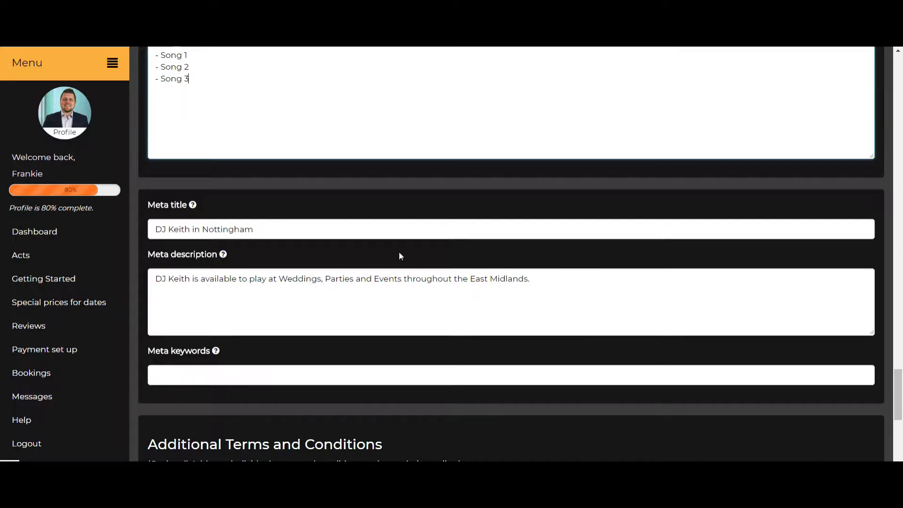
left_click(193, 229)
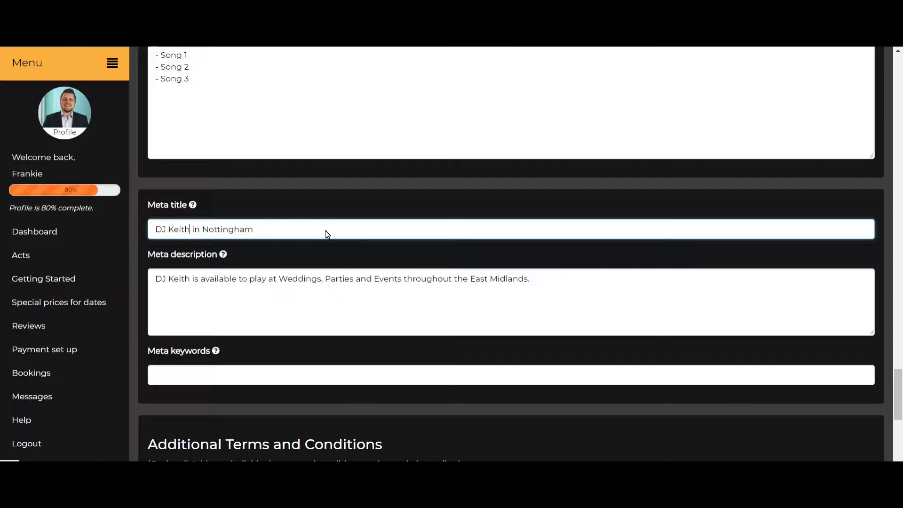
left_click(243, 277)
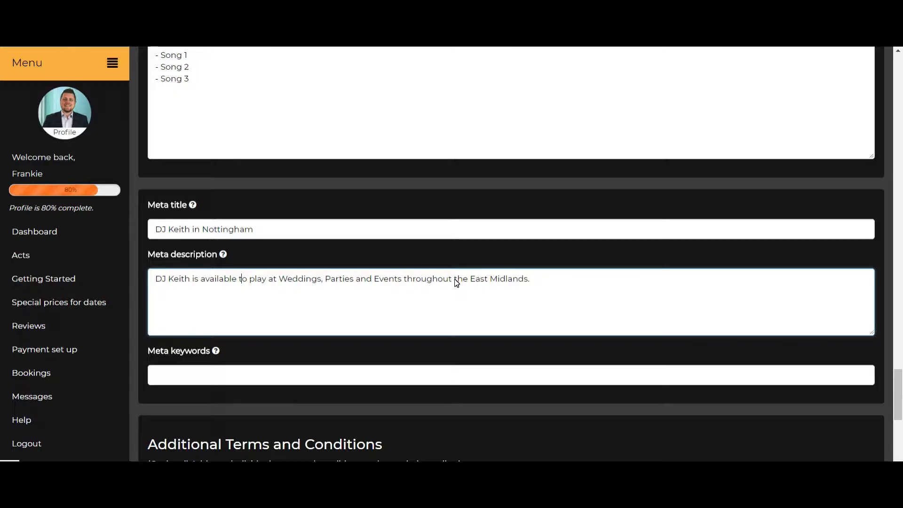
type("Nottingham ")
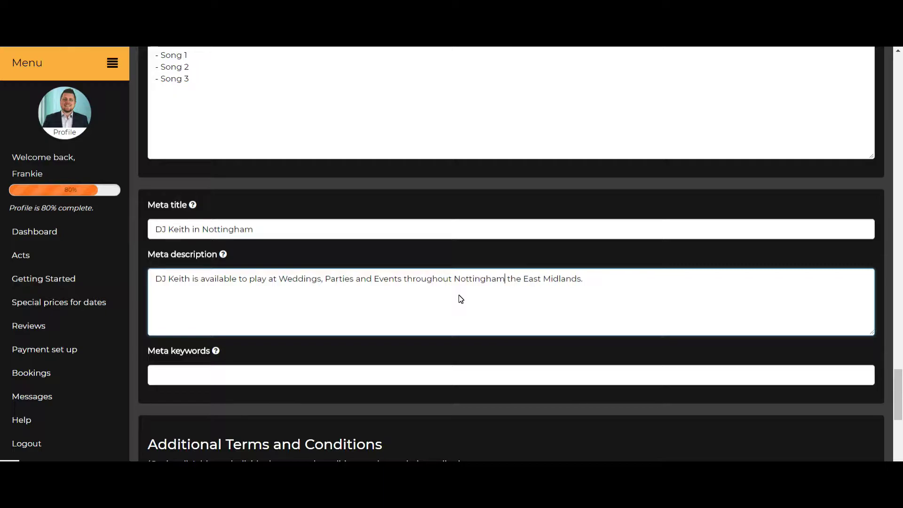
type(", Derby")
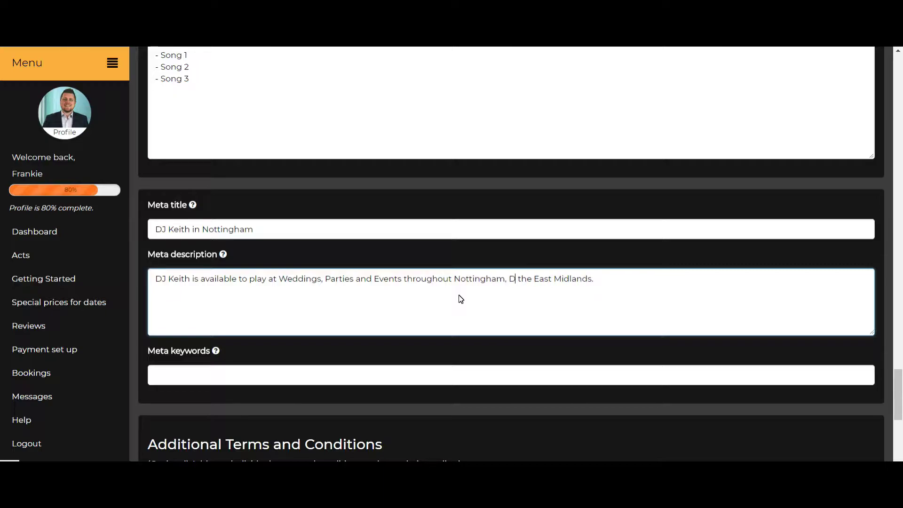
type(" and")
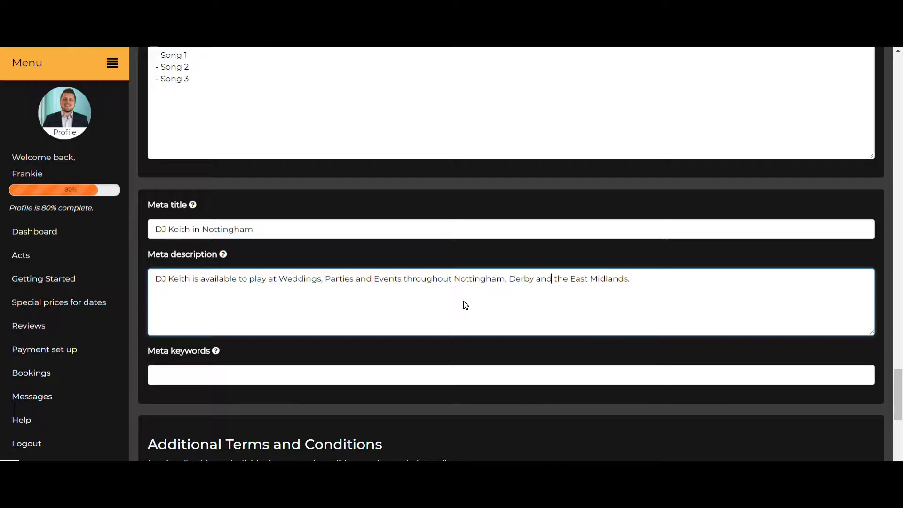
Step: Enter the meta keywords "dj nottingham, wedding dj, party dj, dj derby"
scroll(248, 315, "down", 1)
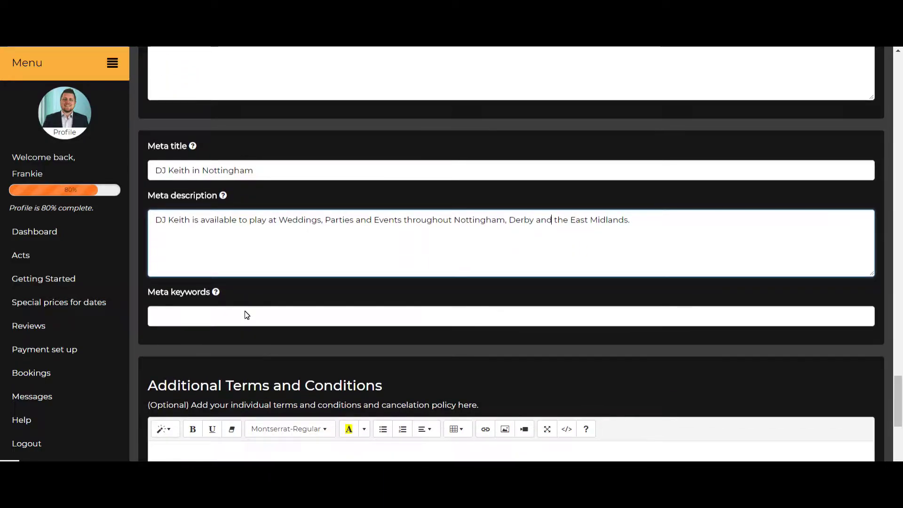
left_click(204, 319)
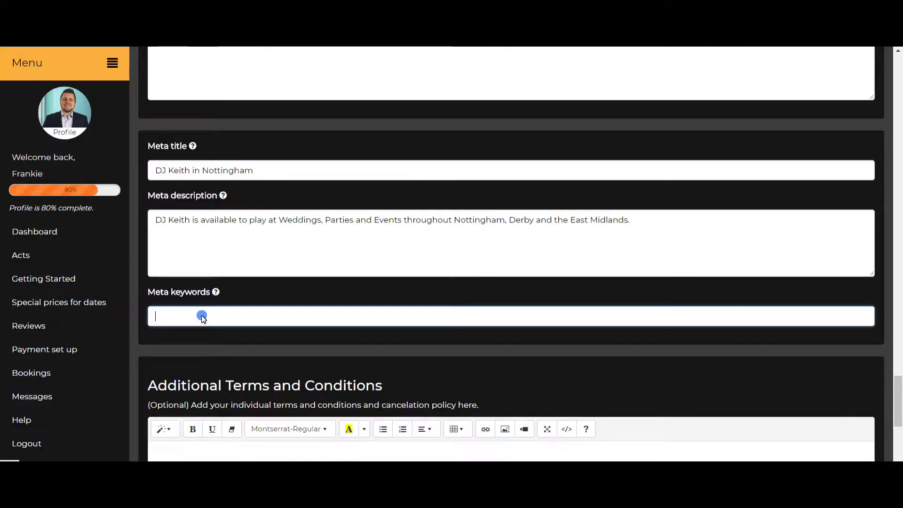
type("dj no")
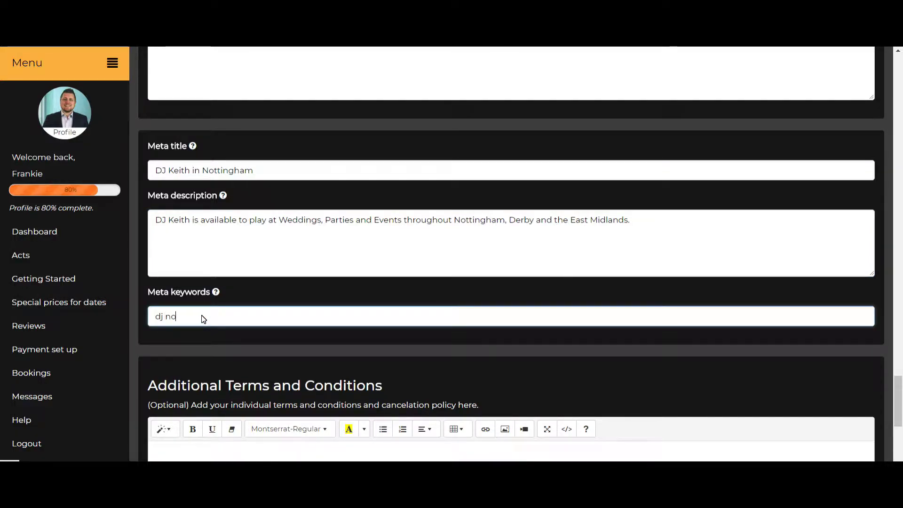
type("ttingham, ")
type("wq")
type("dding dj")
type(", party d")
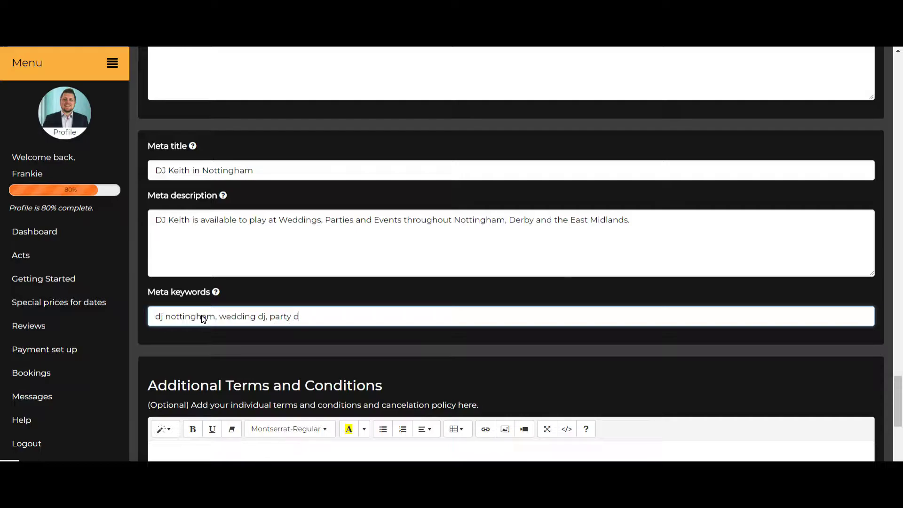
type("j, dj derby")
Step: Start the Additional Terms and Conditions with the heading "Ryder:" and the line "- 1 bag of m&m's"
scroll(202, 308, "down", 5)
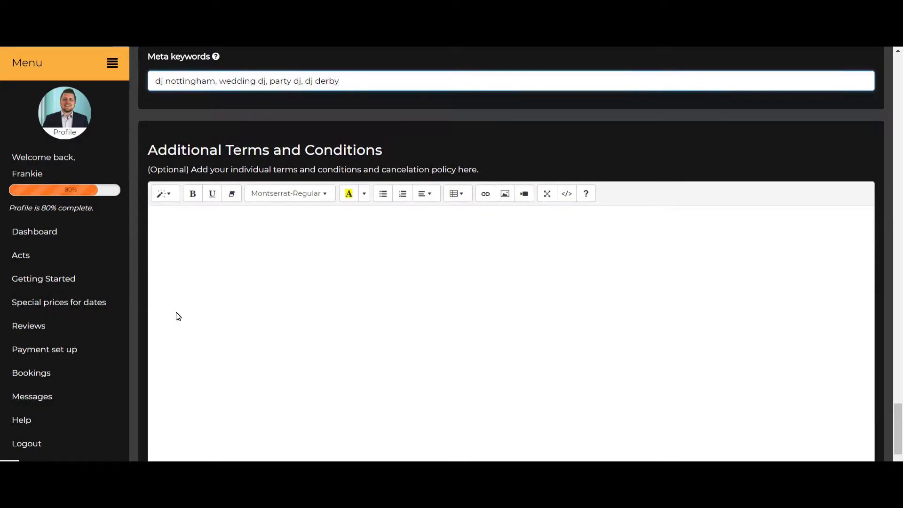
scroll(176, 316, "down", 1)
scroll(176, 316, "up", 1)
left_click(302, 272)
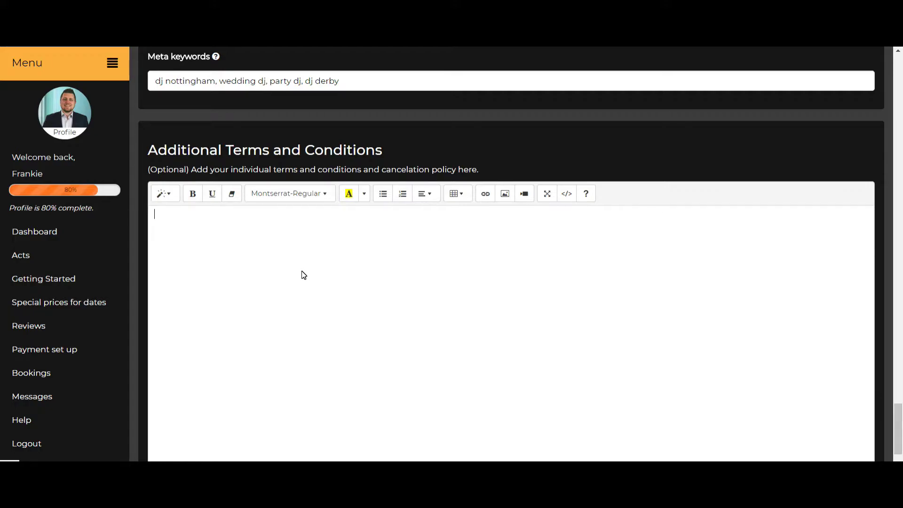
left_click(304, 276)
type("Ryder:")
key("Return")
key("Return")
type("- 1")
type(" ban")
type(" of m")
type("&m")
type("'s")
Step: Add the terms line "- Full buffet privileges" with its spelling corrected, and save the act listing
type(" Full ")
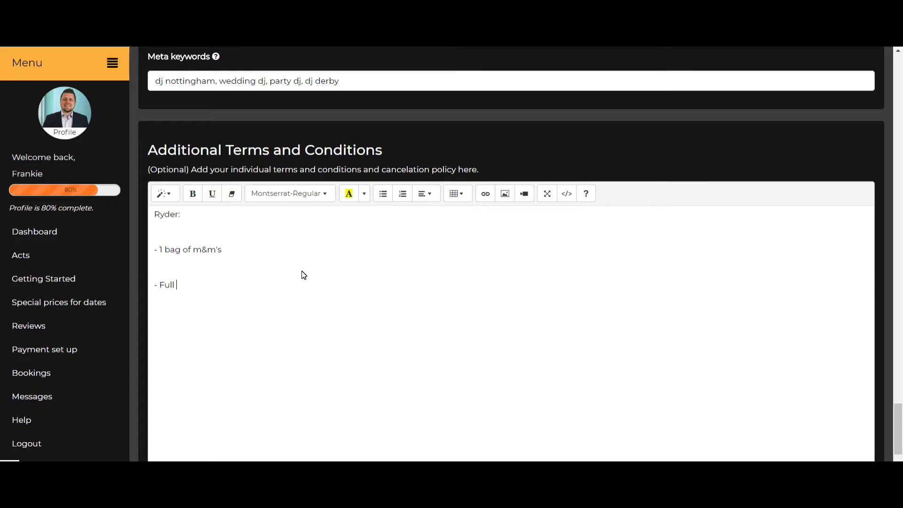
type("buffet privliges")
right_click(231, 286)
left_click(264, 293)
left_click(308, 322)
scroll(308, 325, "down", 2)
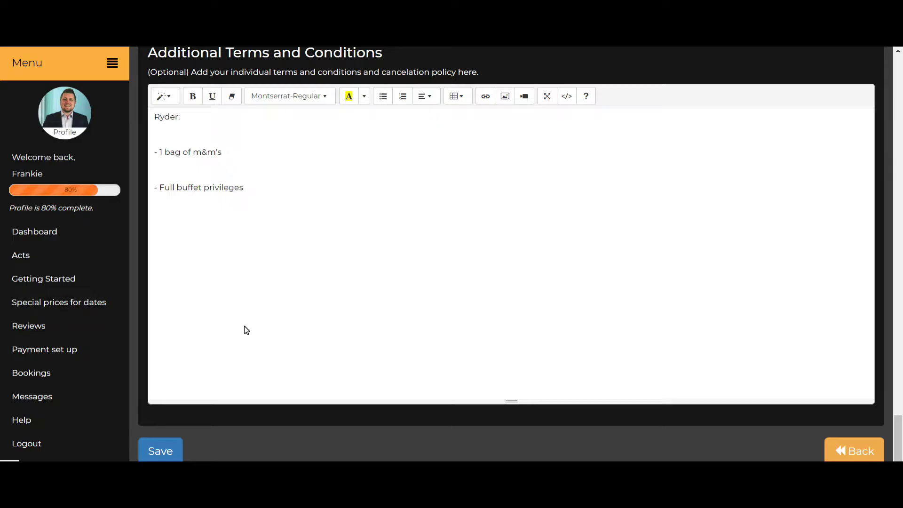
left_click(170, 449)
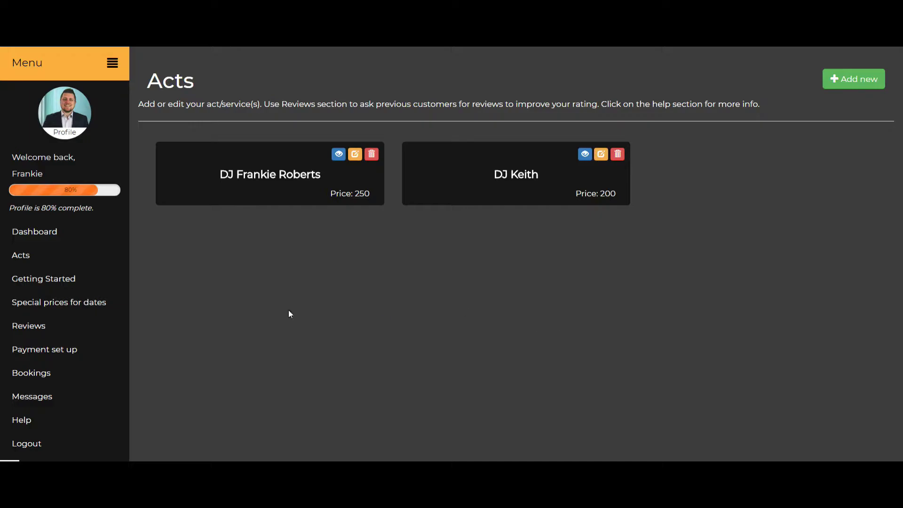
Step: Go to the public site's Find Entertainment search and choose Wedding DJs as the category
scroll(103, 334, "down", 2)
left_click(60, 404)
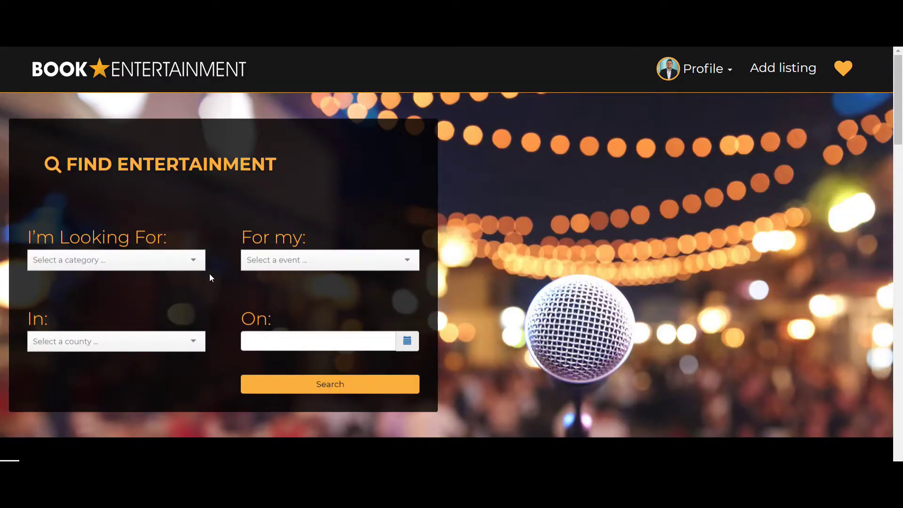
left_click(126, 261)
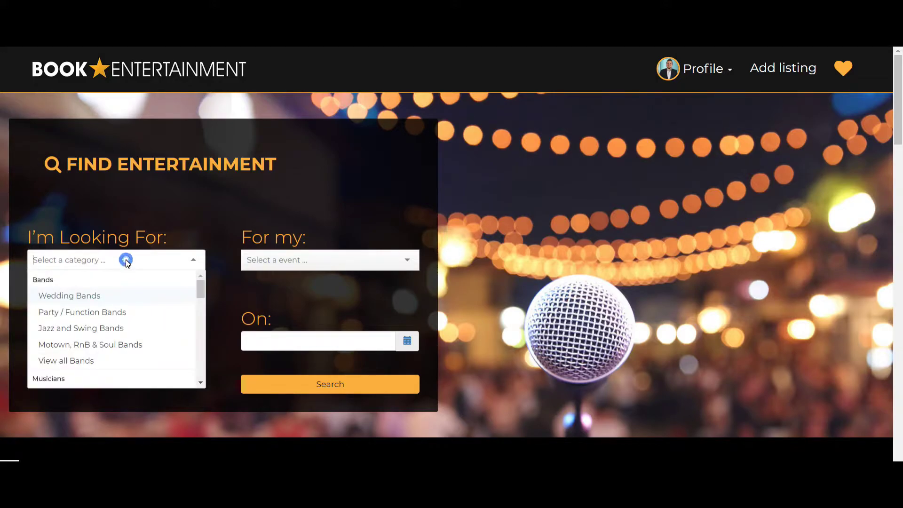
type("dj")
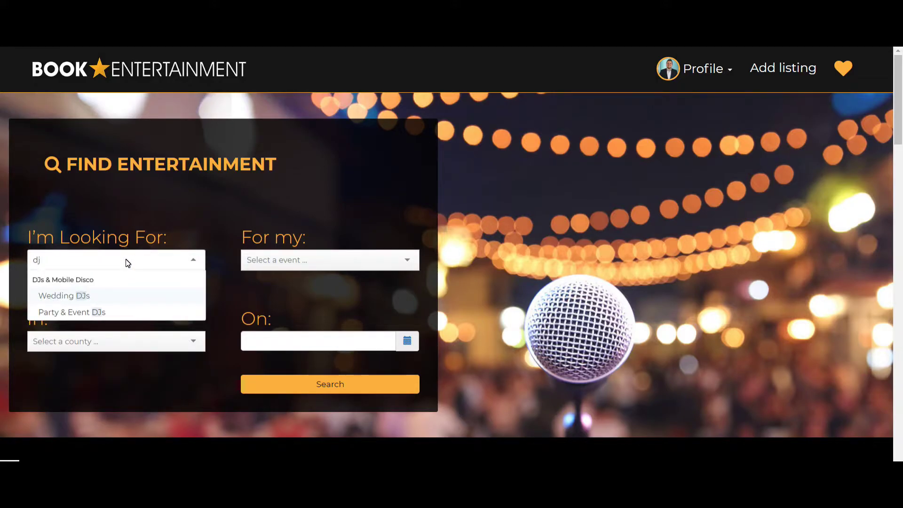
left_click(102, 297)
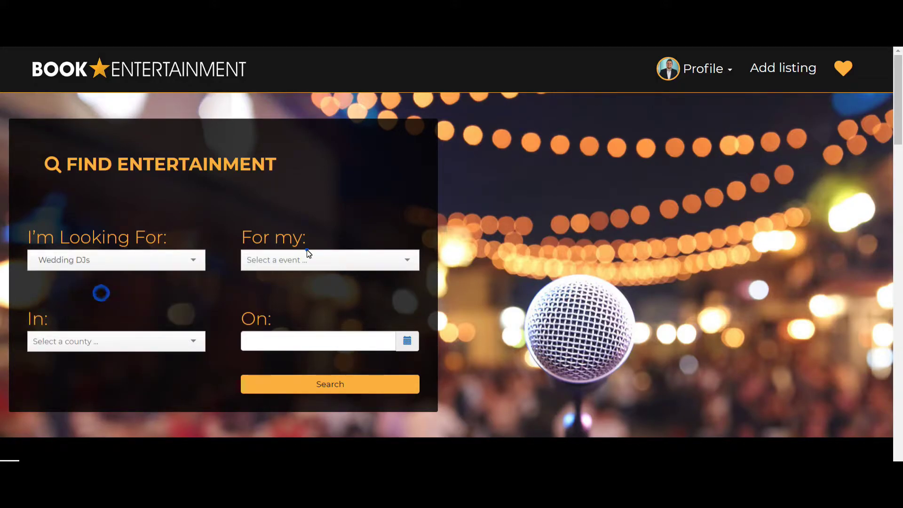
Step: Set the entertainment search's event to Wedding and its county to Nottinghamshire
left_click(307, 256)
left_click(301, 277)
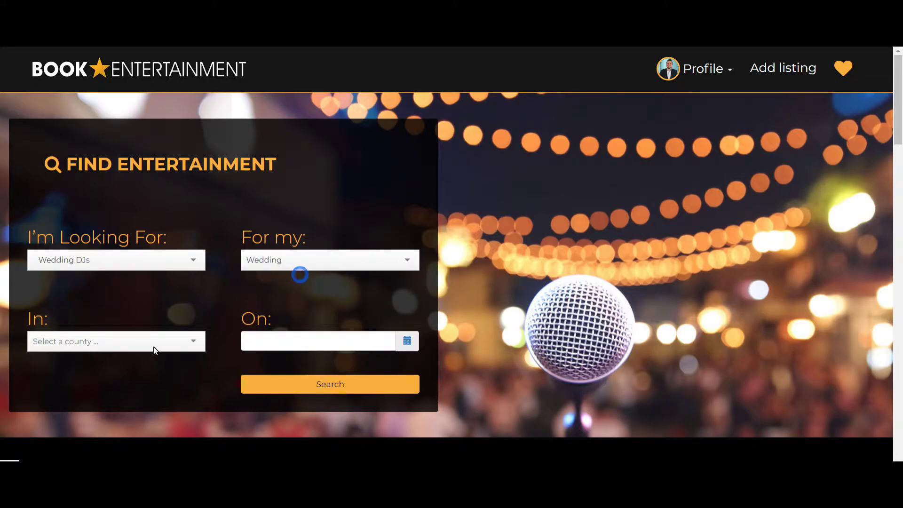
left_click(152, 351)
type("no")
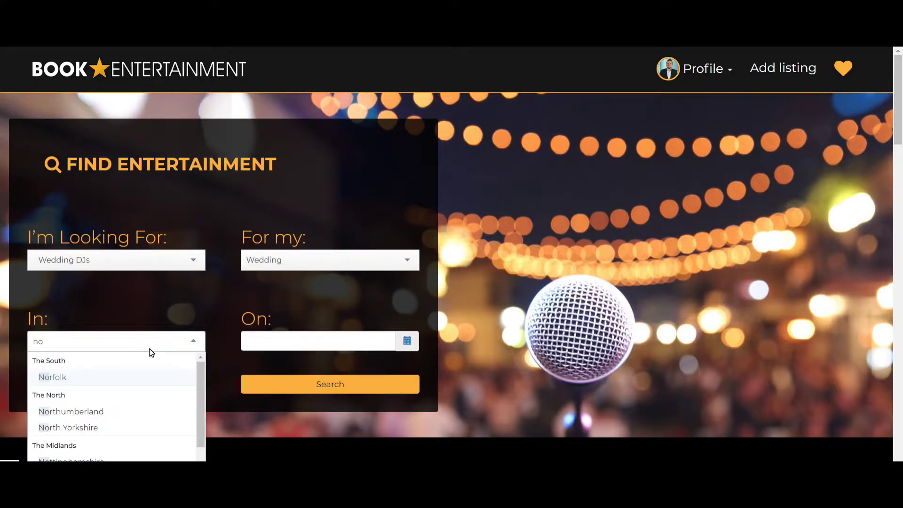
left_click(94, 459)
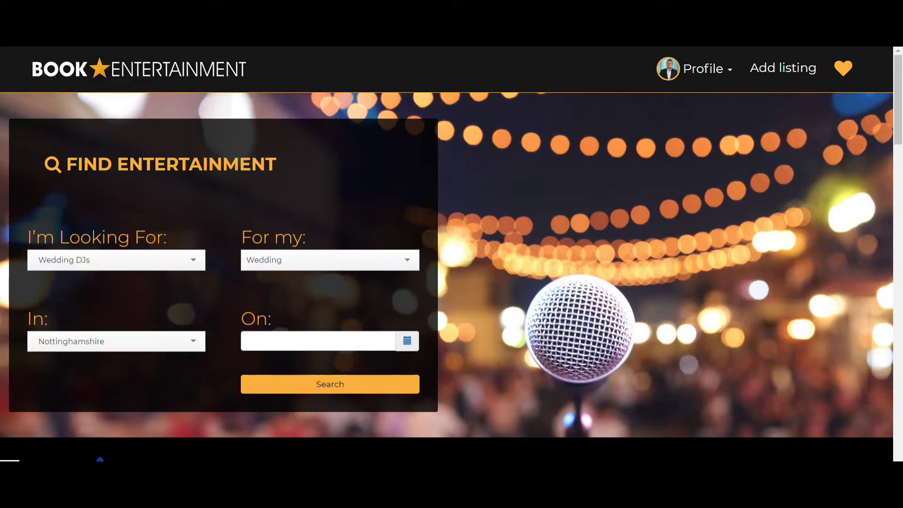
Step: Set the entertainment search's event date to 22-11-2018, run the search and look through the acts found
left_click(384, 345)
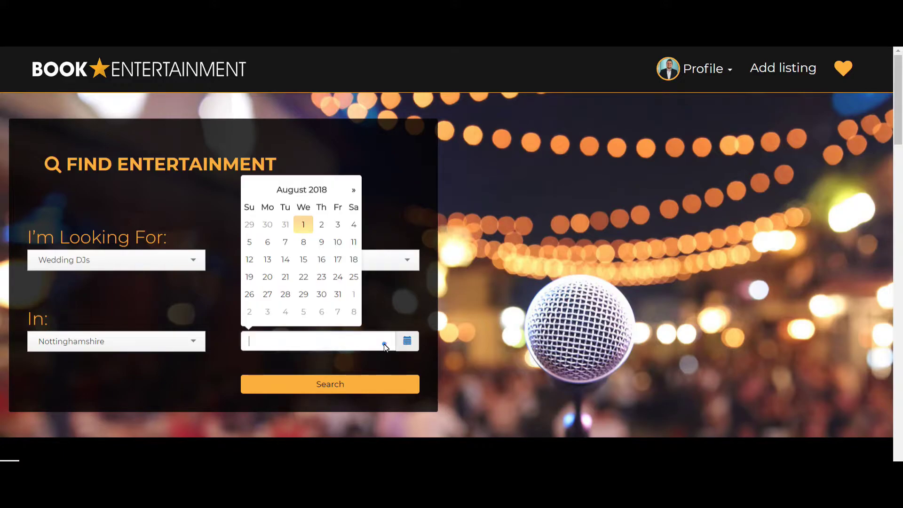
left_click(355, 191)
left_click(355, 191)
left_click(355, 191)
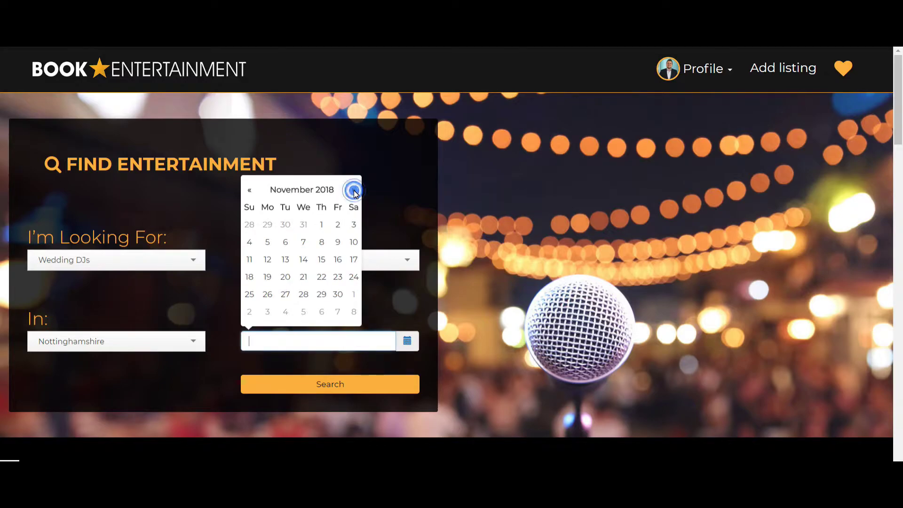
left_click(319, 281)
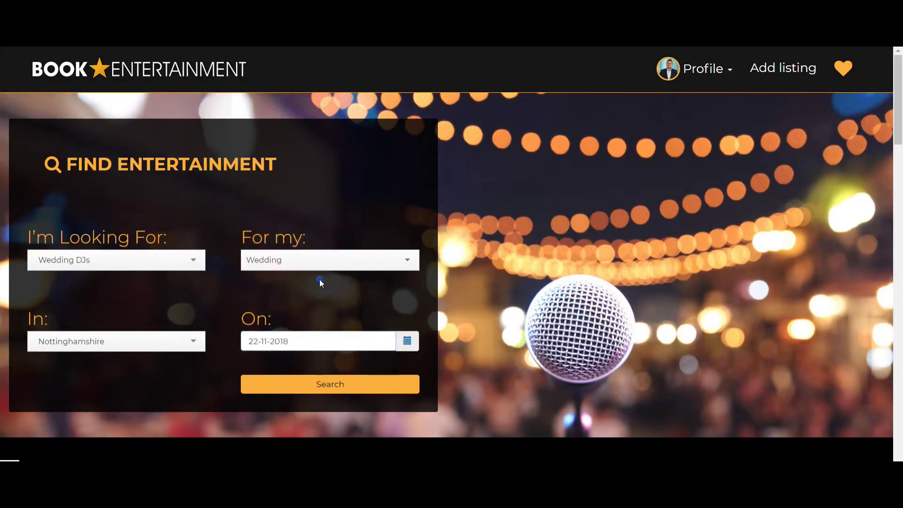
left_click(314, 388)
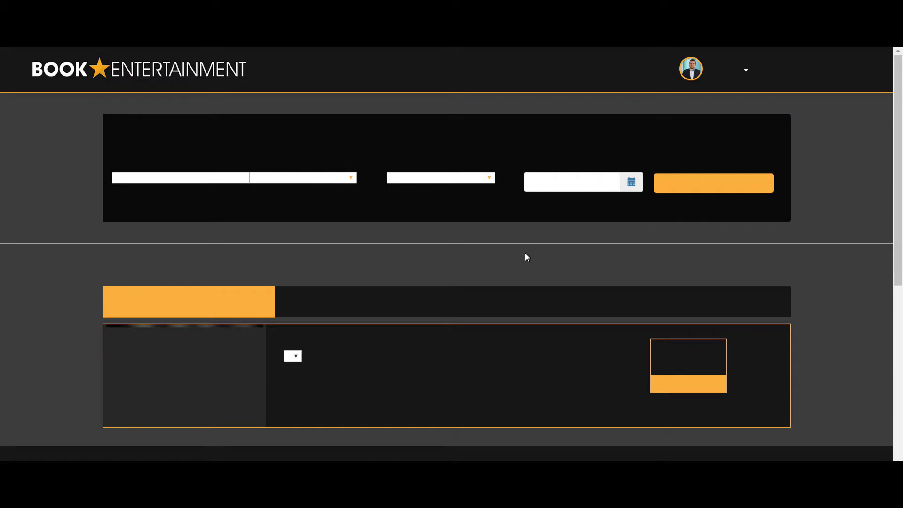
scroll(510, 251, "down", 4)
scroll(509, 250, "up", 1)
scroll(510, 251, "up", 1)
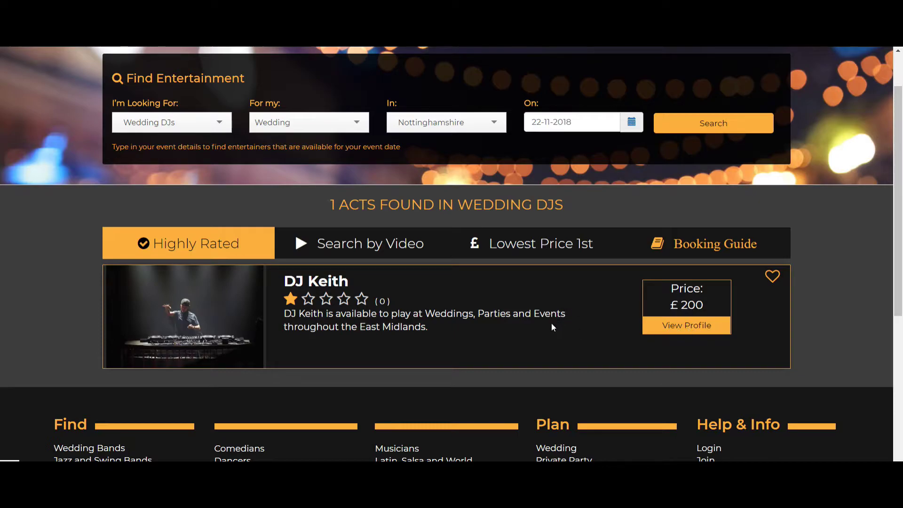
Step: Change the search county to Greater Manchester and search for wedding DJs again
left_click(456, 128)
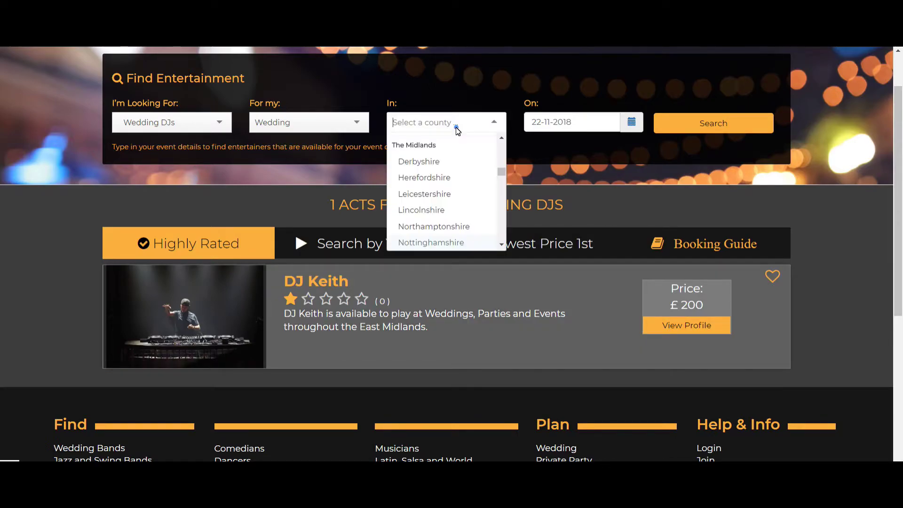
type("gr")
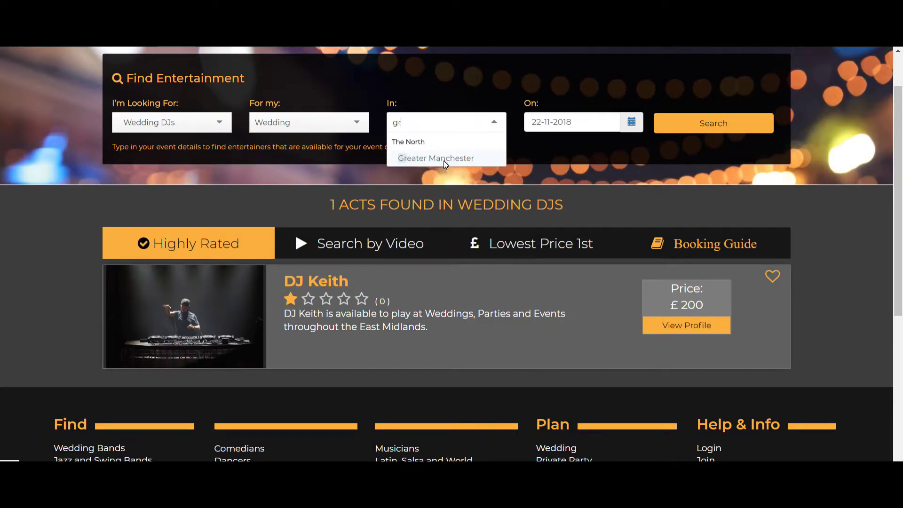
left_click(444, 158)
left_click(689, 123)
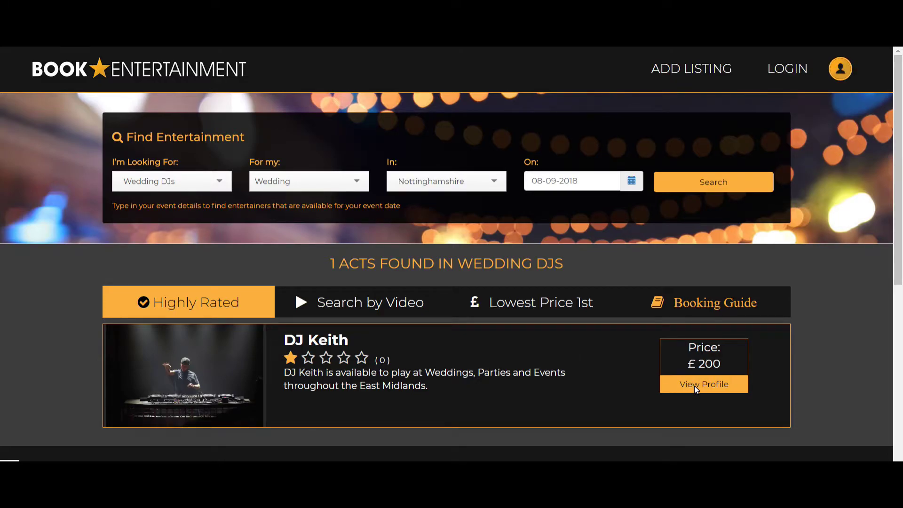
Step: Open the profile of the DJ act found for Nottinghamshire and advance its photo gallery to the next picture
left_click(697, 385)
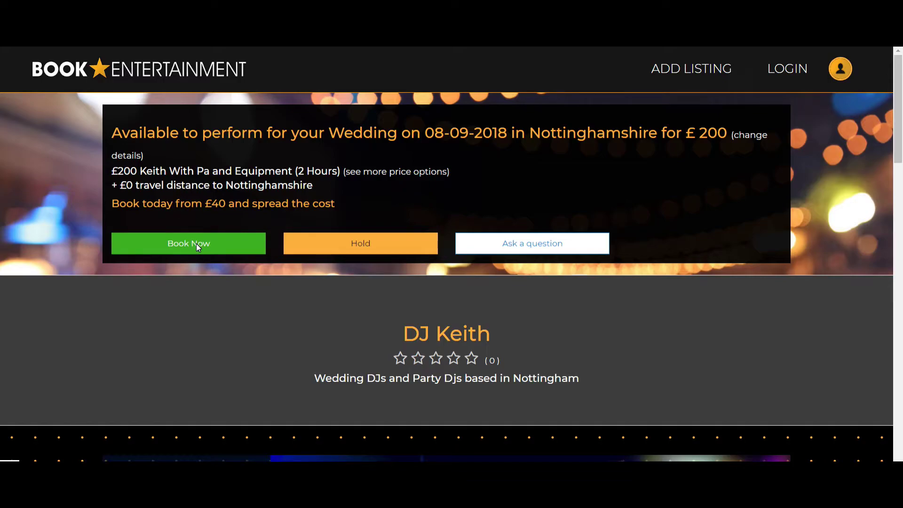
left_click(372, 246)
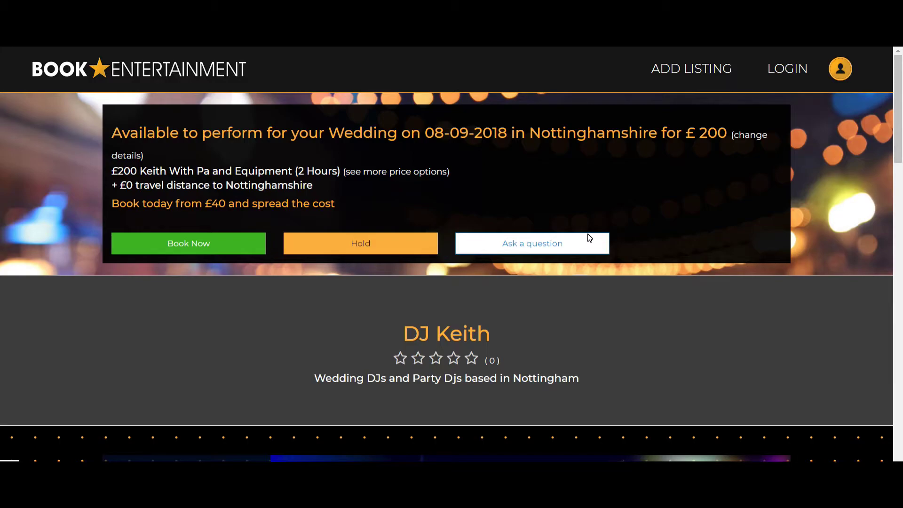
scroll(287, 292, "down", 5)
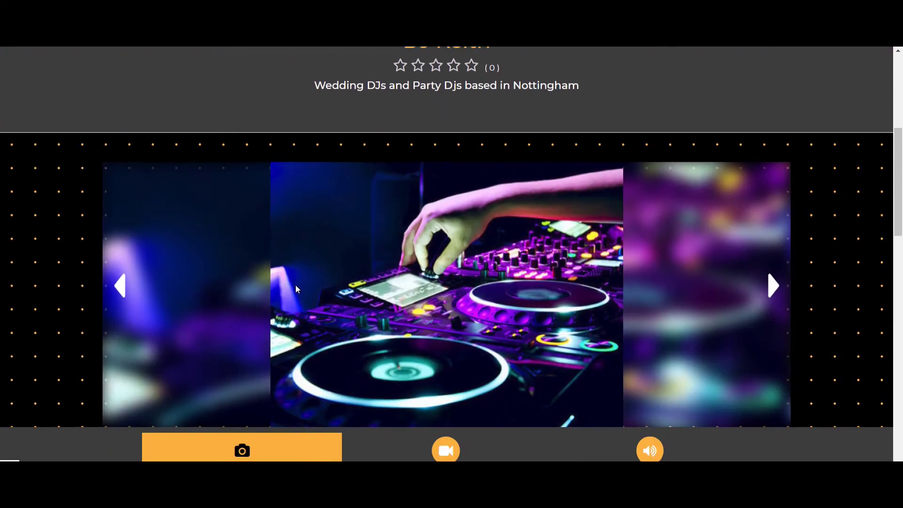
scroll(466, 208, "up", 1)
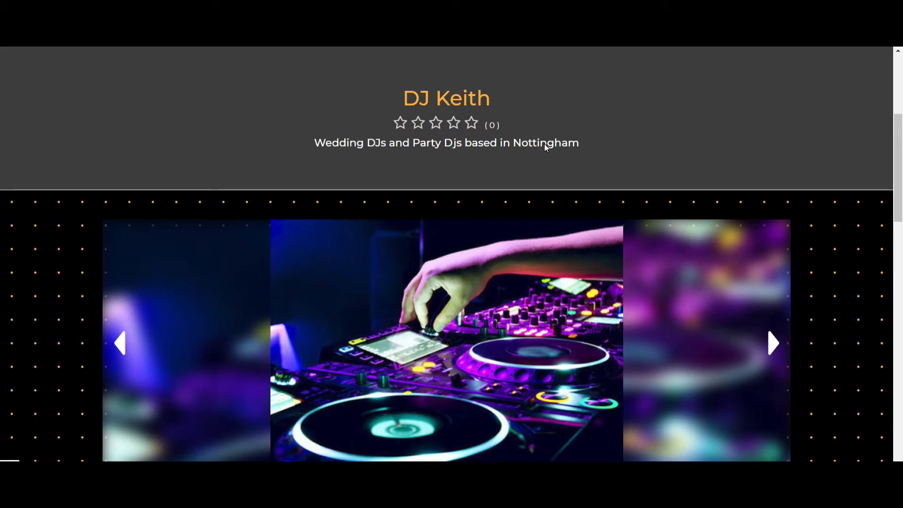
scroll(611, 214, "down", 1)
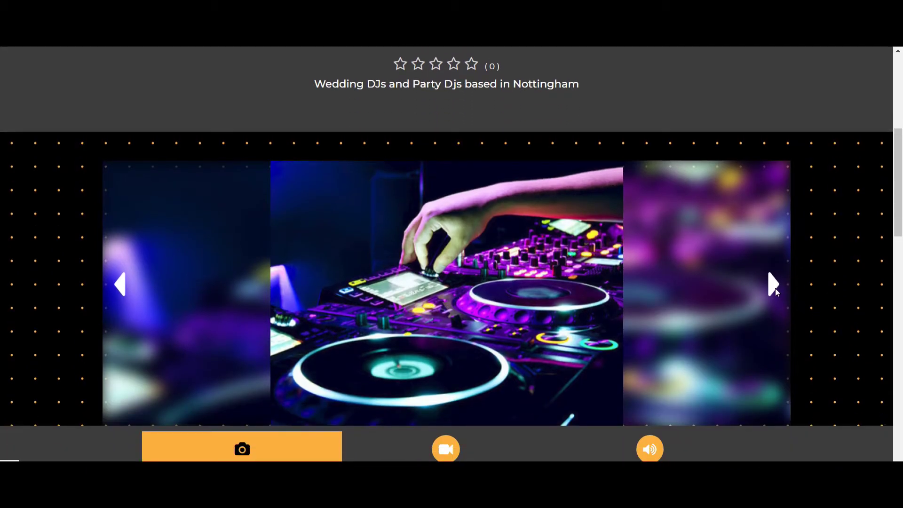
left_click(772, 286)
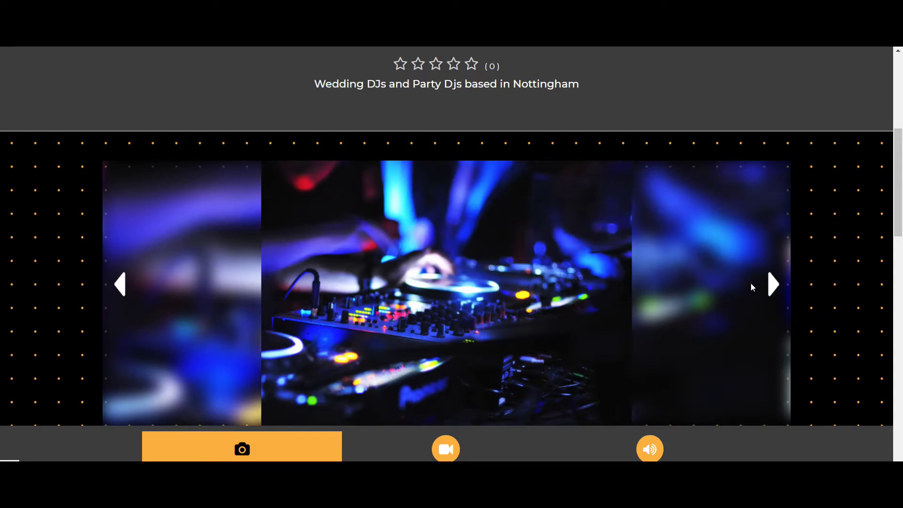
Step: Play and pause the video on the act's profile, and show its audio track
scroll(751, 285, "down", 2)
left_click(426, 328)
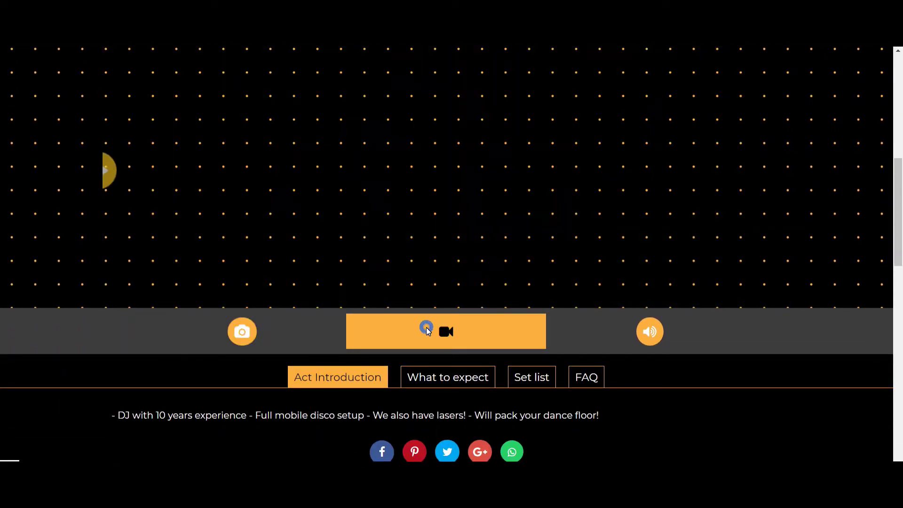
scroll(559, 264, "up", 1)
left_click(464, 254)
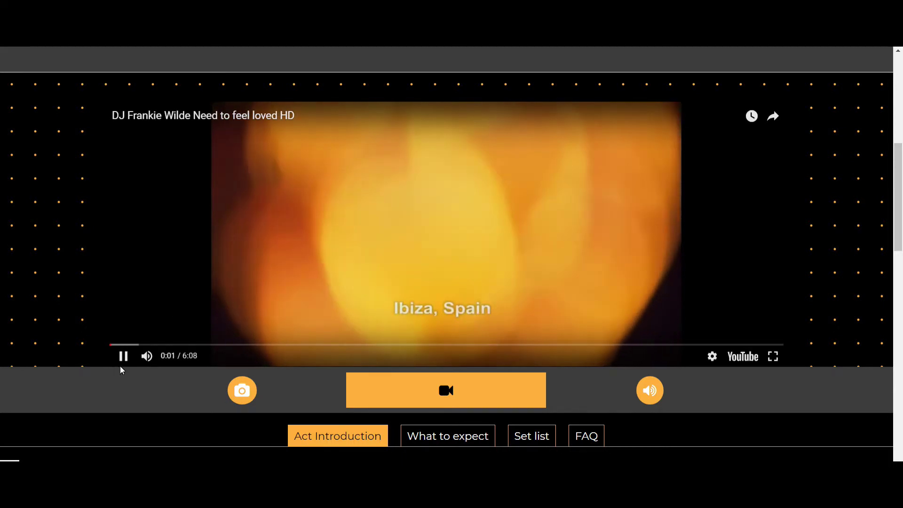
left_click(123, 356)
left_click(642, 393)
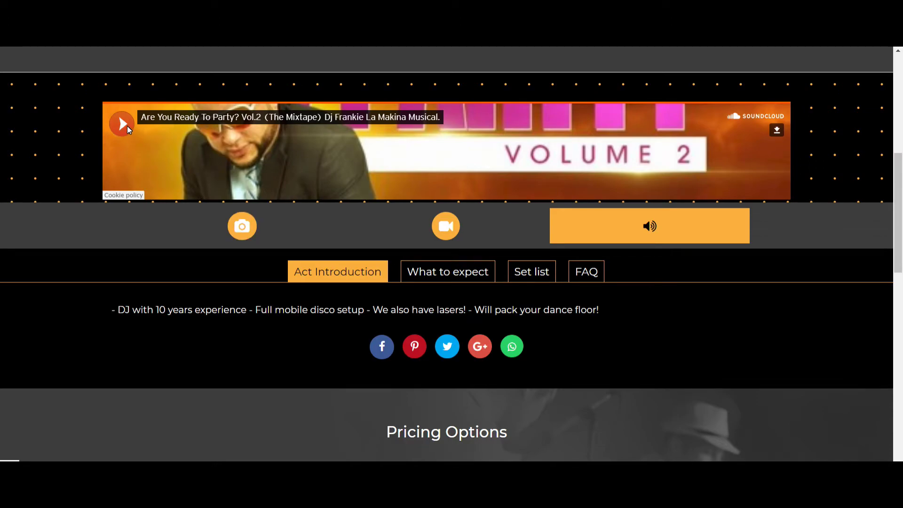
Step: Review the act's introduction, What to expect, Set list and FAQ texts on its profile
scroll(464, 271, "down", 1)
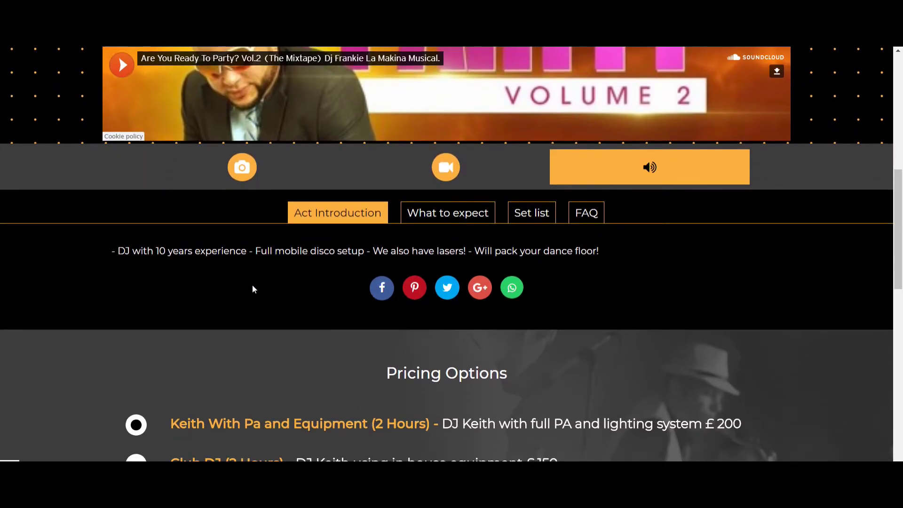
left_click_drag(116, 254, 608, 252)
left_click(410, 245)
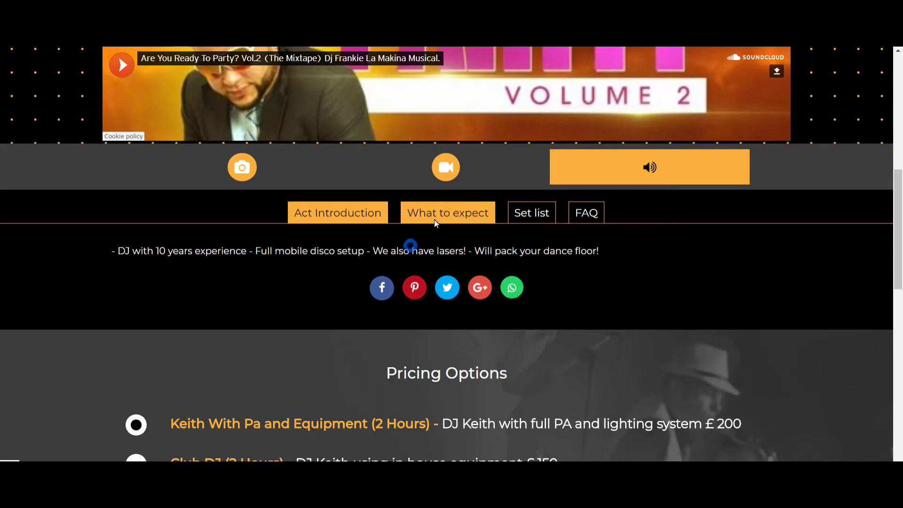
left_click(433, 215)
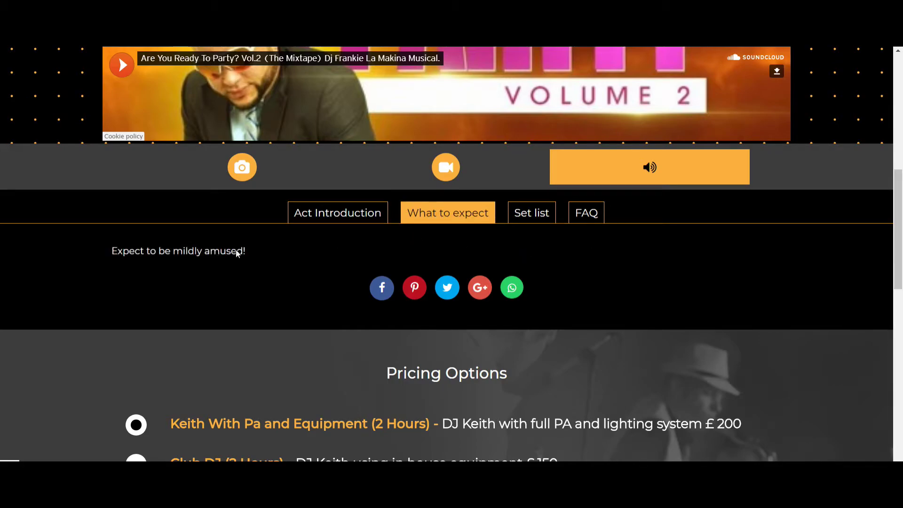
left_click(531, 219)
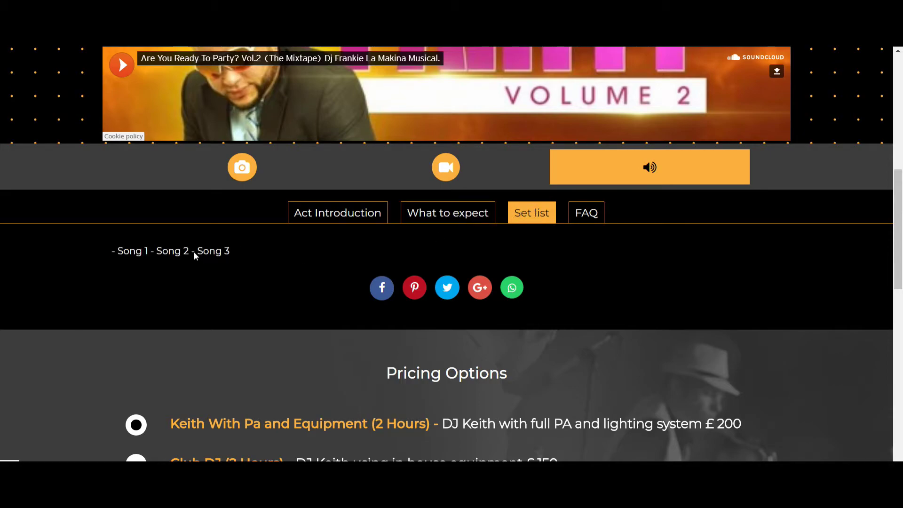
left_click_drag(206, 252, 71, 260)
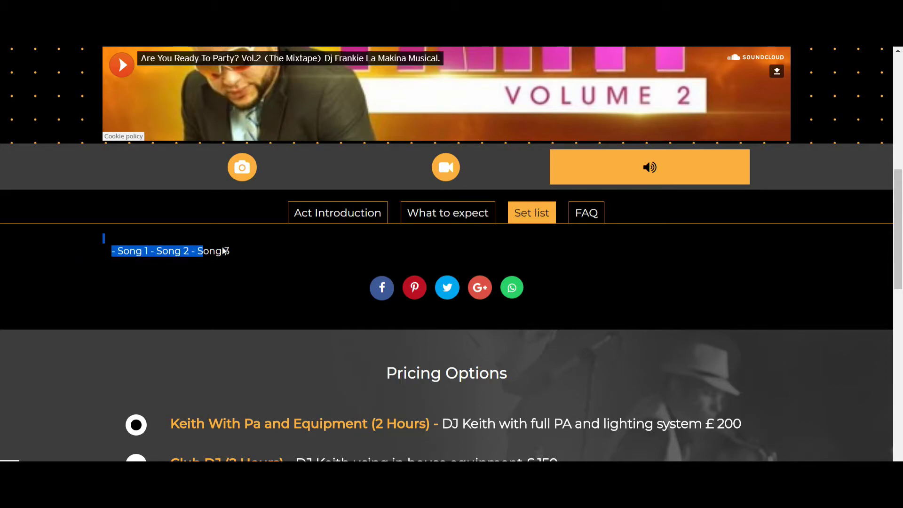
left_click(225, 251)
left_click(591, 214)
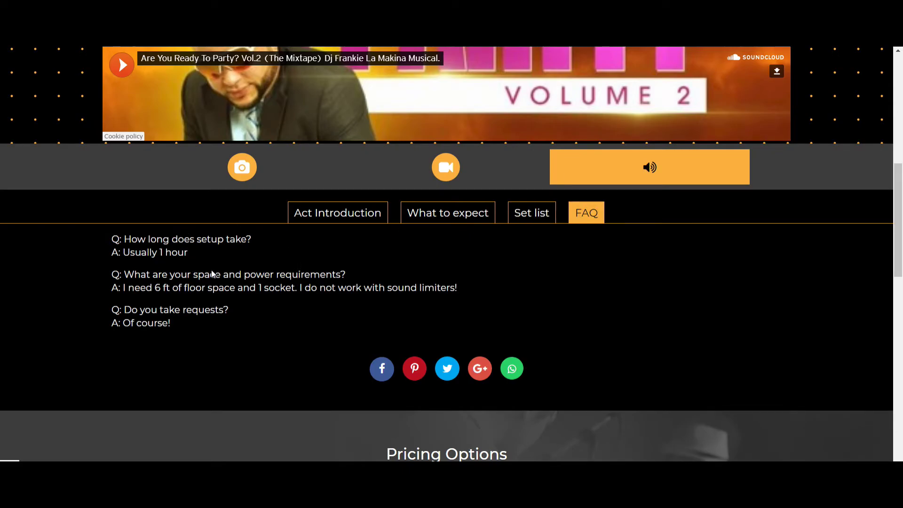
Step: Select the Full Wedding DJ (4 Hours) pricing option and check the availability and booking details on the profile
scroll(268, 276, "down", 2)
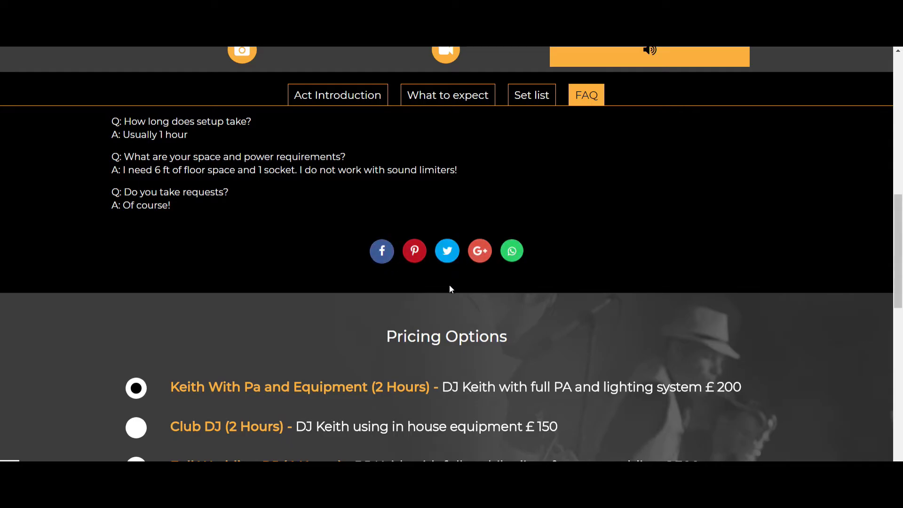
scroll(266, 309, "down", 2)
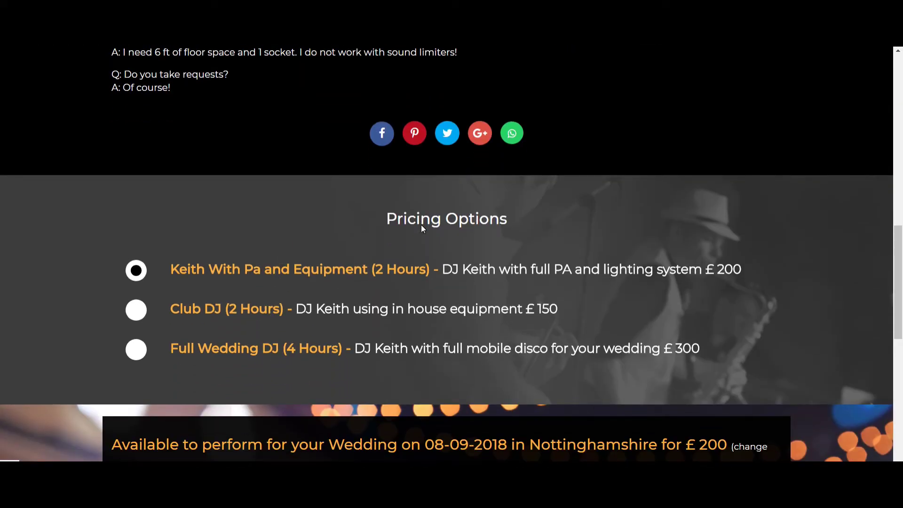
scroll(261, 272, "down", 1)
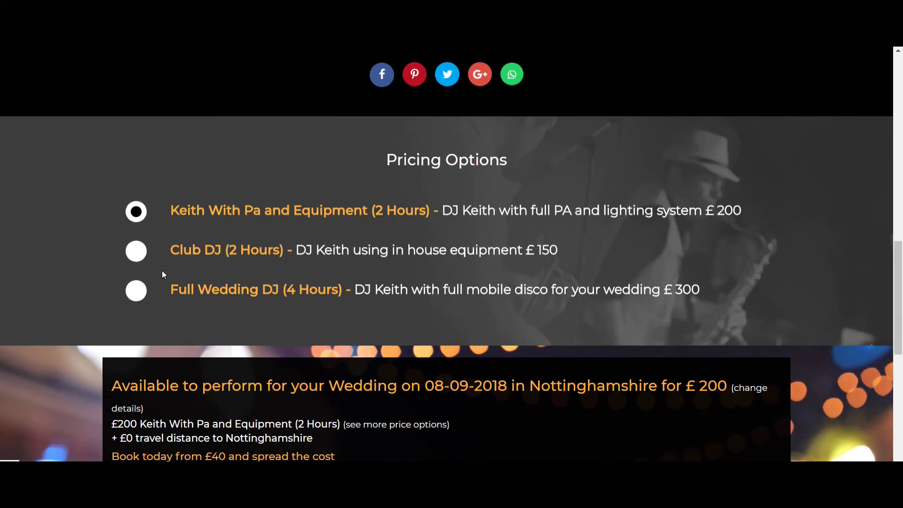
left_click(139, 290)
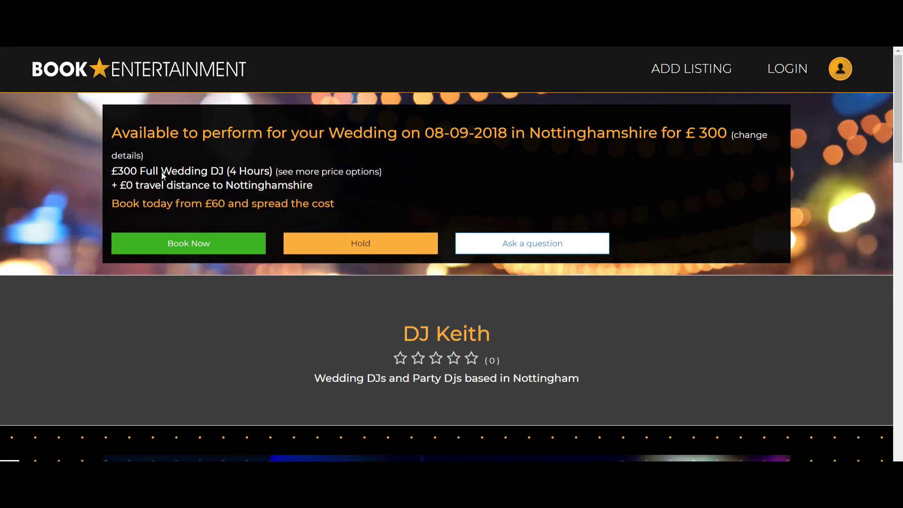
scroll(273, 309, "down", 20)
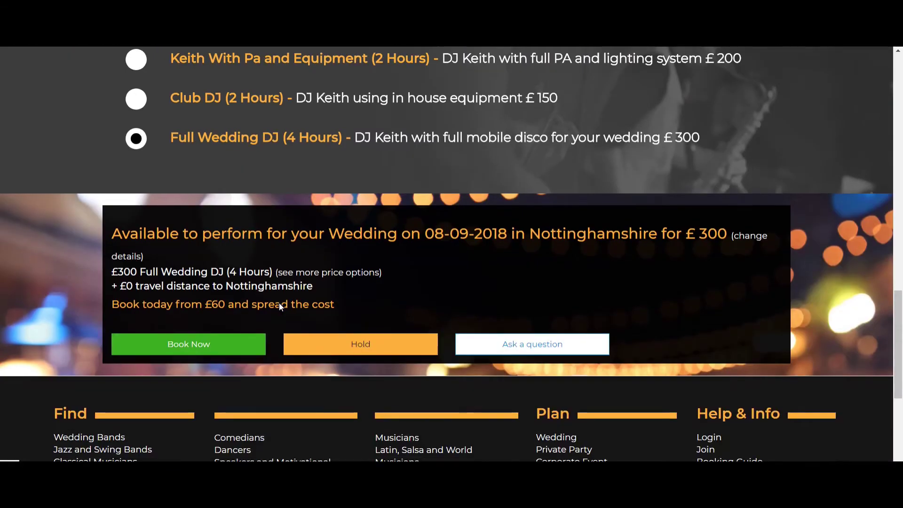
scroll(282, 303, "up", 5)
scroll(390, 240, "up", 15)
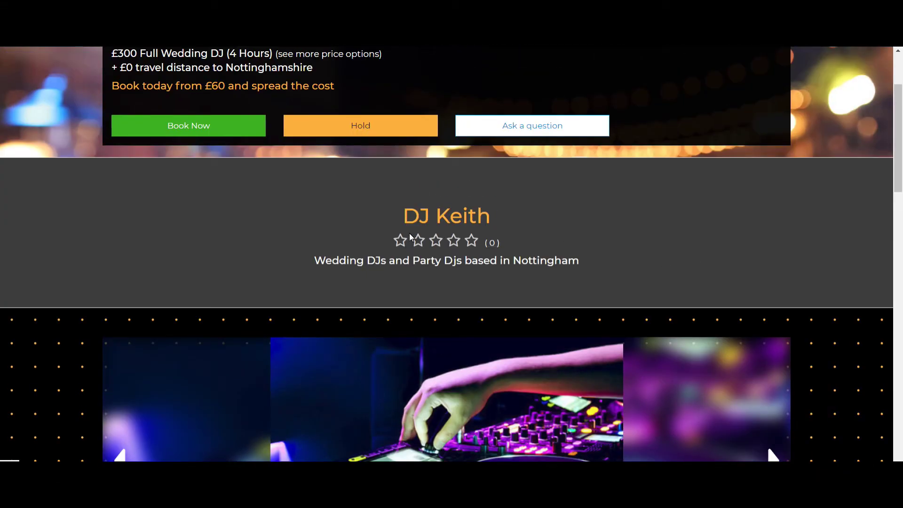
scroll(410, 240, "up", 3)
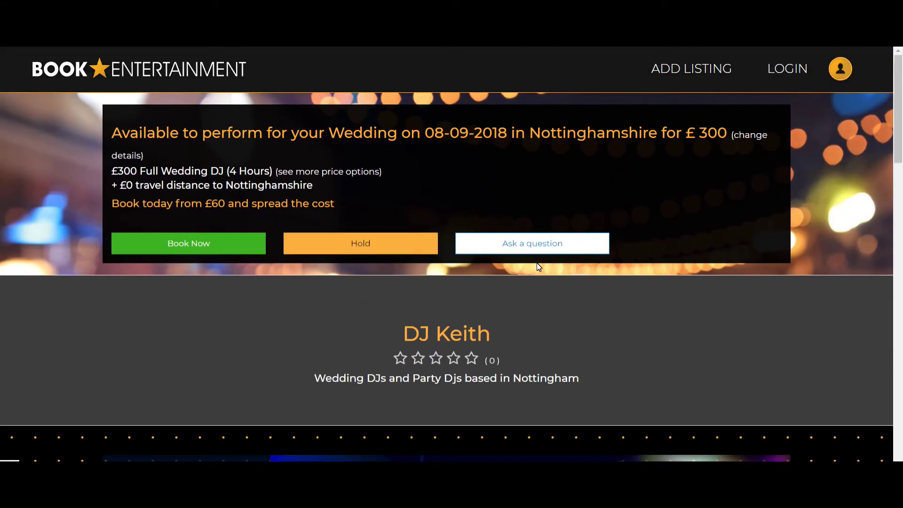